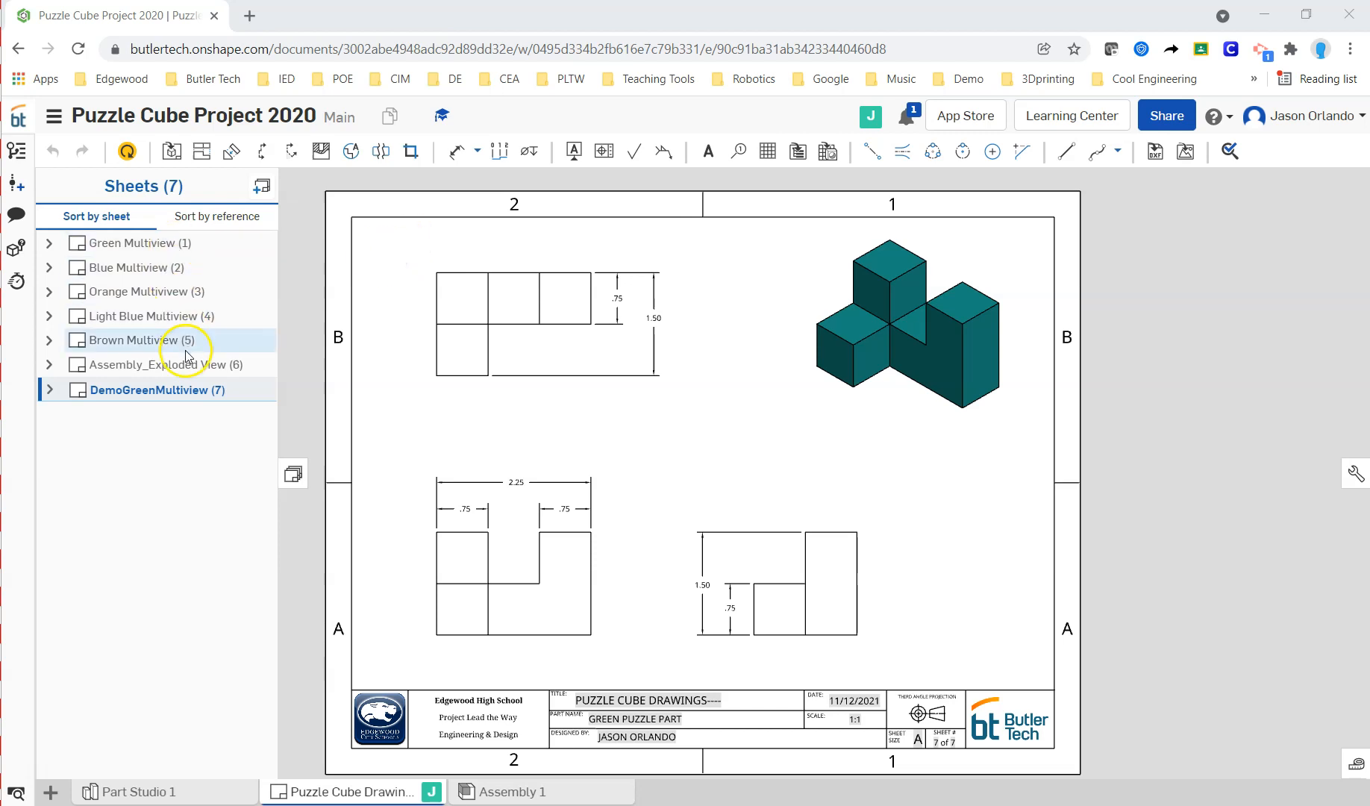
# Step: Delete the DemoGreenMultiview sheet, collapse the Assembly_Exploded View entry, and keep the sheet list displayed
pyautogui.rightClick(186, 398)
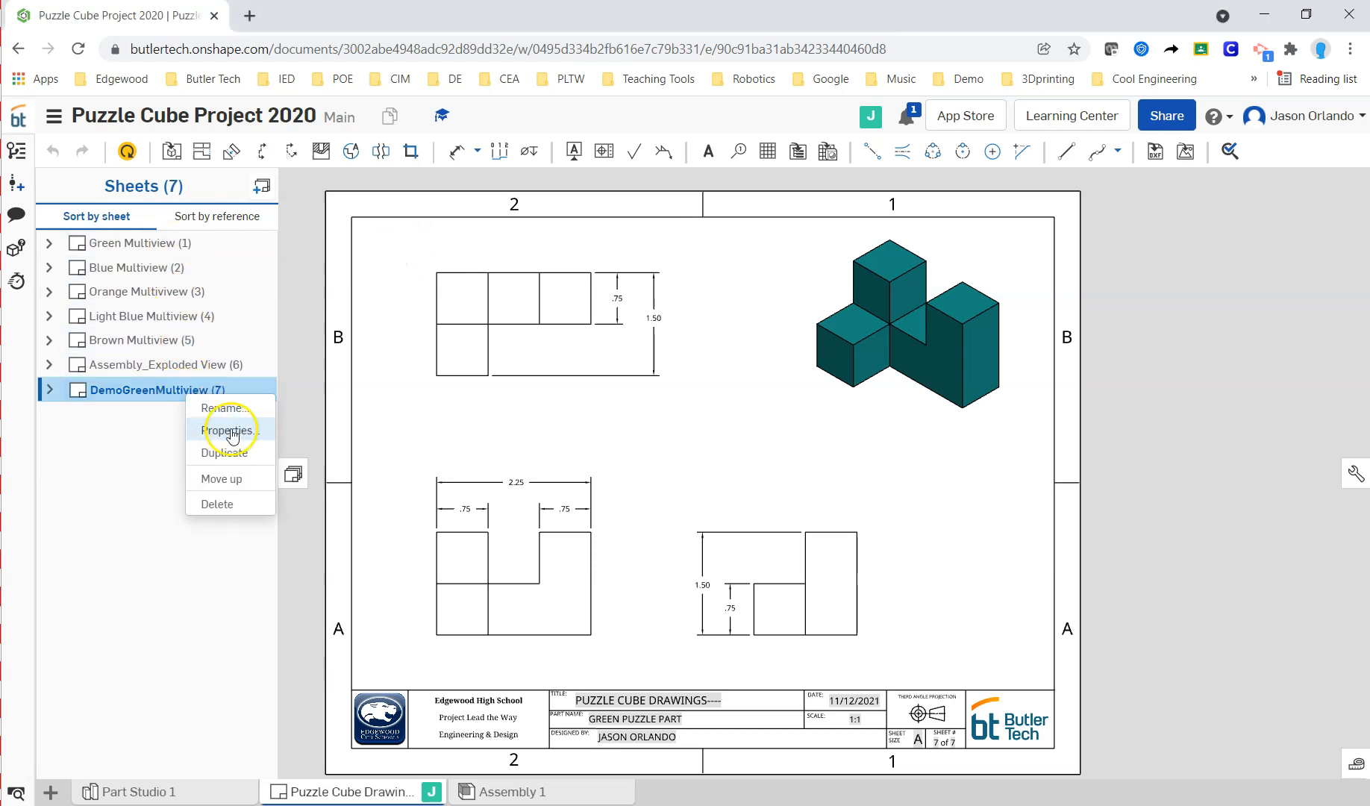
pyautogui.click(228, 503)
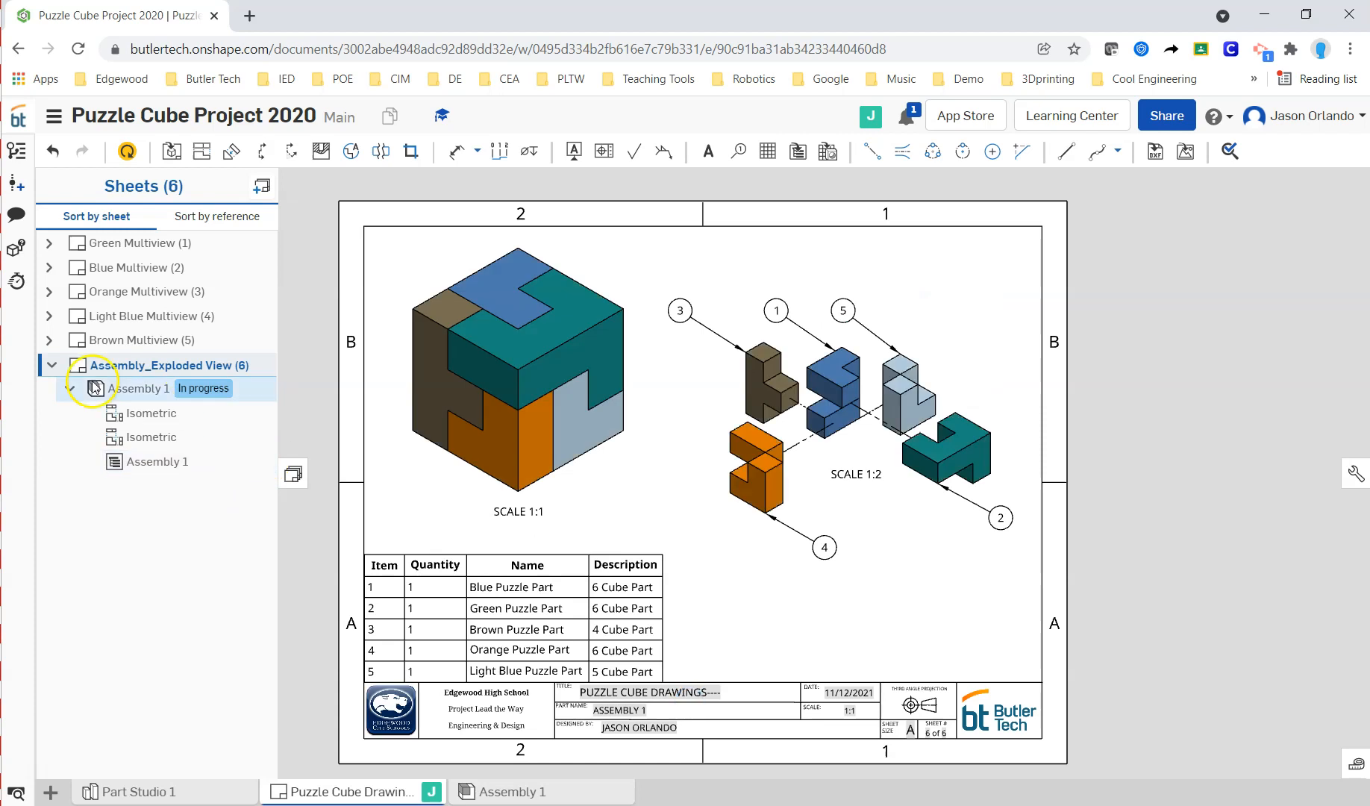
pyautogui.click(51, 365)
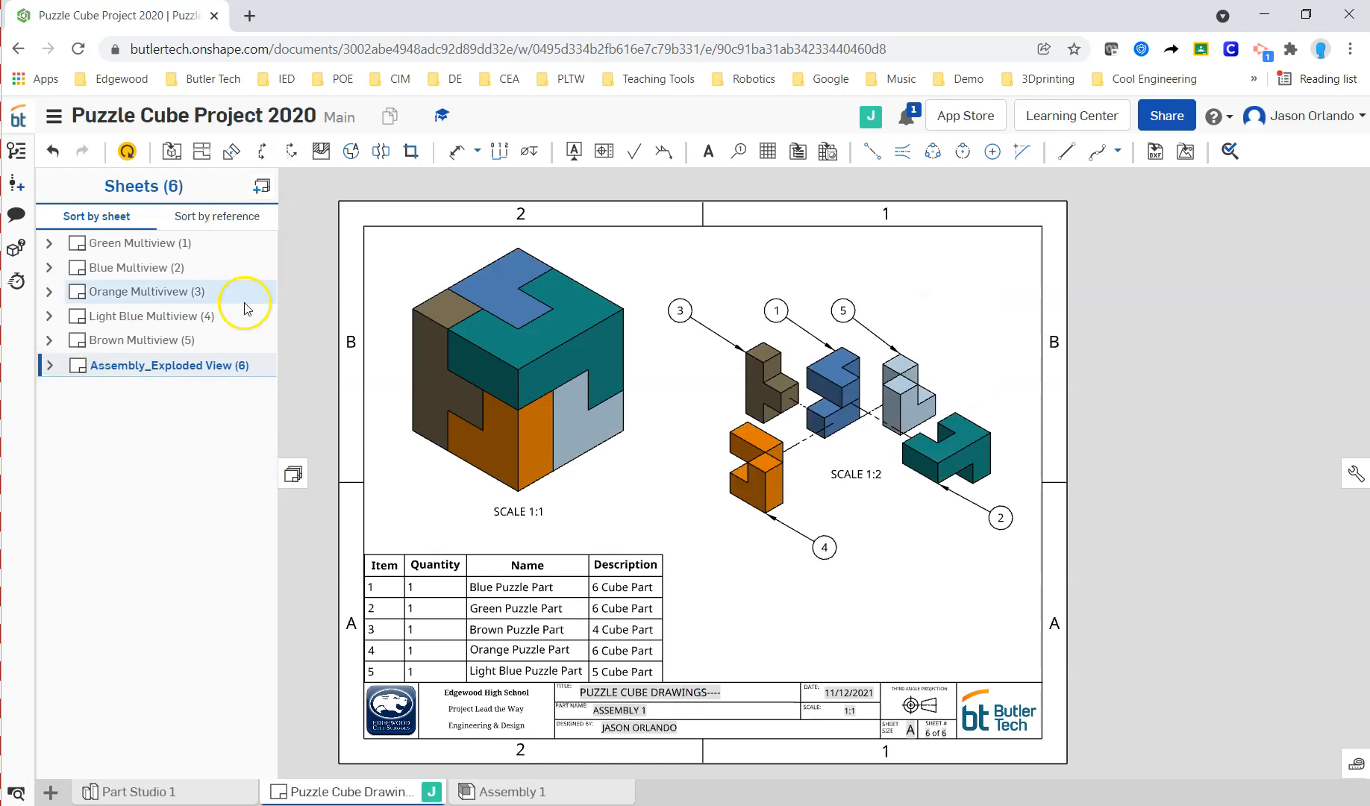
pyautogui.click(295, 473)
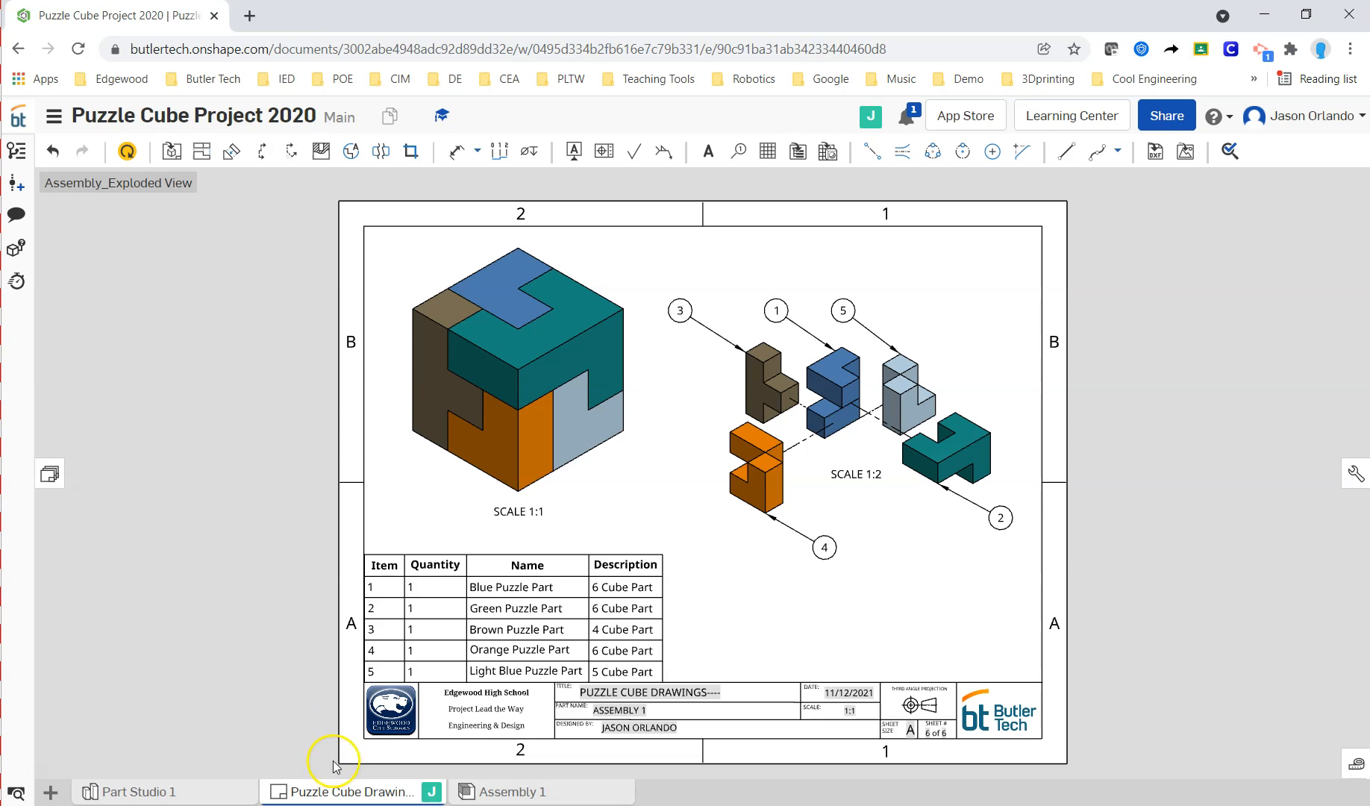
pyautogui.click(53, 473)
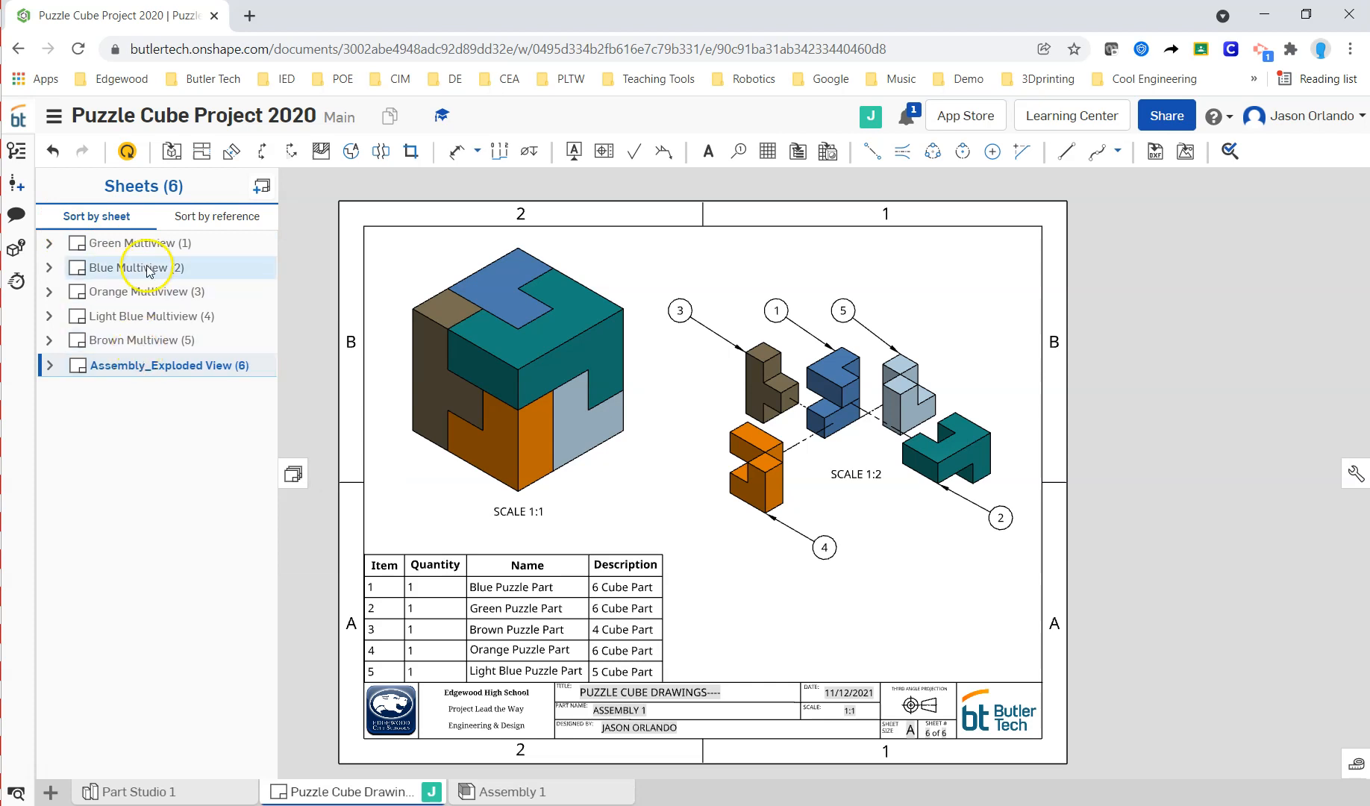
# Step: Add a new sheet to the drawing and rename it DemoGreenMultiview
pyautogui.click(265, 190)
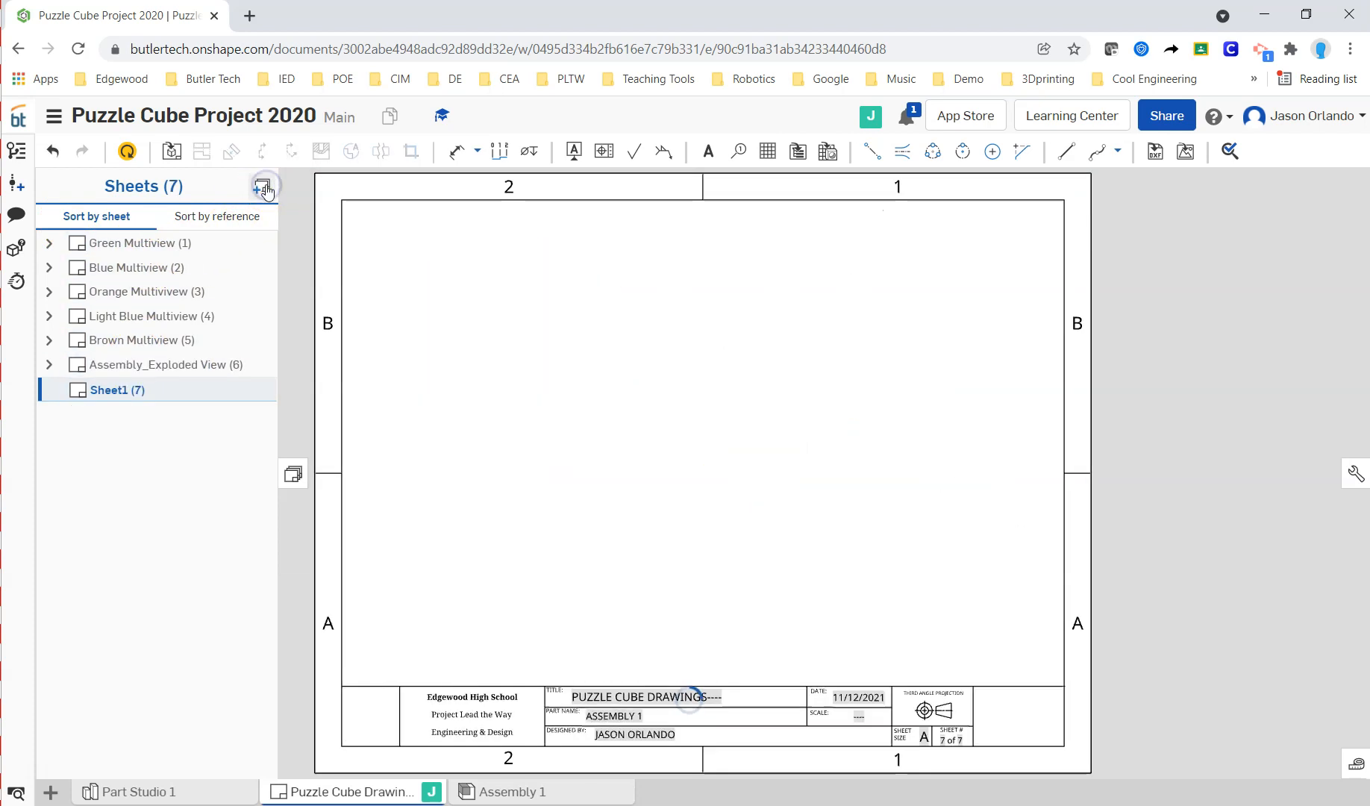
pyautogui.rightClick(118, 397)
pyautogui.click(128, 409)
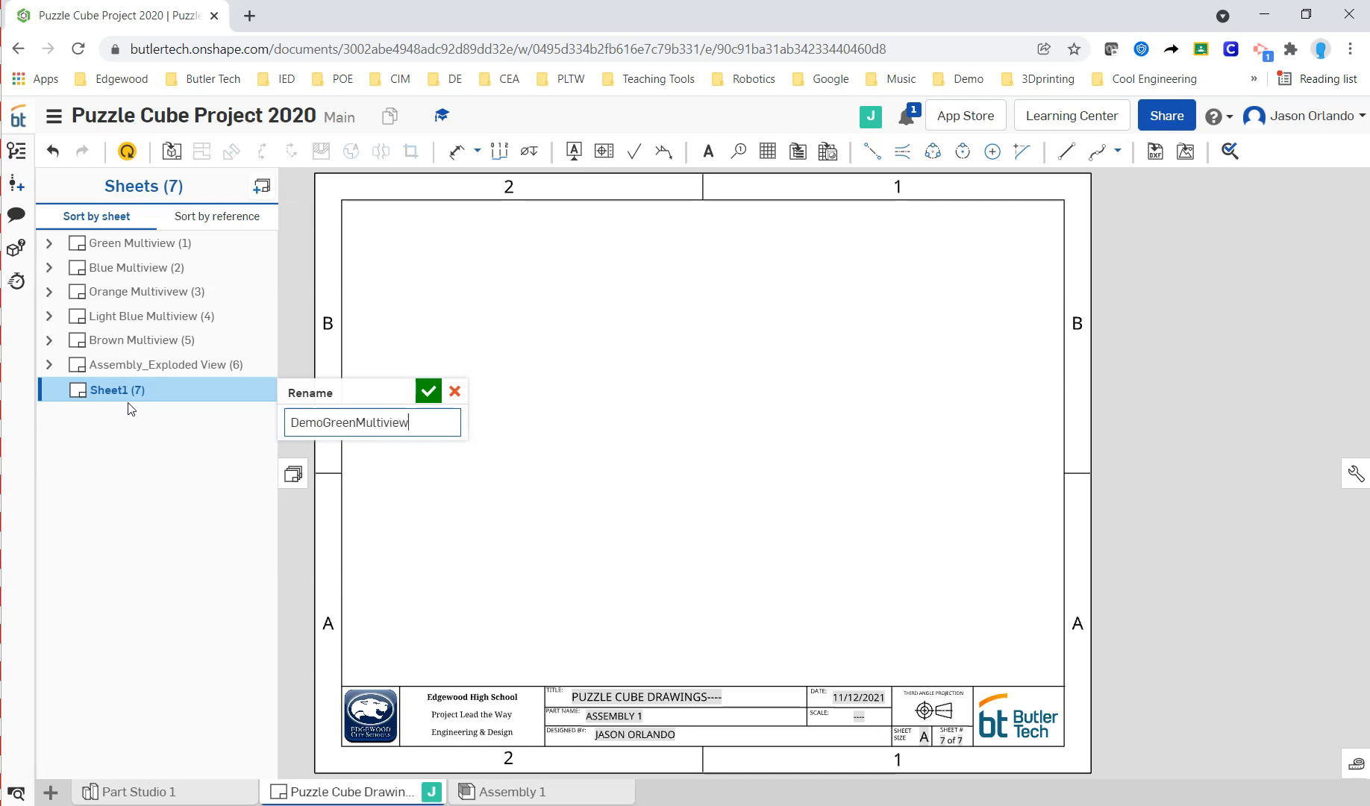
pyautogui.press('Return')
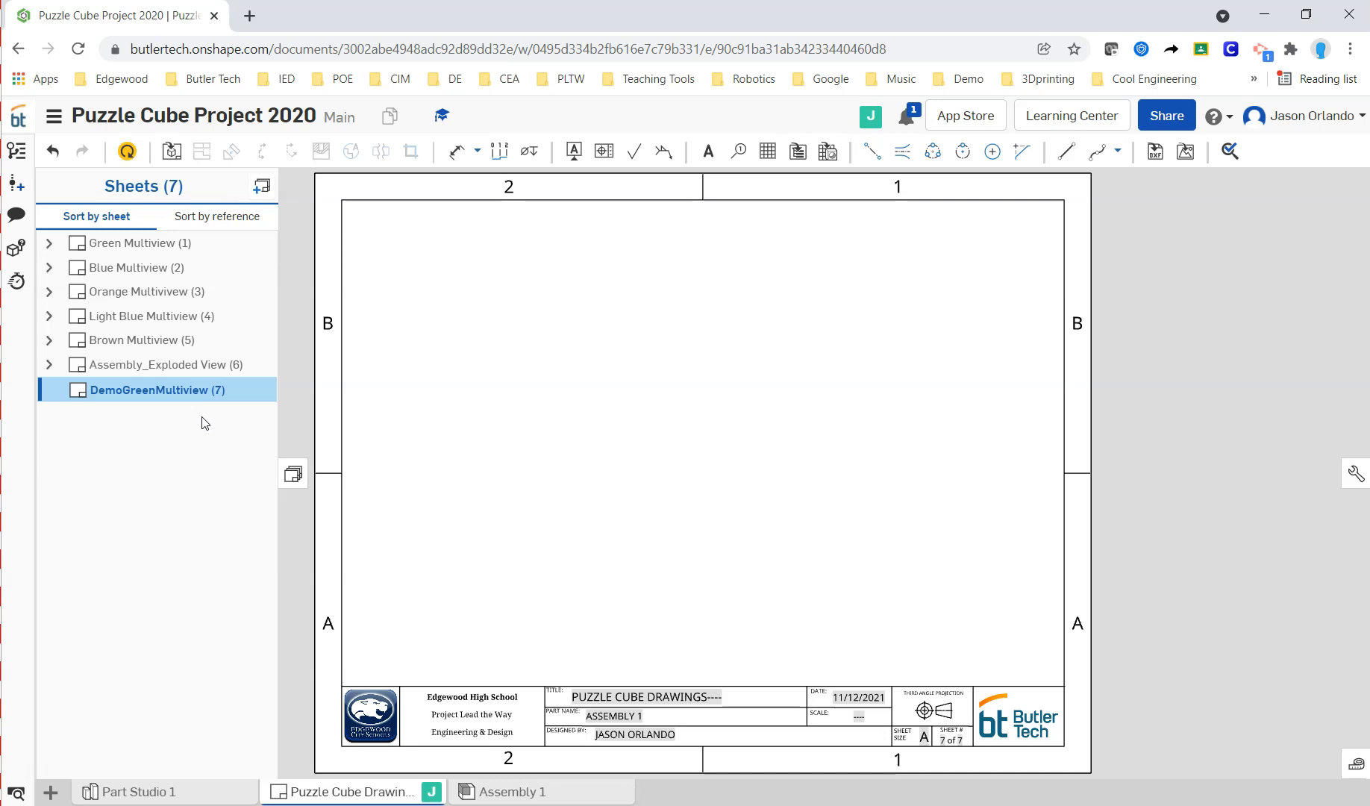
# Step: Review the Green Multiview sheet, then examine the green puzzle part in Part Studio 1 from several sides to compare possible front faces
pyautogui.click(144, 247)
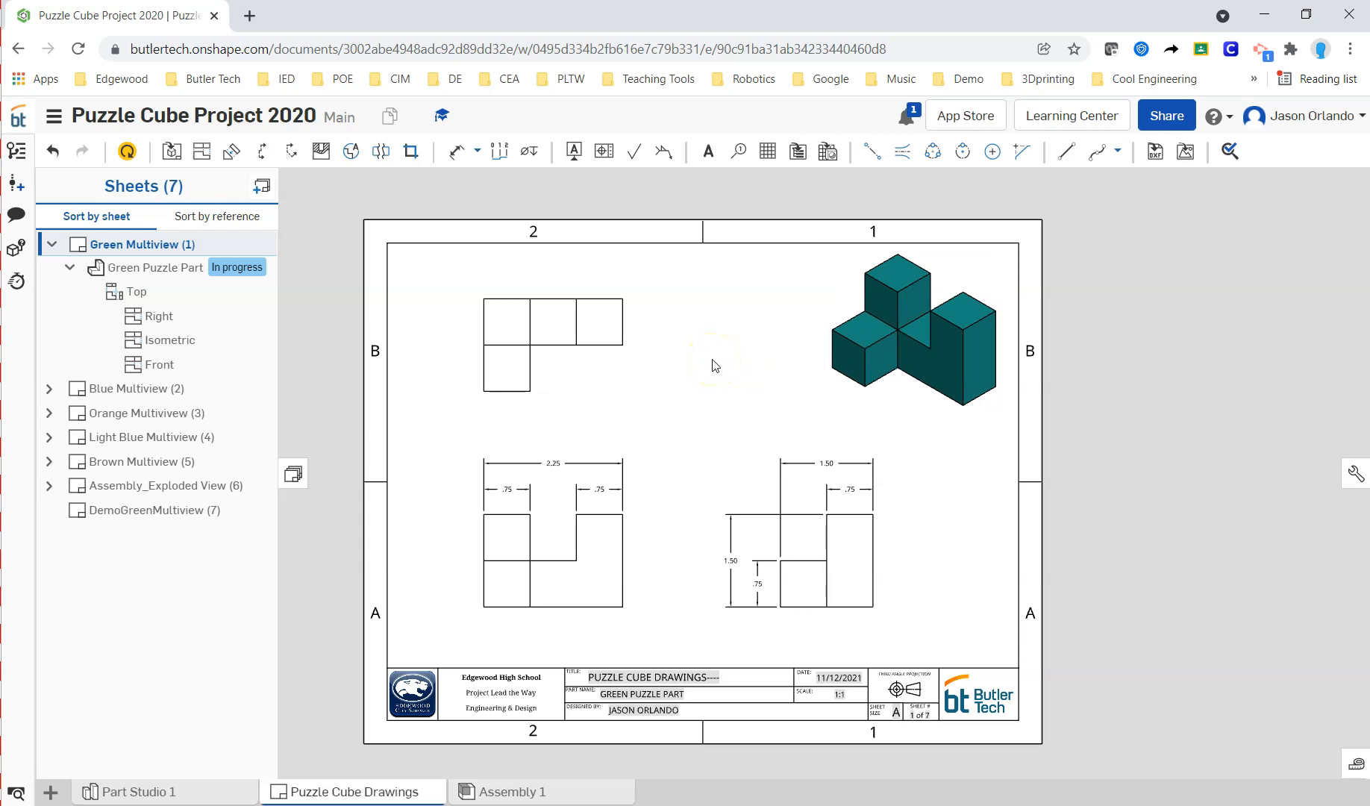
pyautogui.click(153, 791)
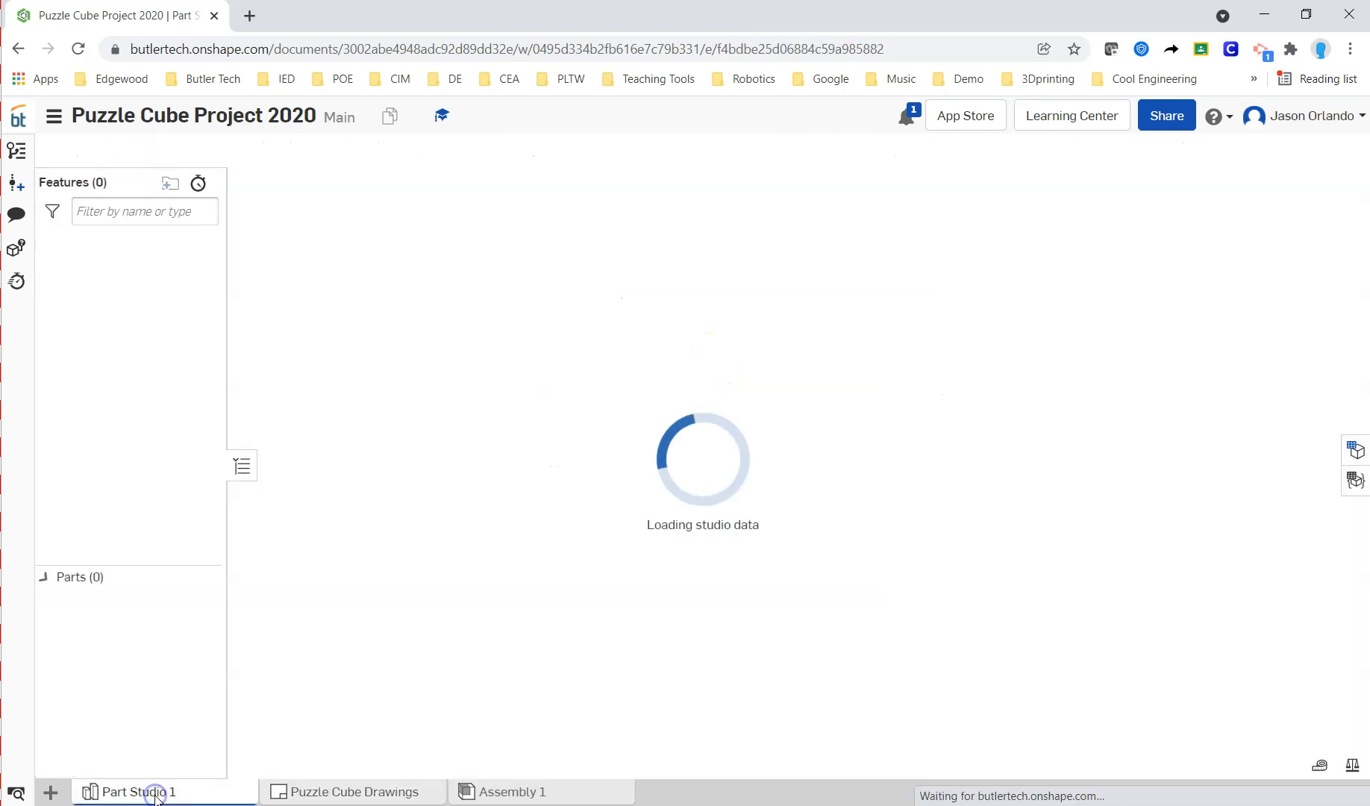
pyautogui.moveTo(868, 482); pyautogui.dragTo(782, 404, button='right')
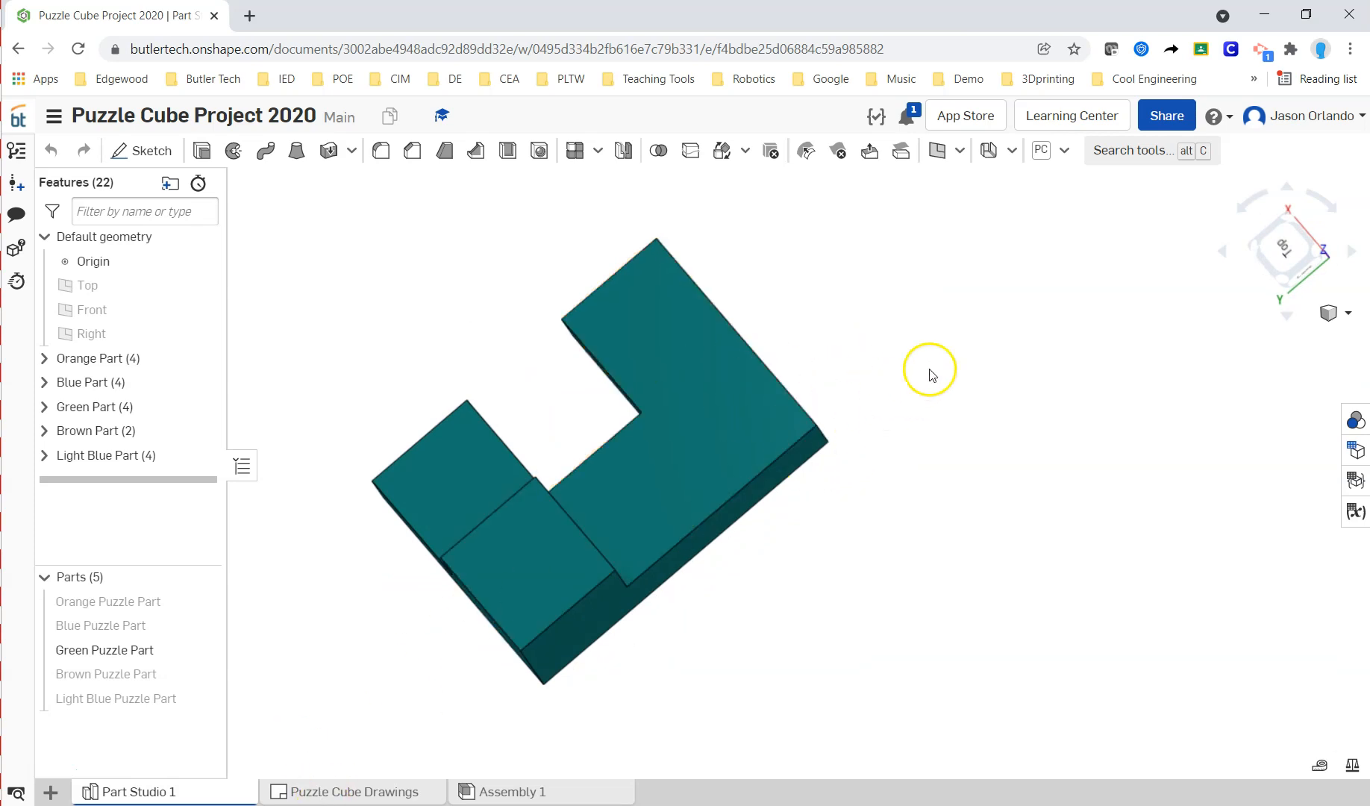
pyautogui.moveTo(921, 366); pyautogui.dragTo(968, 253, button='right')
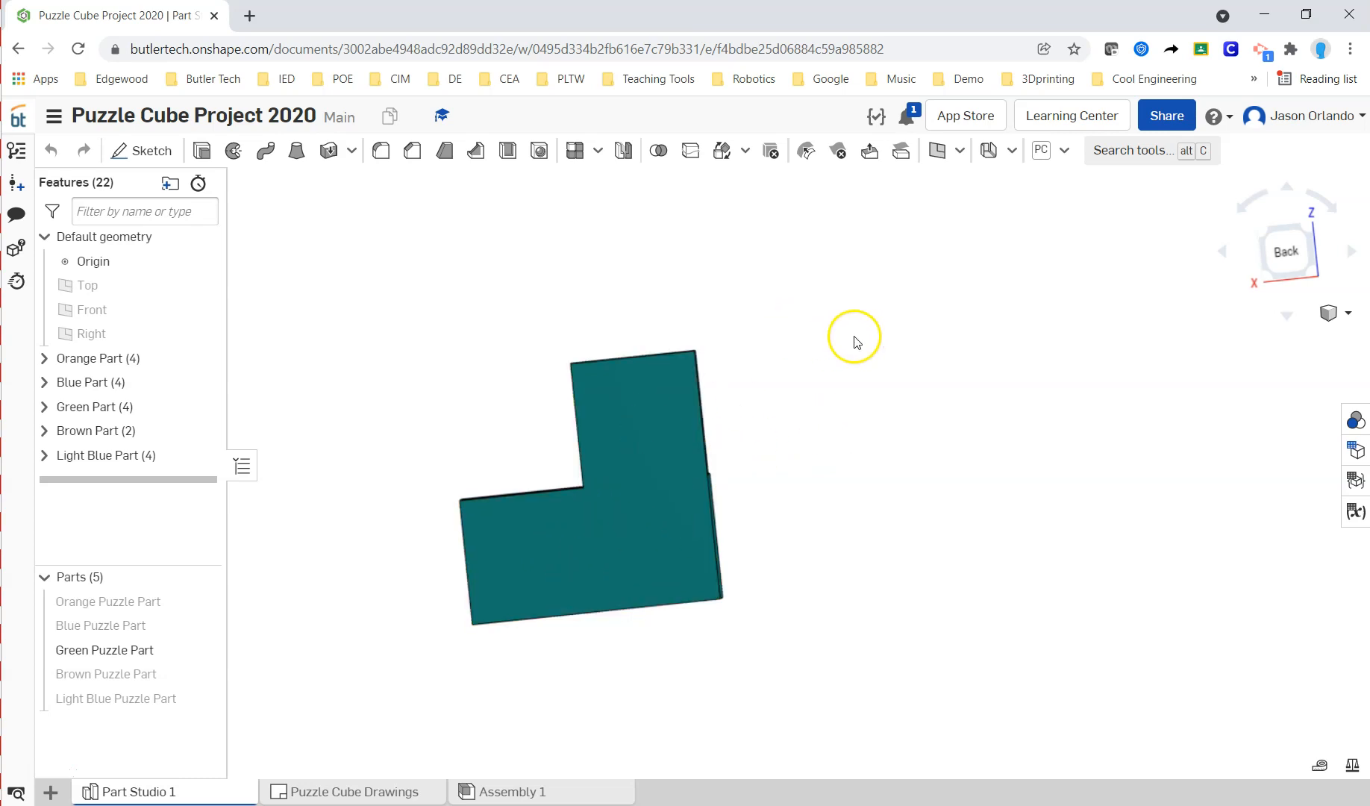
pyautogui.moveTo(848, 335); pyautogui.dragTo(749, 333, button='right')
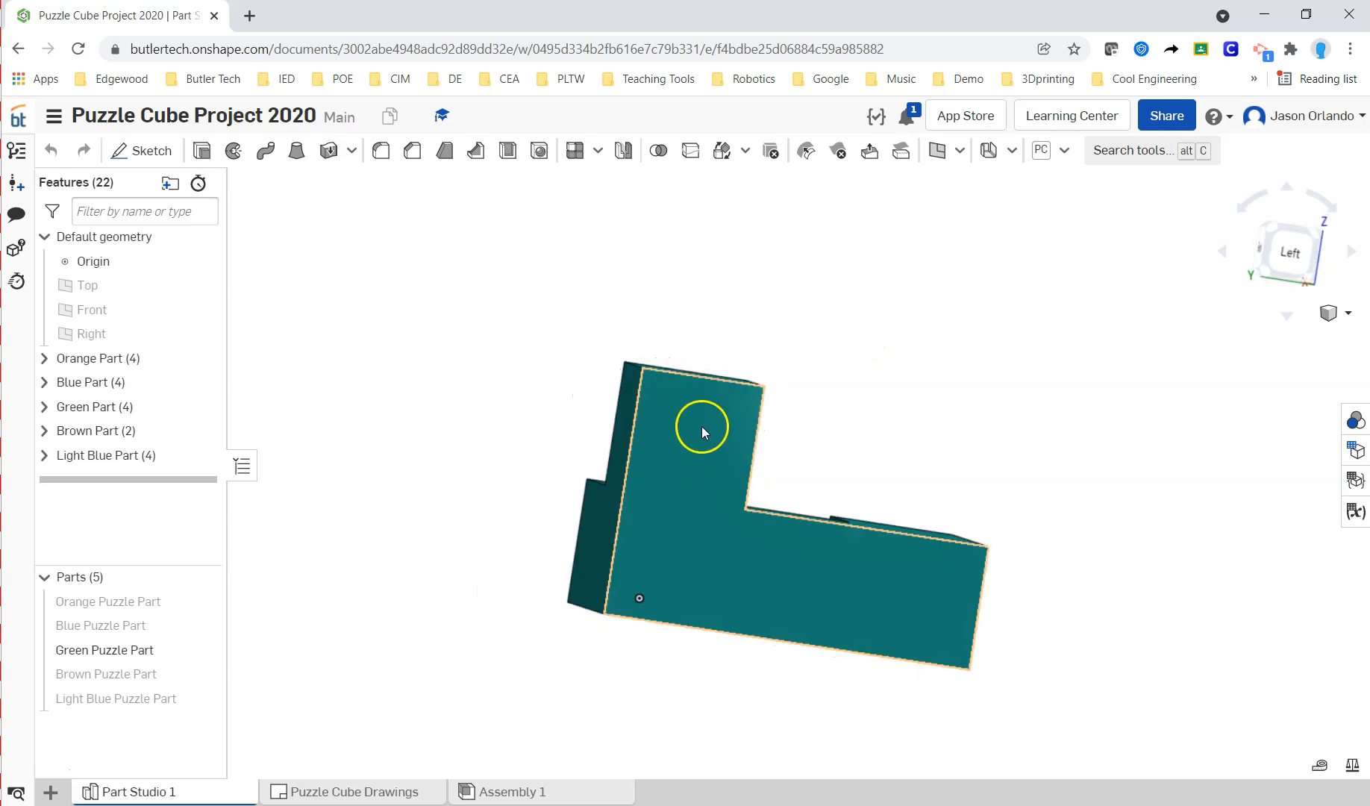
pyautogui.moveTo(926, 406)
pyautogui.mouseDown(button='right')
pyautogui.moveTo(954, 410)
pyautogui.moveTo(914, 399)
pyautogui.mouseUp(button='right')
pyautogui.moveTo(878, 590); pyautogui.dragTo(994, 446, button='right')
pyautogui.moveTo(924, 385); pyautogui.dragTo(978, 431, button='right')
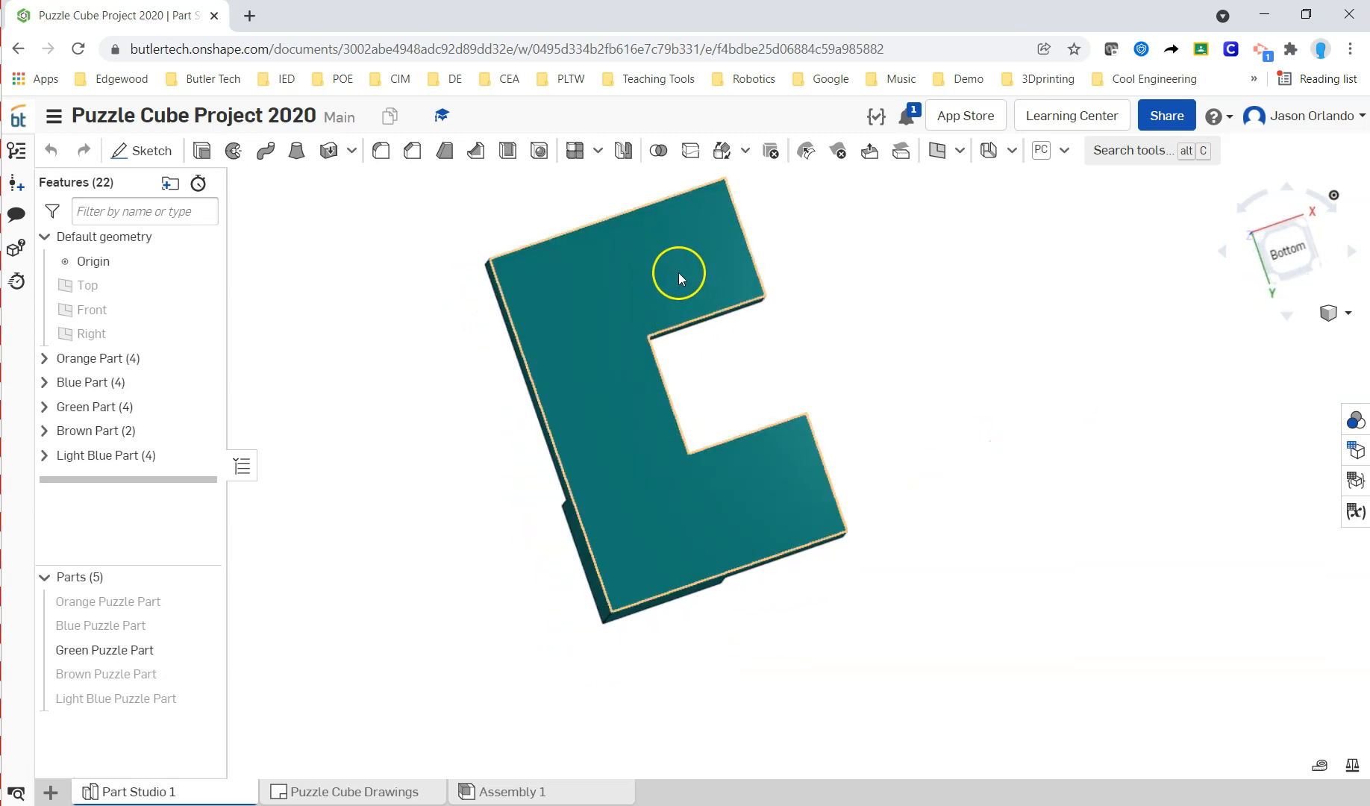
pyautogui.moveTo(869, 441); pyautogui.dragTo(891, 394, button='right')
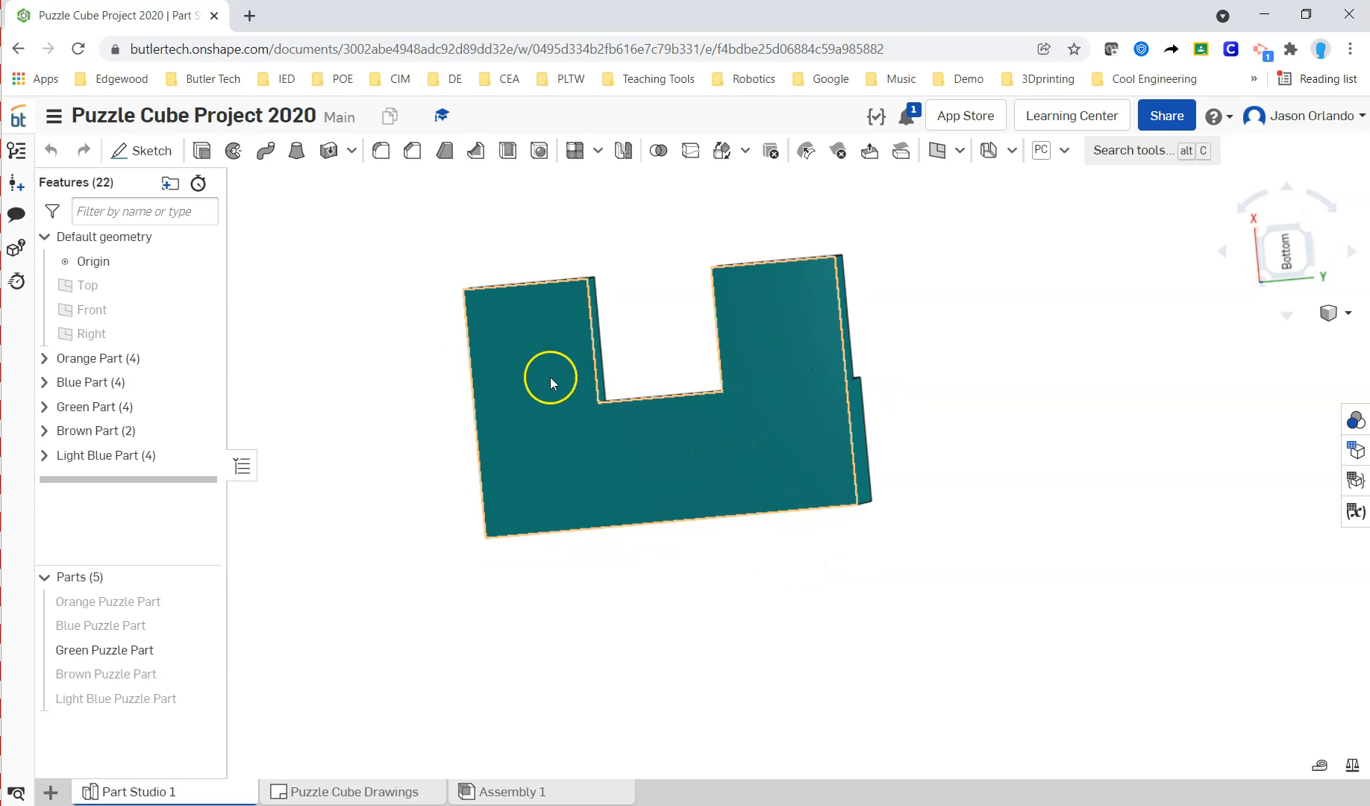
pyautogui.moveTo(936, 370); pyautogui.dragTo(721, 384, button='right')
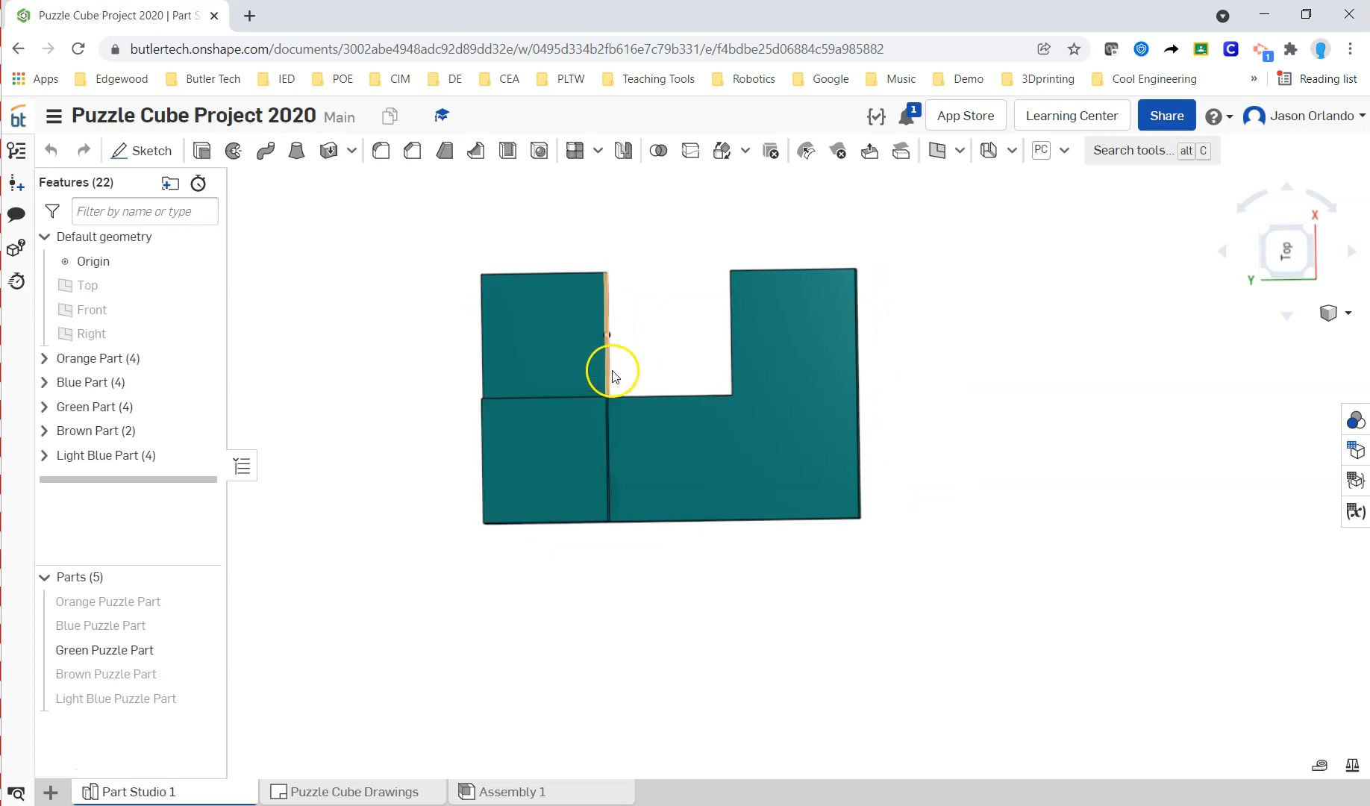
pyautogui.moveTo(609, 379); pyautogui.dragTo(620, 365, button='right')
pyautogui.moveTo(554, 428); pyautogui.dragTo(682, 455, button='right')
pyautogui.moveTo(941, 418); pyautogui.dragTo(725, 399, button='right')
pyautogui.click(604, 445)
pyautogui.moveTo(664, 359); pyautogui.dragTo(664, 351, button='right')
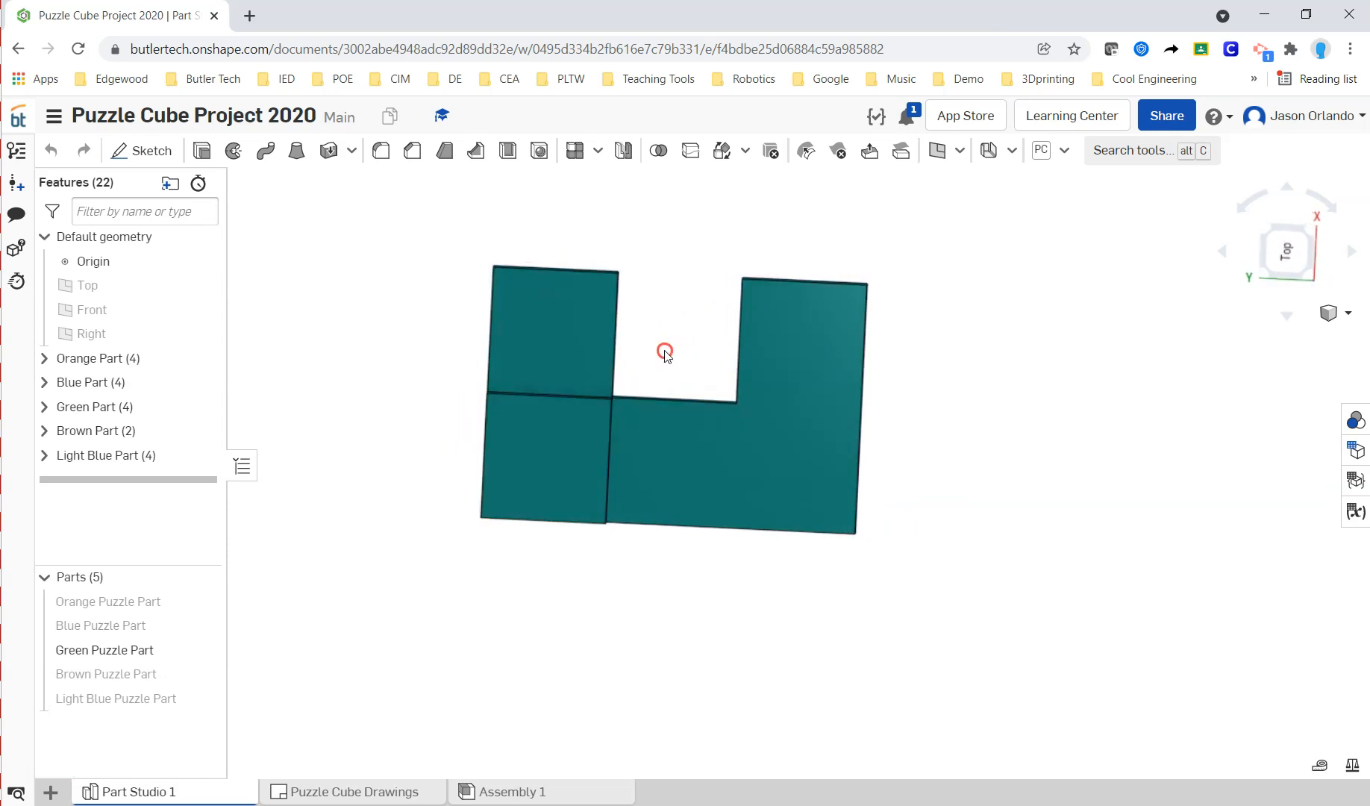
# Step: Roll the top view of the green puzzle part in both directions to examine its possible orientations
pyautogui.click(1325, 204)
pyautogui.moveTo(957, 296); pyautogui.dragTo(1067, 535, button='middle')
pyautogui.scroll(-2, 752, 479)
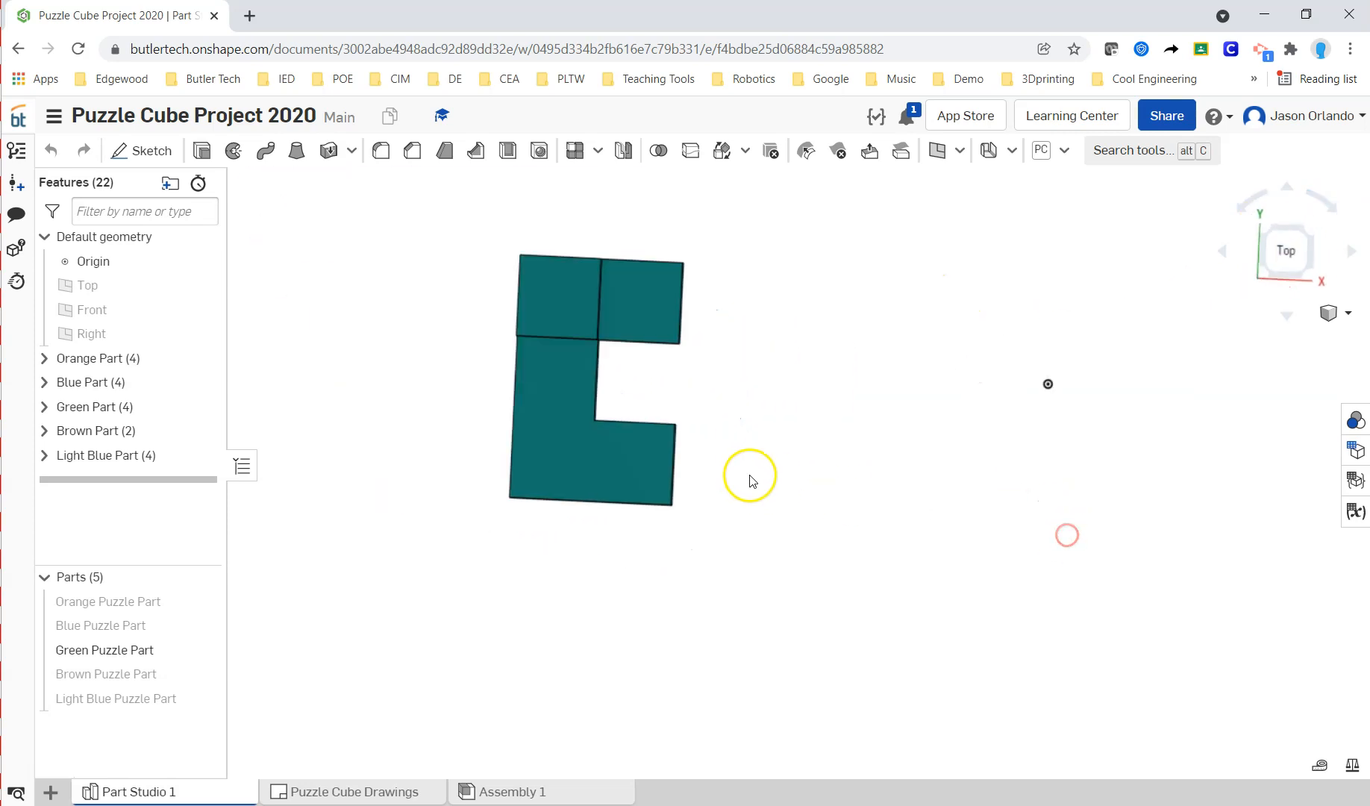
pyautogui.scroll(1, 731, 359)
pyautogui.moveTo(799, 332)
pyautogui.mouseDown(button='right')
pyautogui.moveTo(816, 356)
pyautogui.moveTo(795, 336)
pyautogui.mouseUp(button='right')
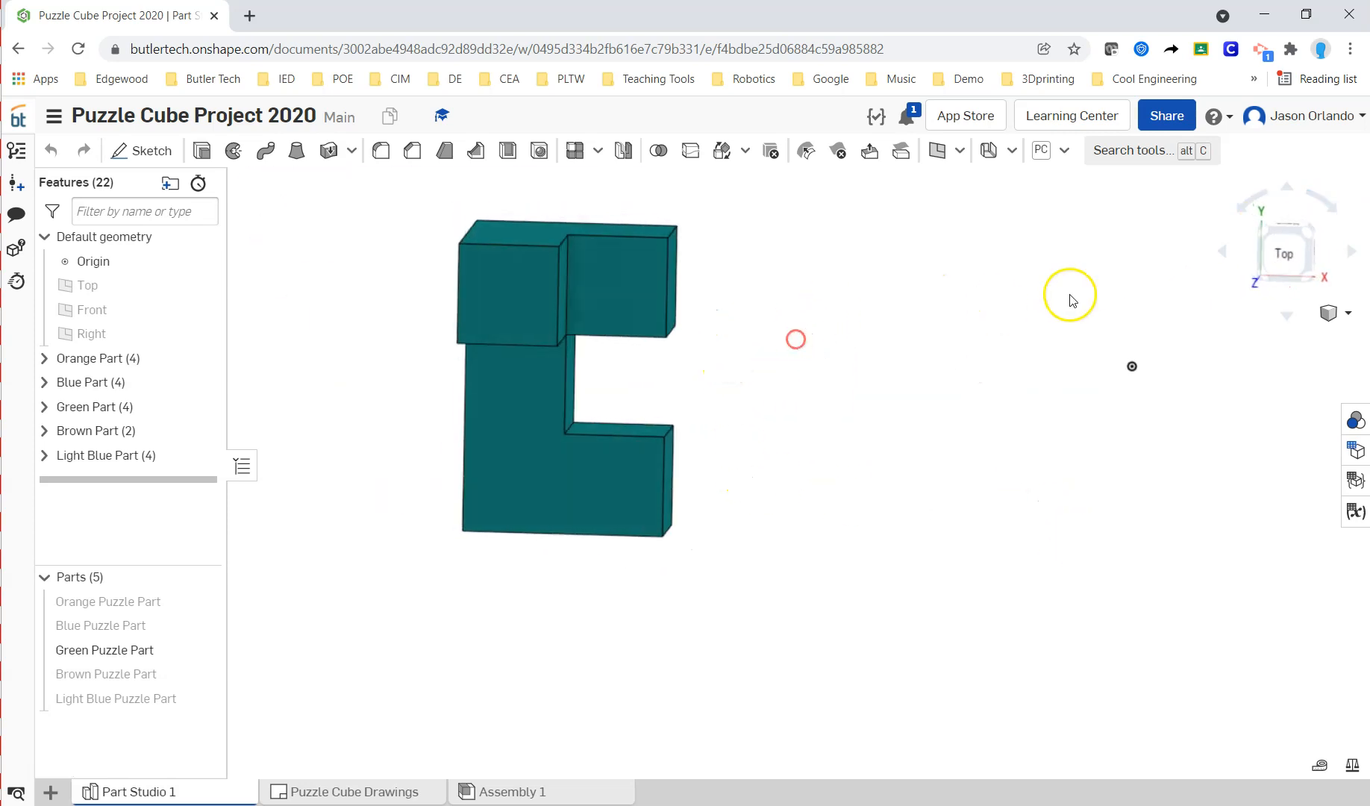
pyautogui.click(1251, 208)
pyautogui.moveTo(1000, 414); pyautogui.dragTo(911, 350, button='right')
pyautogui.click(1320, 210)
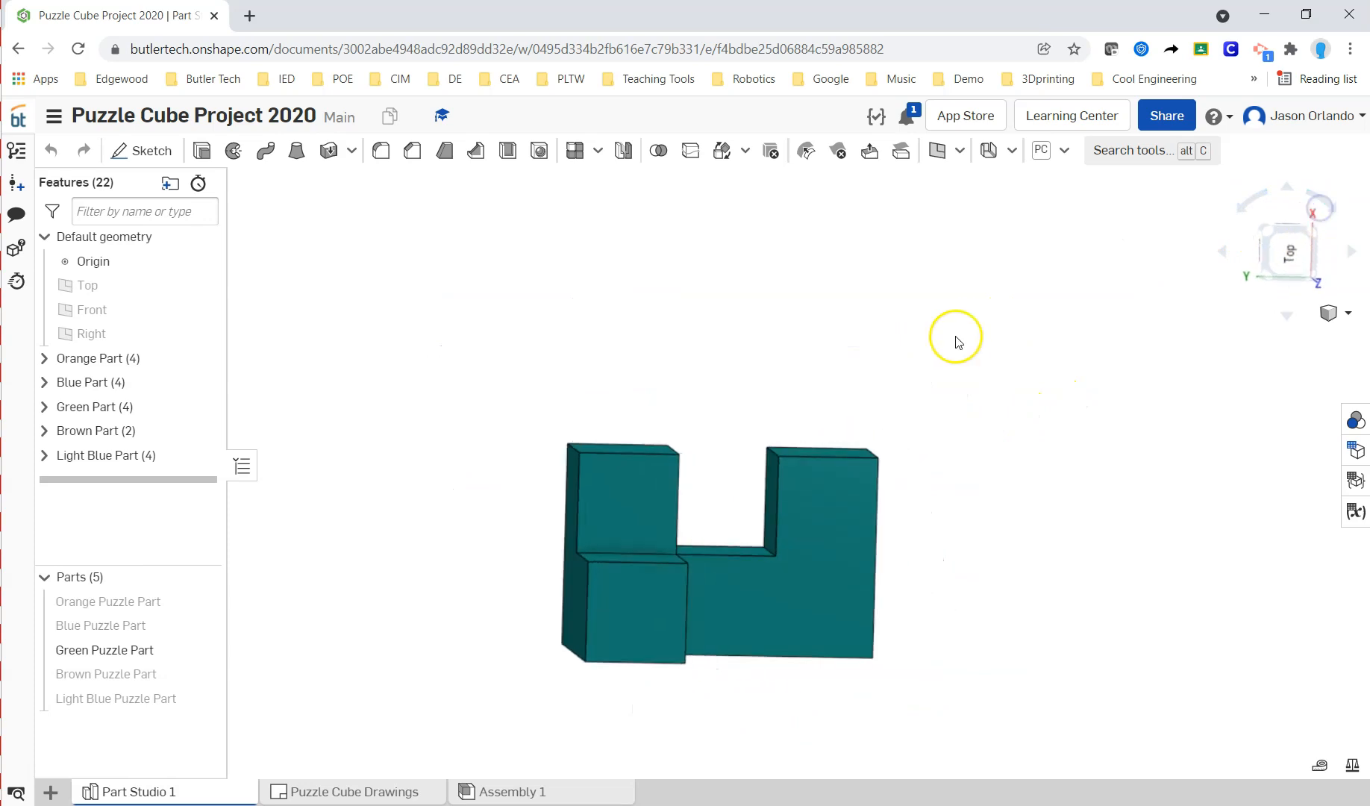
pyautogui.click(1246, 206)
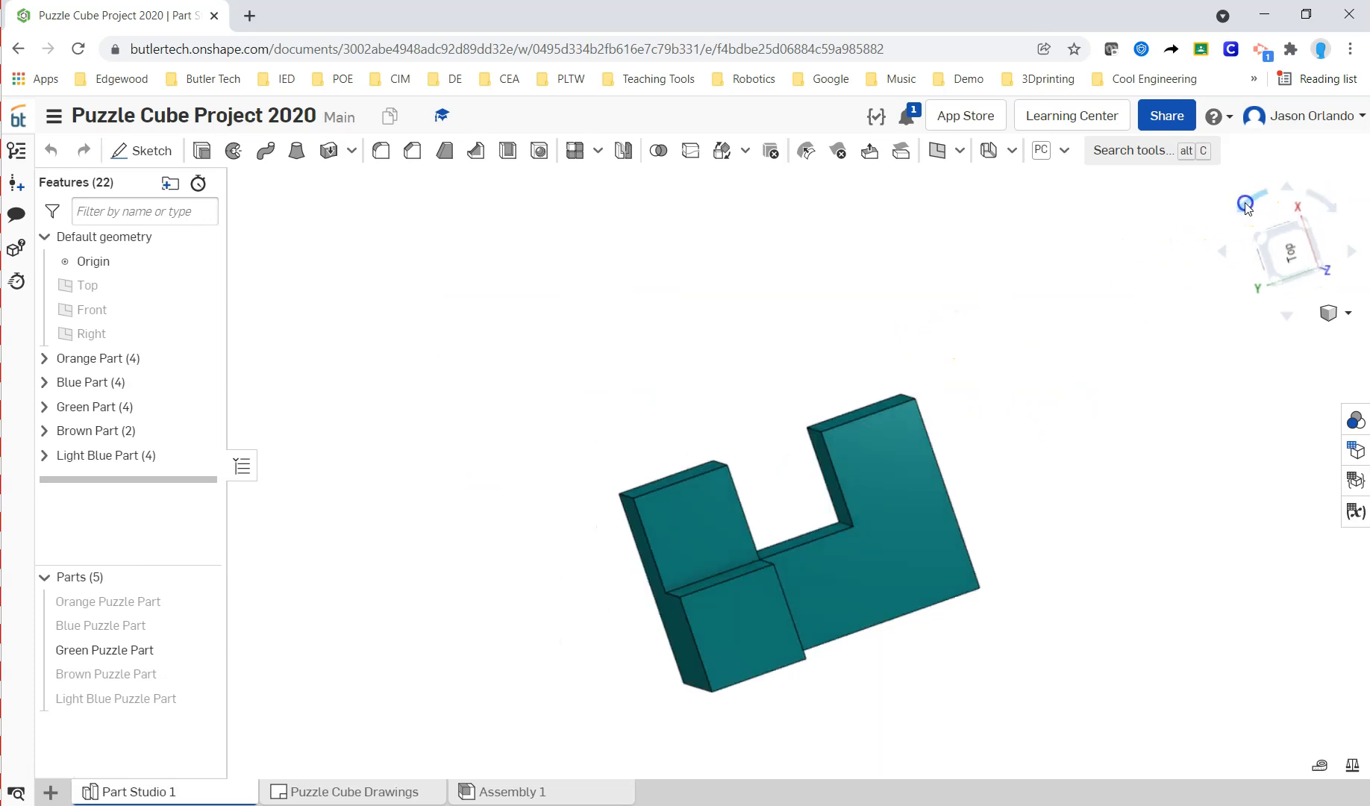
pyautogui.click(1310, 194)
pyautogui.moveTo(1143, 318); pyautogui.dragTo(1029, 404, button='middle')
pyautogui.click(1248, 201)
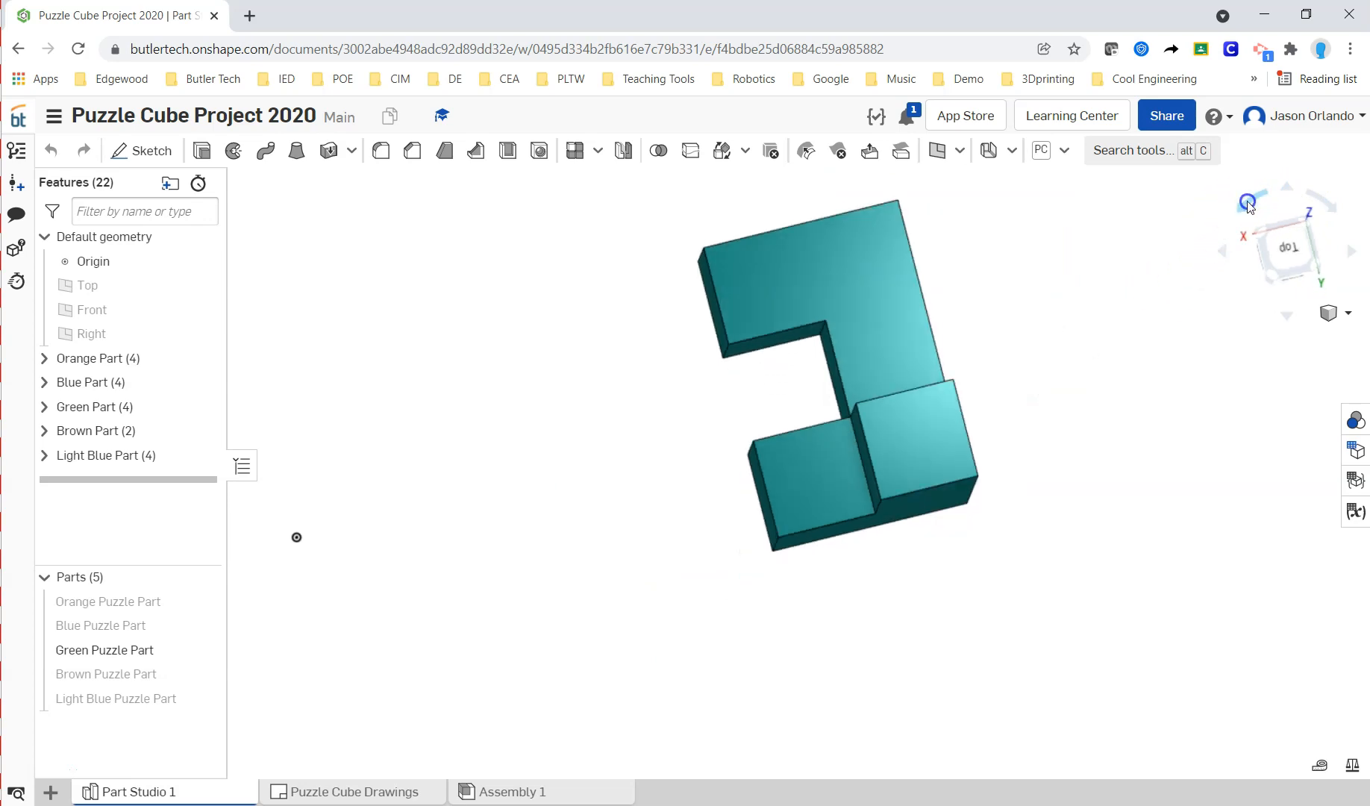
pyautogui.click(1247, 201)
pyautogui.click(1248, 202)
pyautogui.click(1247, 202)
pyautogui.click(1248, 201)
pyautogui.click(1248, 202)
pyautogui.click(1248, 201)
pyautogui.click(1321, 200)
pyautogui.moveTo(1082, 252); pyautogui.dragTo(1096, 464, button='middle')
pyautogui.moveTo(993, 440); pyautogui.dragTo(1008, 446, button='right')
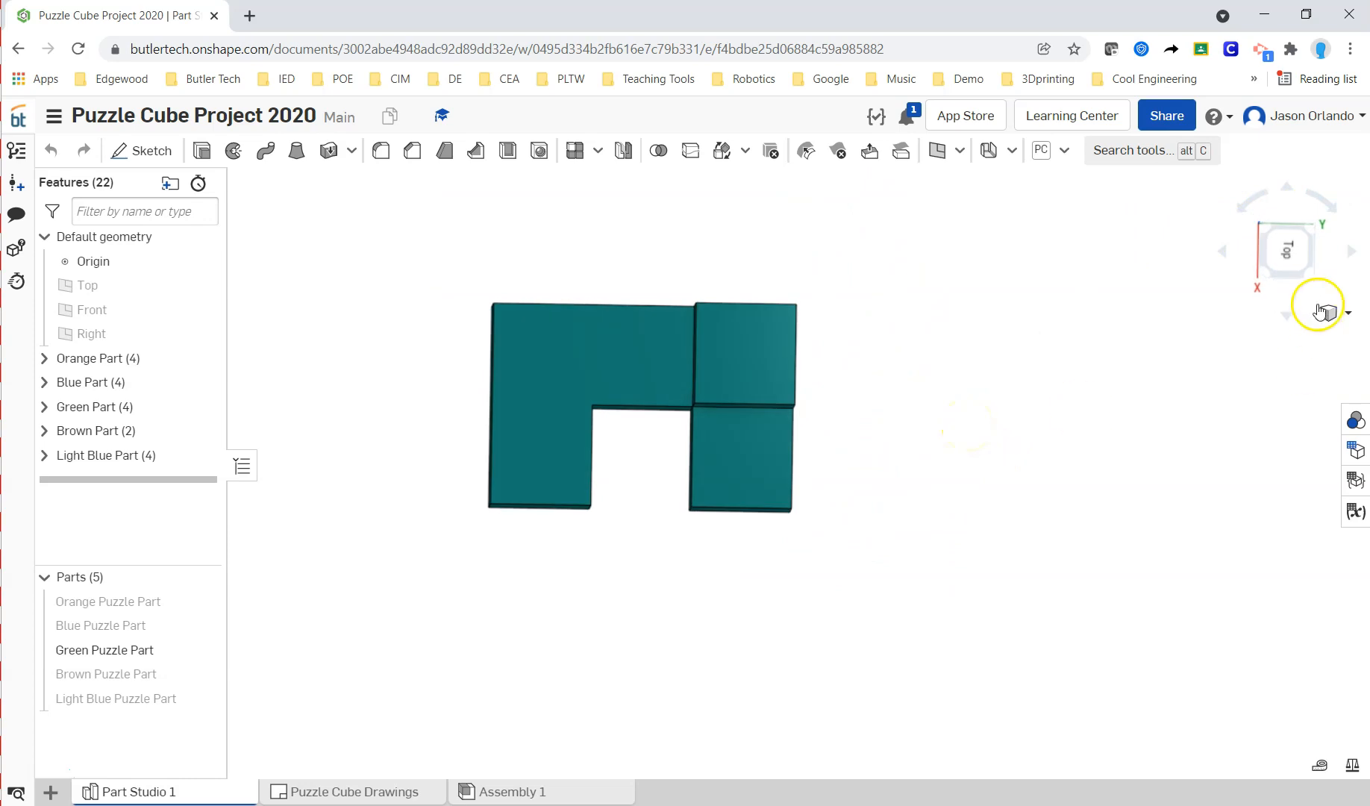
# Step: Turn the green puzzle part so its U-shaped opening faces upward, and examine it in an isometric view
pyautogui.click(1252, 196)
pyautogui.click(1253, 196)
pyautogui.click(1252, 196)
pyautogui.click(1252, 195)
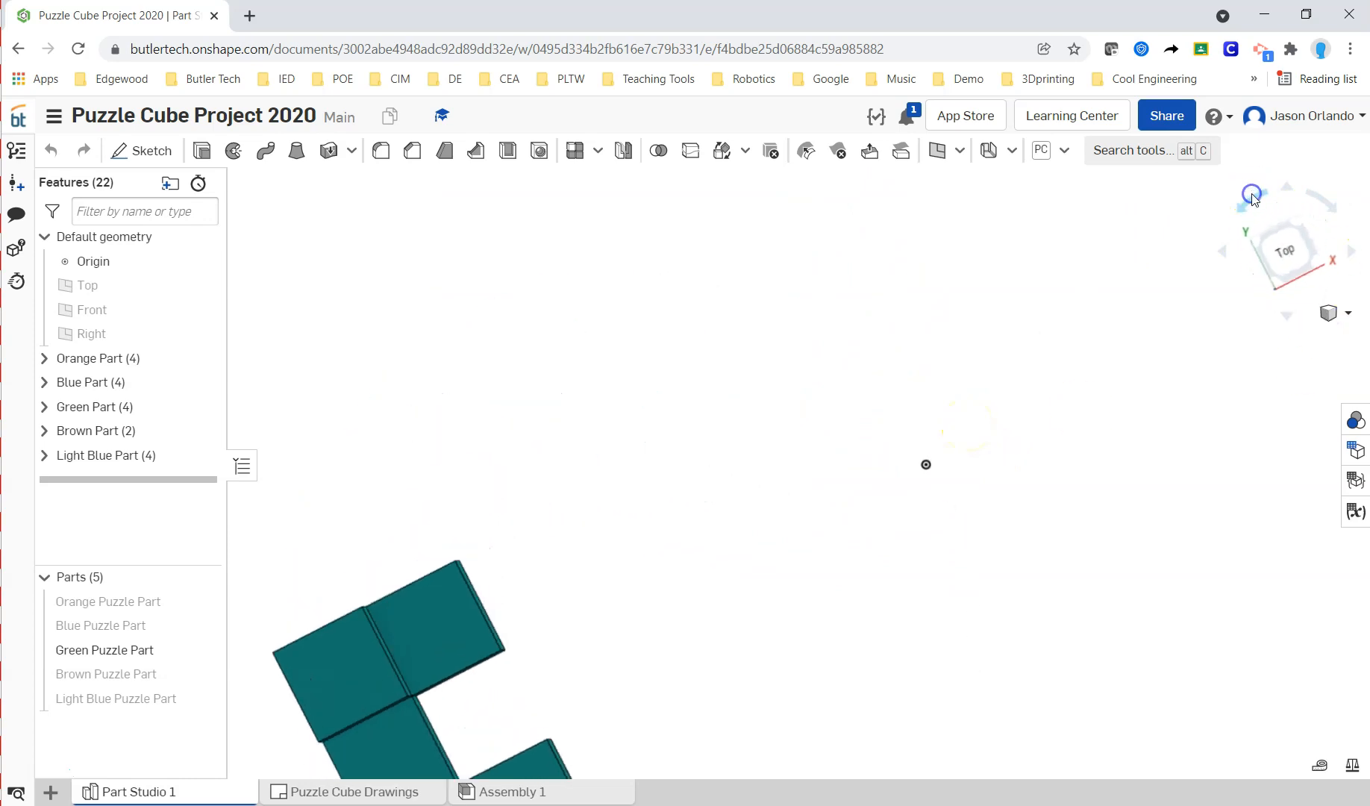
pyautogui.click(1252, 196)
pyautogui.click(1252, 196)
pyautogui.click(1252, 196)
pyautogui.moveTo(937, 567); pyautogui.dragTo(946, 386, button='middle')
pyautogui.scroll(-2, 866, 488)
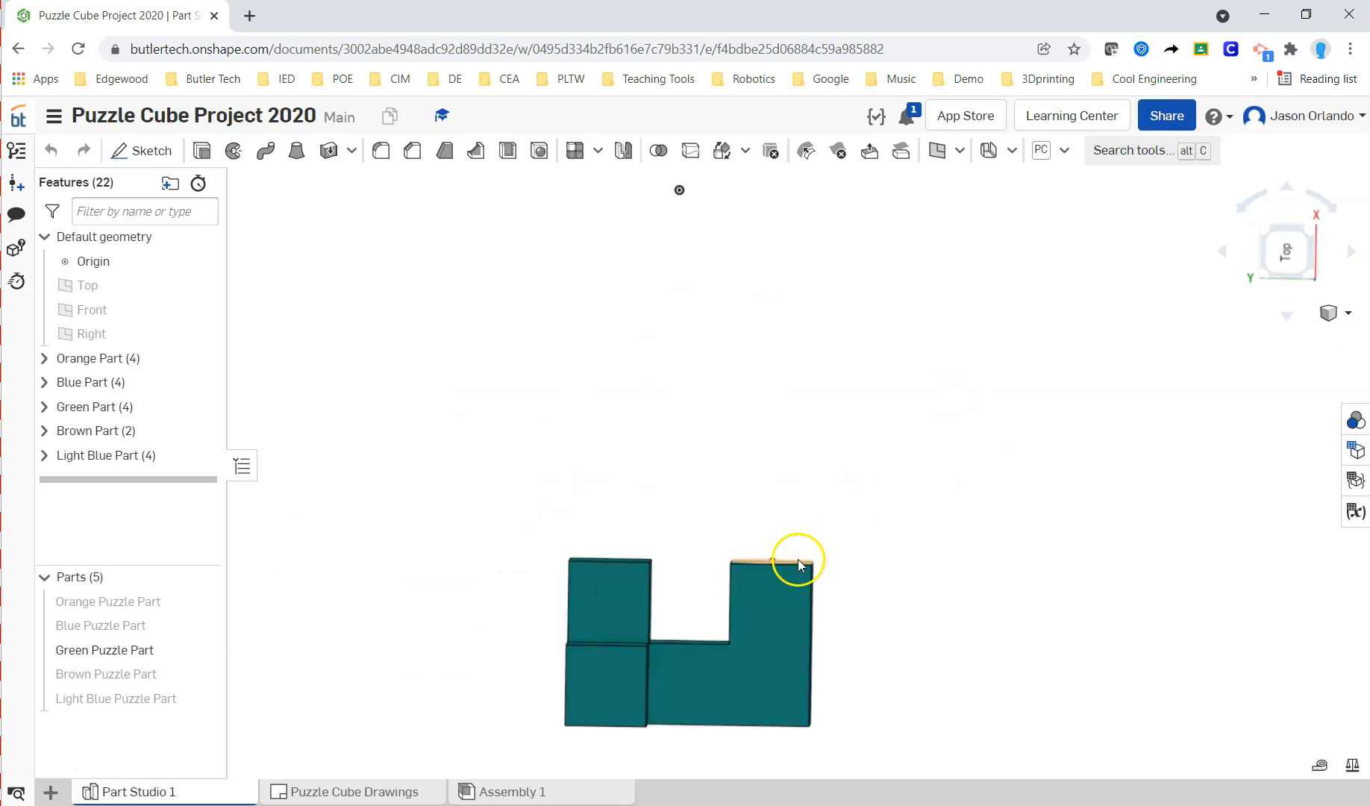
pyautogui.moveTo(782, 538); pyautogui.dragTo(798, 450, button='middle')
pyautogui.scroll(-3, 765, 464)
pyautogui.scroll(6, 740, 487)
pyautogui.moveTo(703, 514); pyautogui.dragTo(714, 420, button='right')
pyautogui.hotkey('shift', '7')
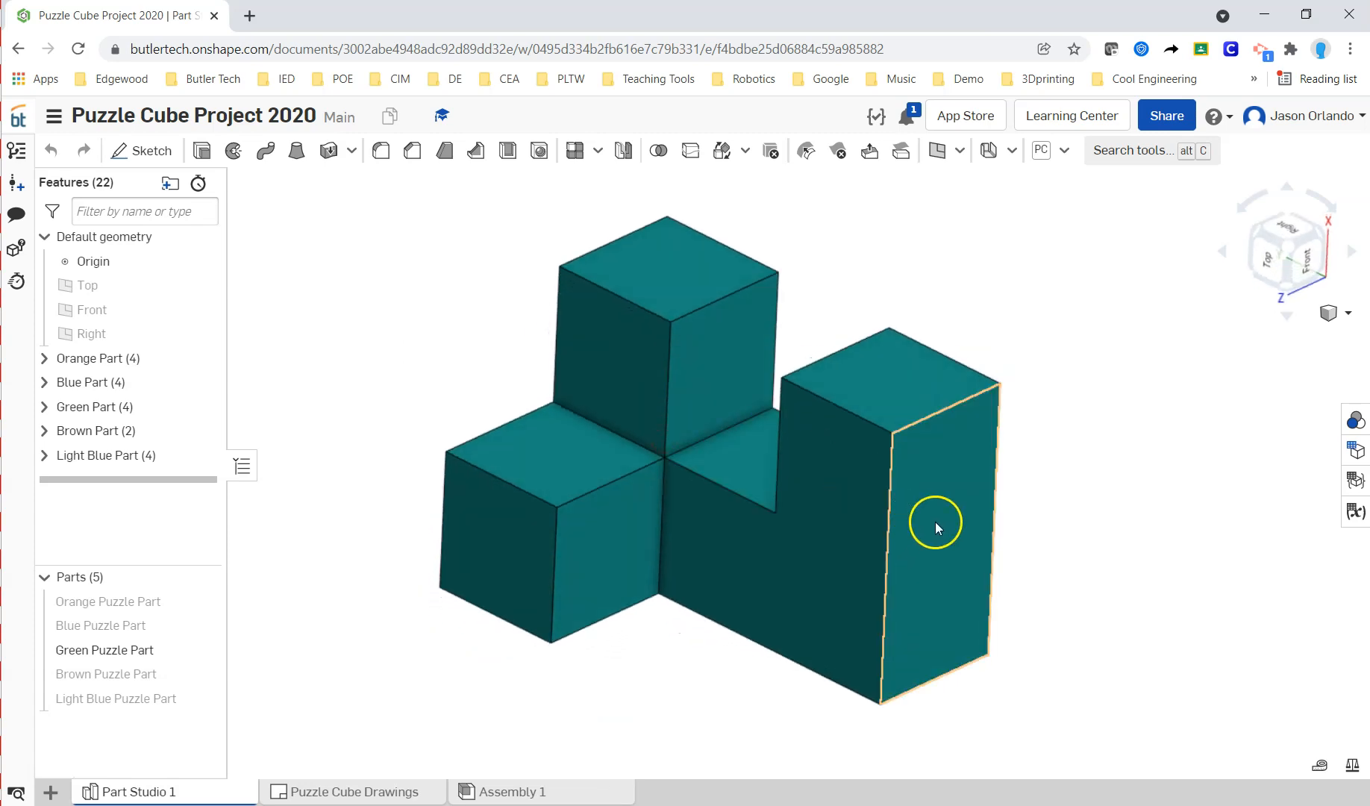
# Step: Examine the green part's Top face straight on with the U opening upward, then return to the Puzzle Cube Drawings
pyautogui.click(1035, 513)
pyautogui.moveTo(1036, 513); pyautogui.dragTo(1094, 488, button='right')
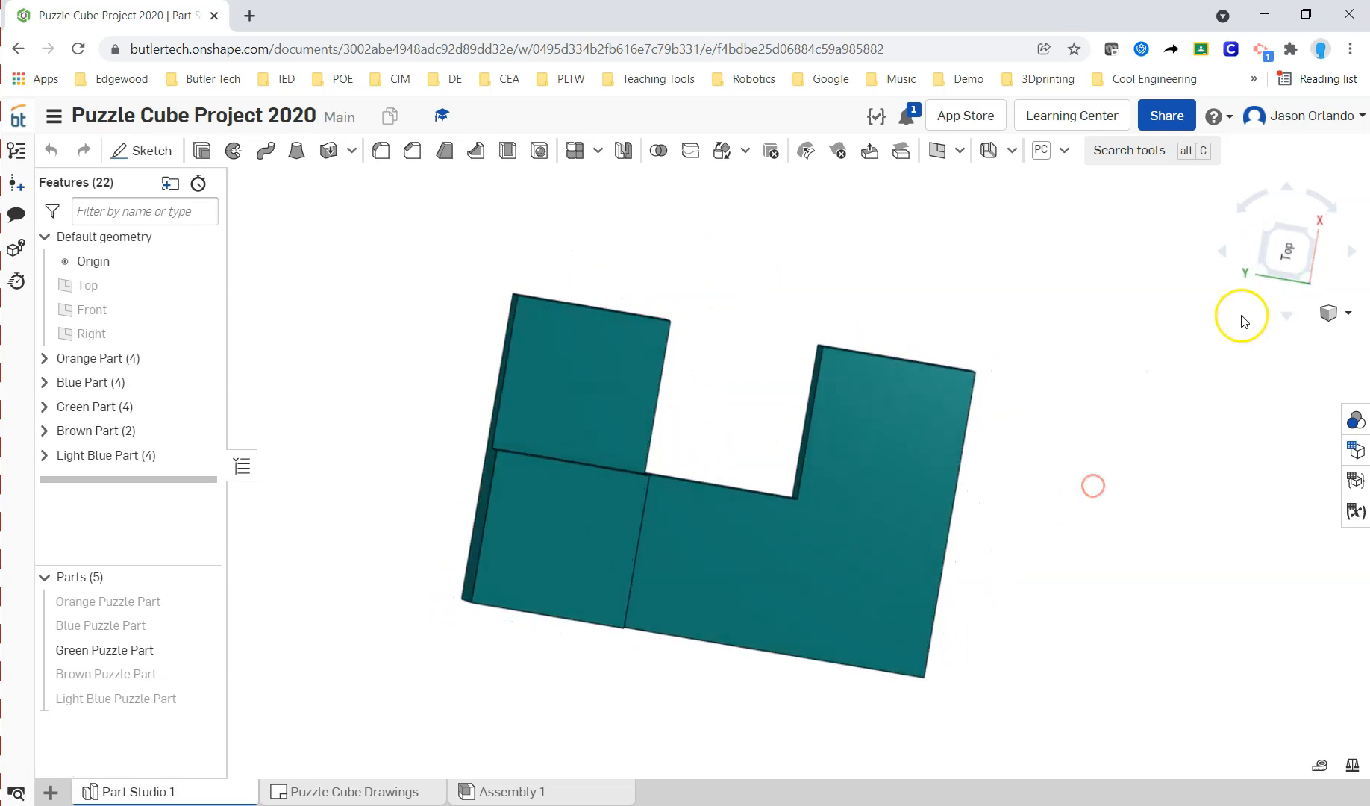
pyautogui.click(1280, 258)
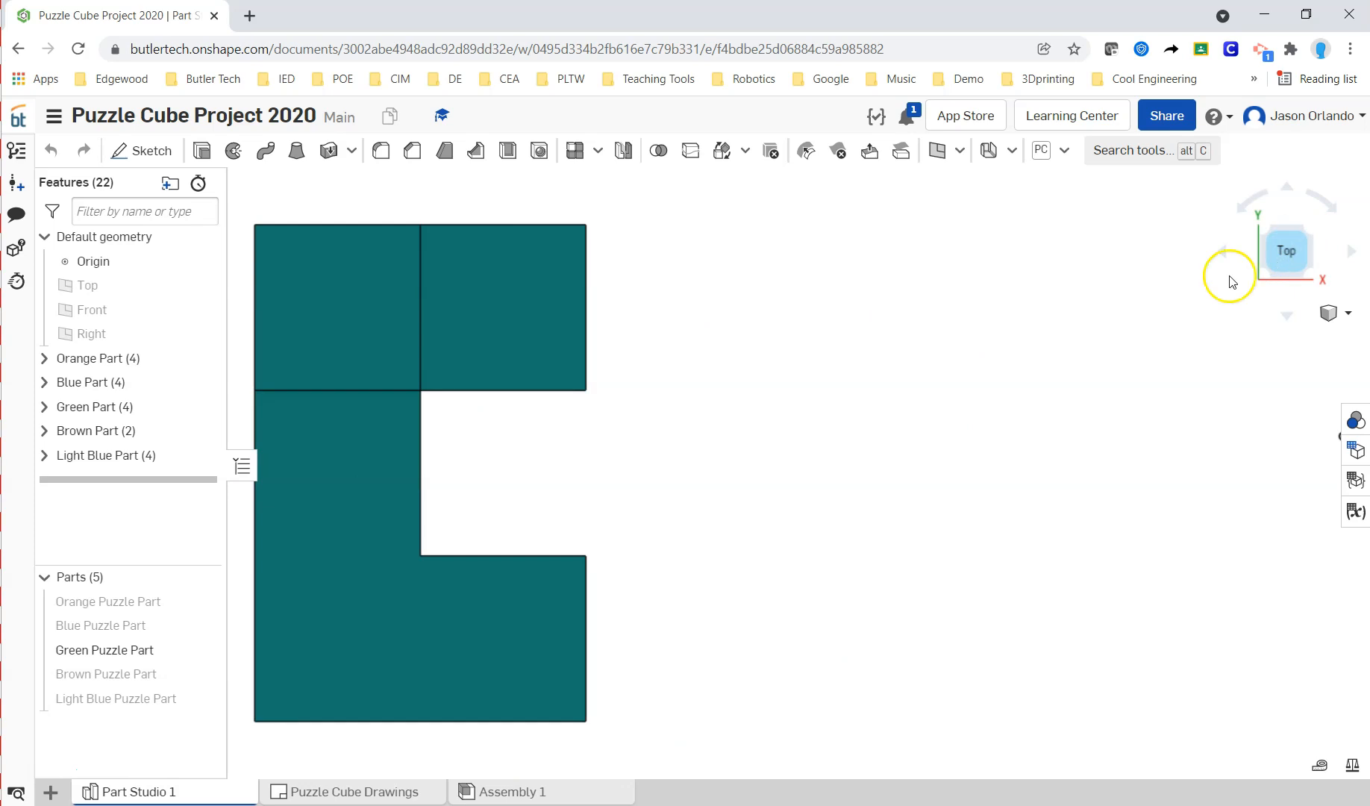
pyautogui.moveTo(843, 593)
pyautogui.mouseDown(button='right')
pyautogui.moveTo(893, 629)
pyautogui.moveTo(740, 626)
pyautogui.moveTo(771, 520)
pyautogui.mouseUp(button='right')
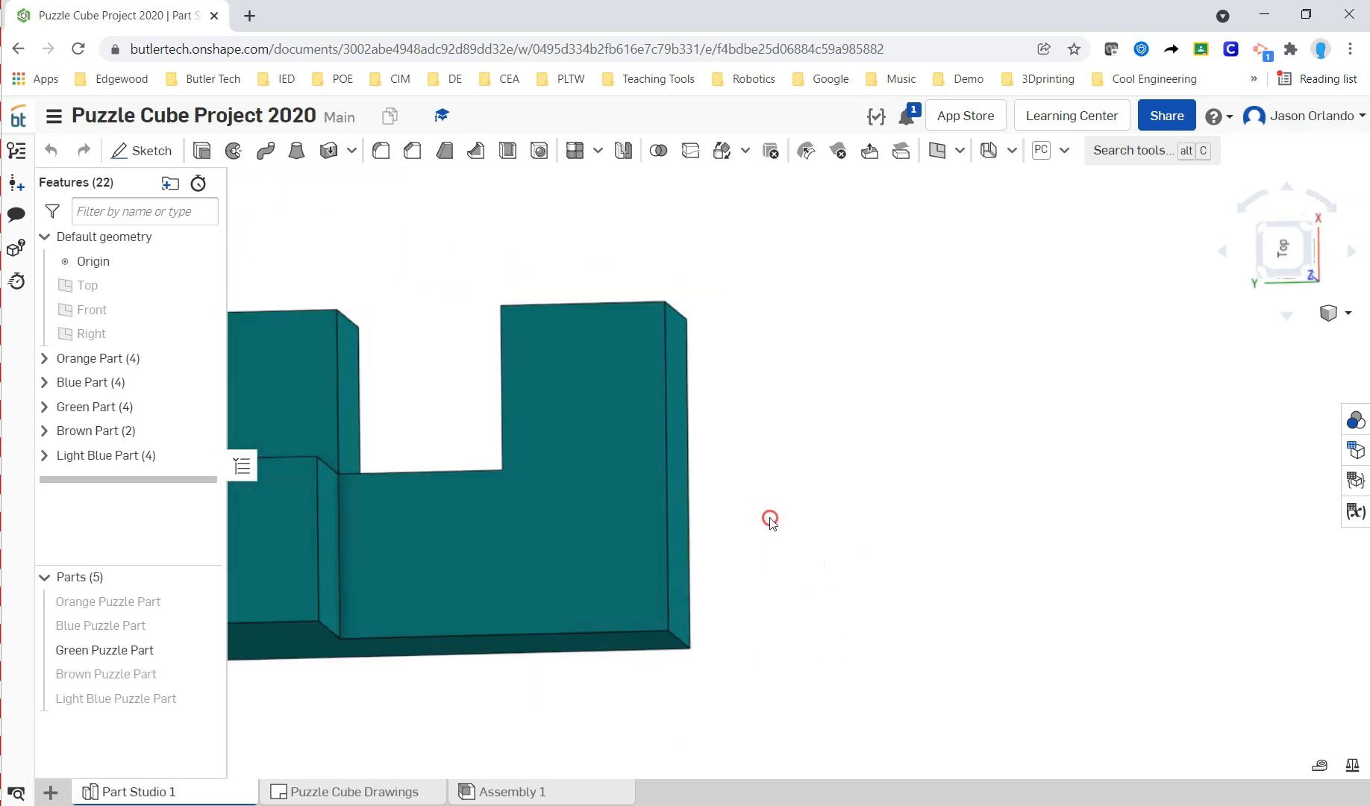
pyautogui.moveTo(710, 525); pyautogui.dragTo(983, 498, button='middle')
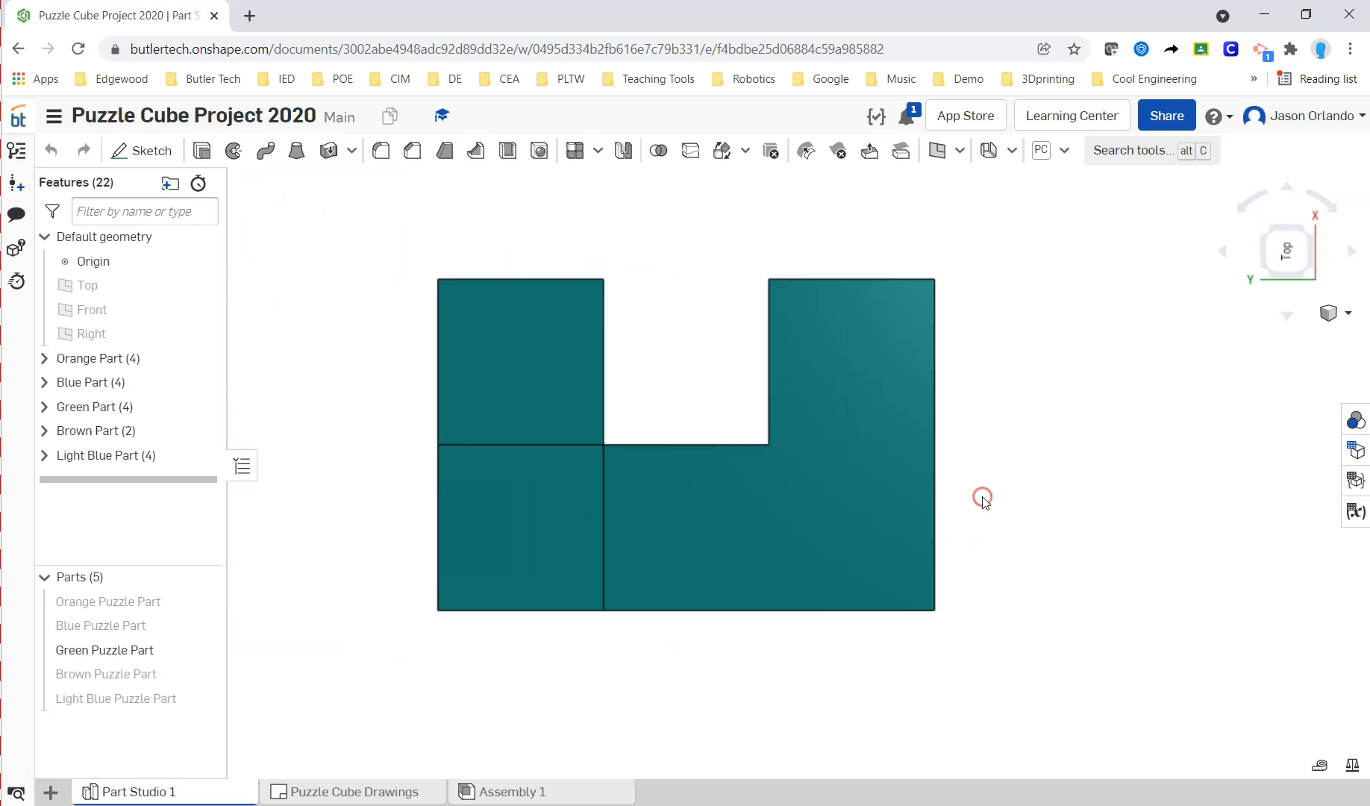
pyautogui.moveTo(985, 498); pyautogui.dragTo(964, 493, button='right')
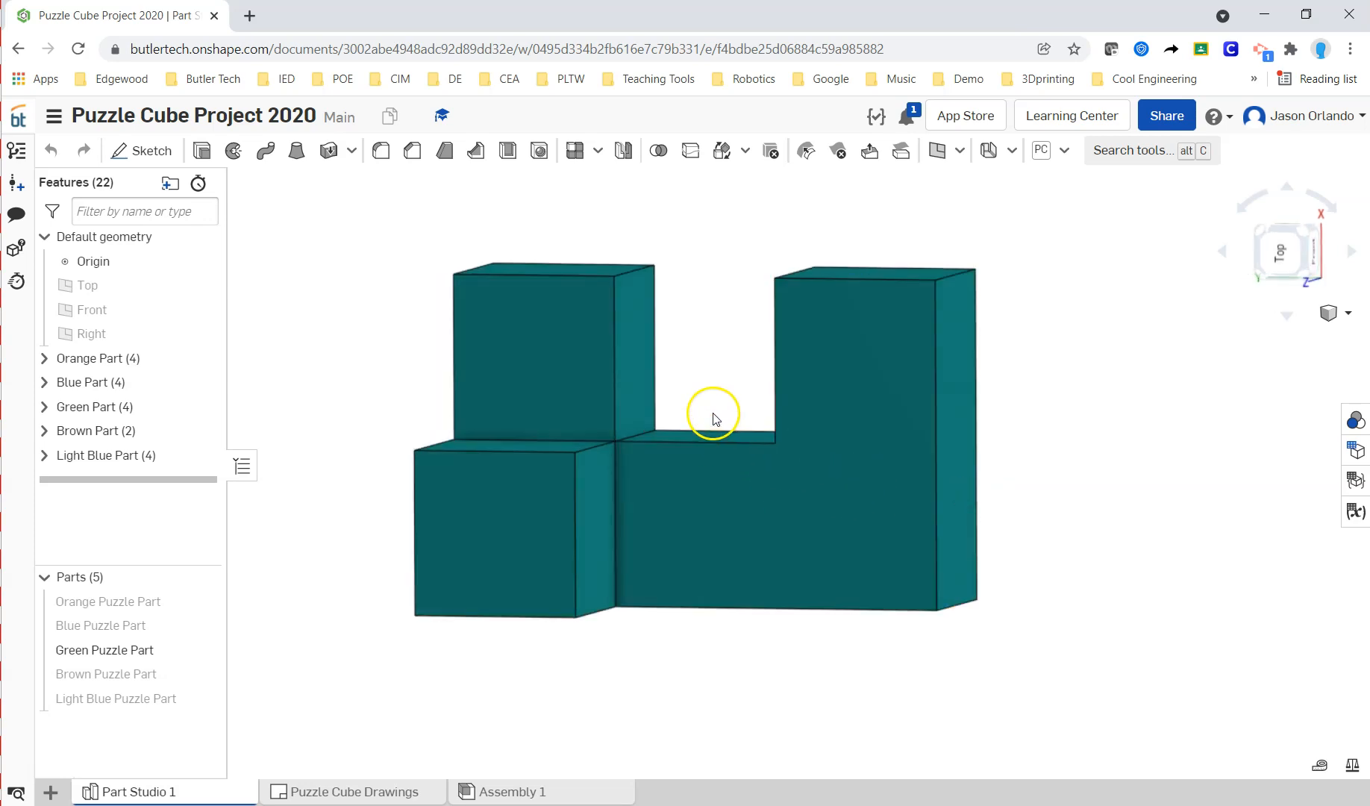
pyautogui.scroll(1, 722, 375)
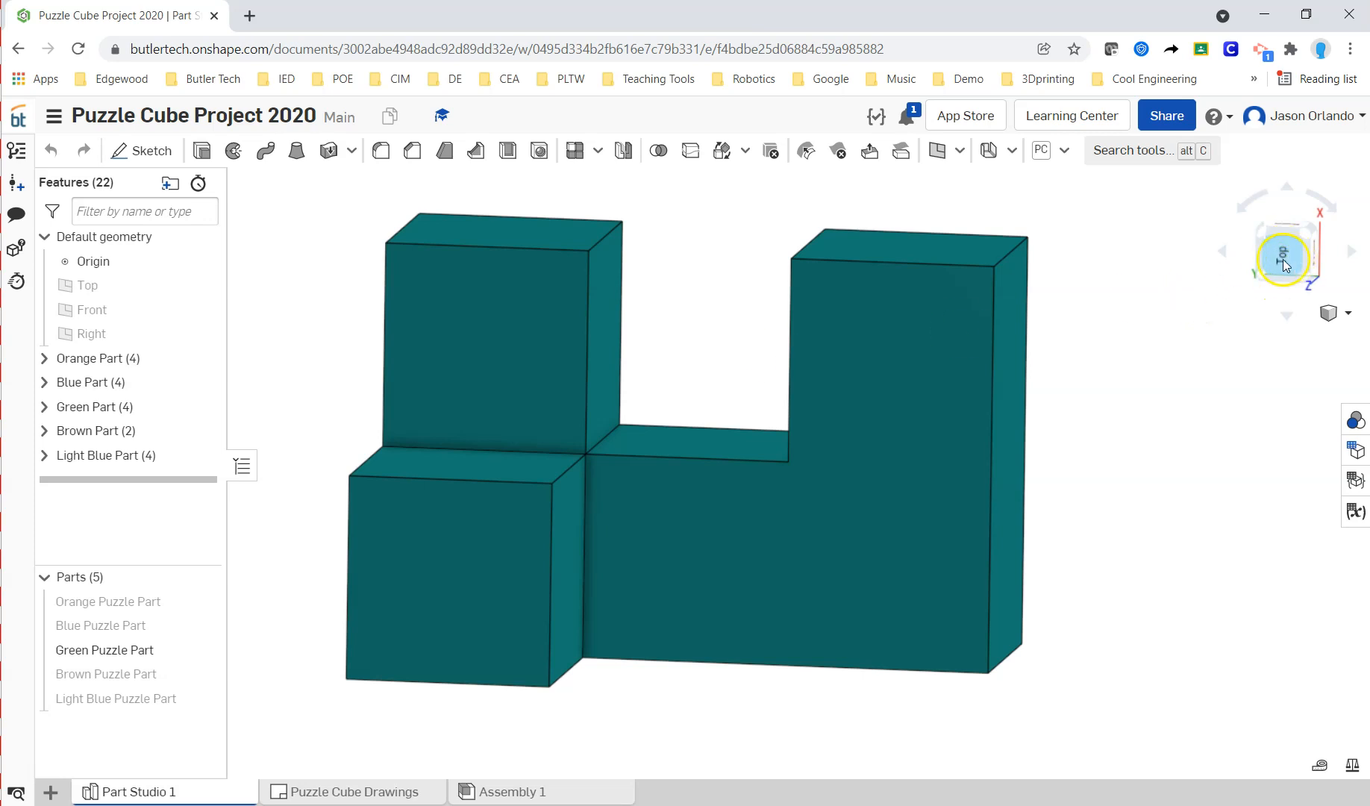
pyautogui.press('n')
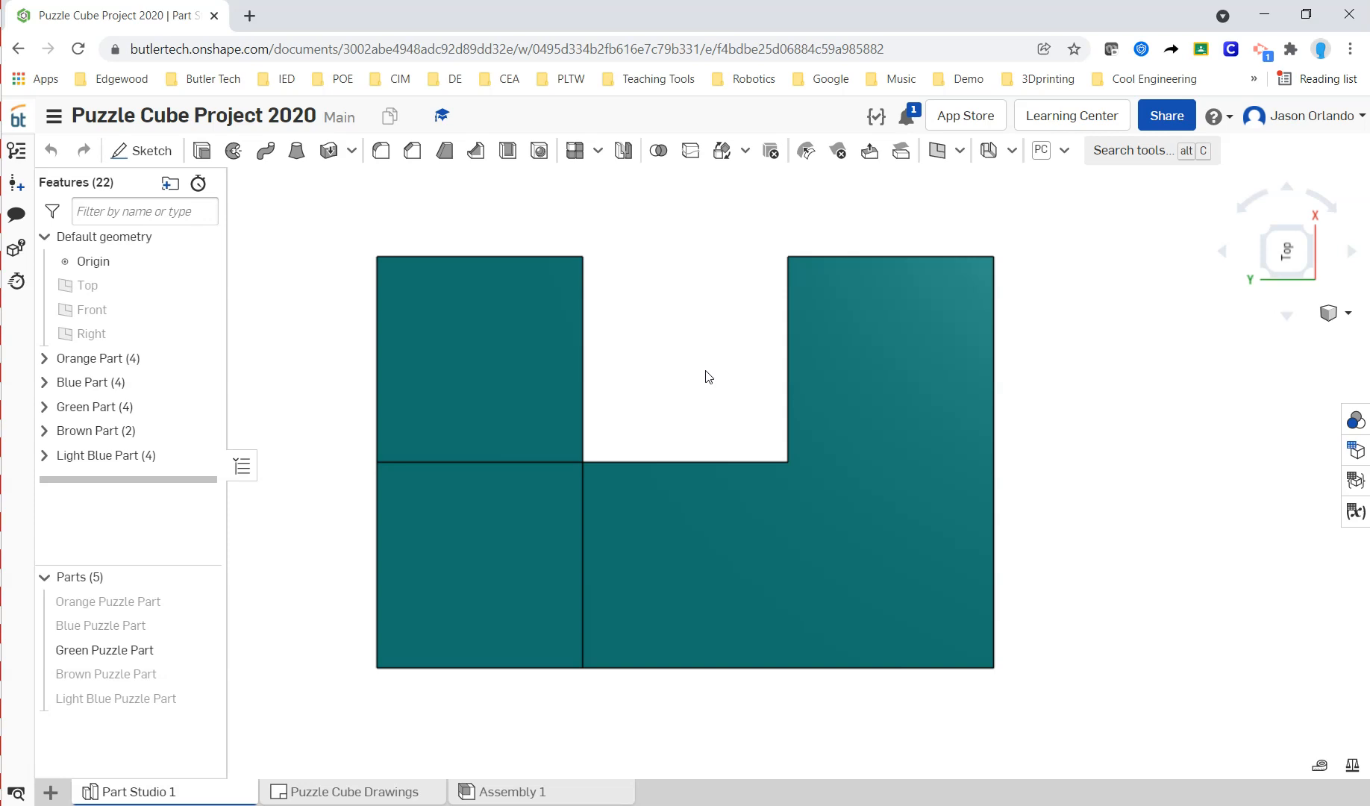
pyautogui.click(1286, 253)
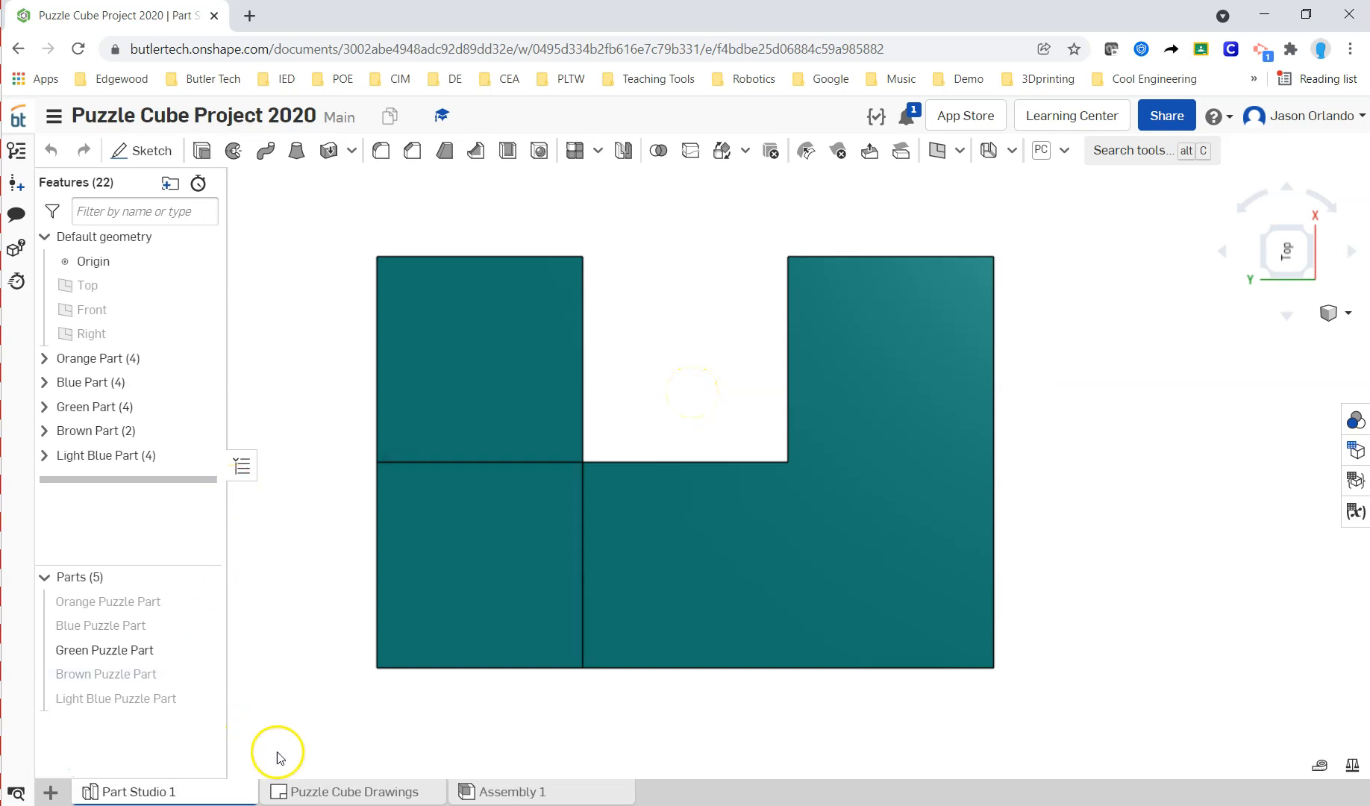
pyautogui.click(330, 795)
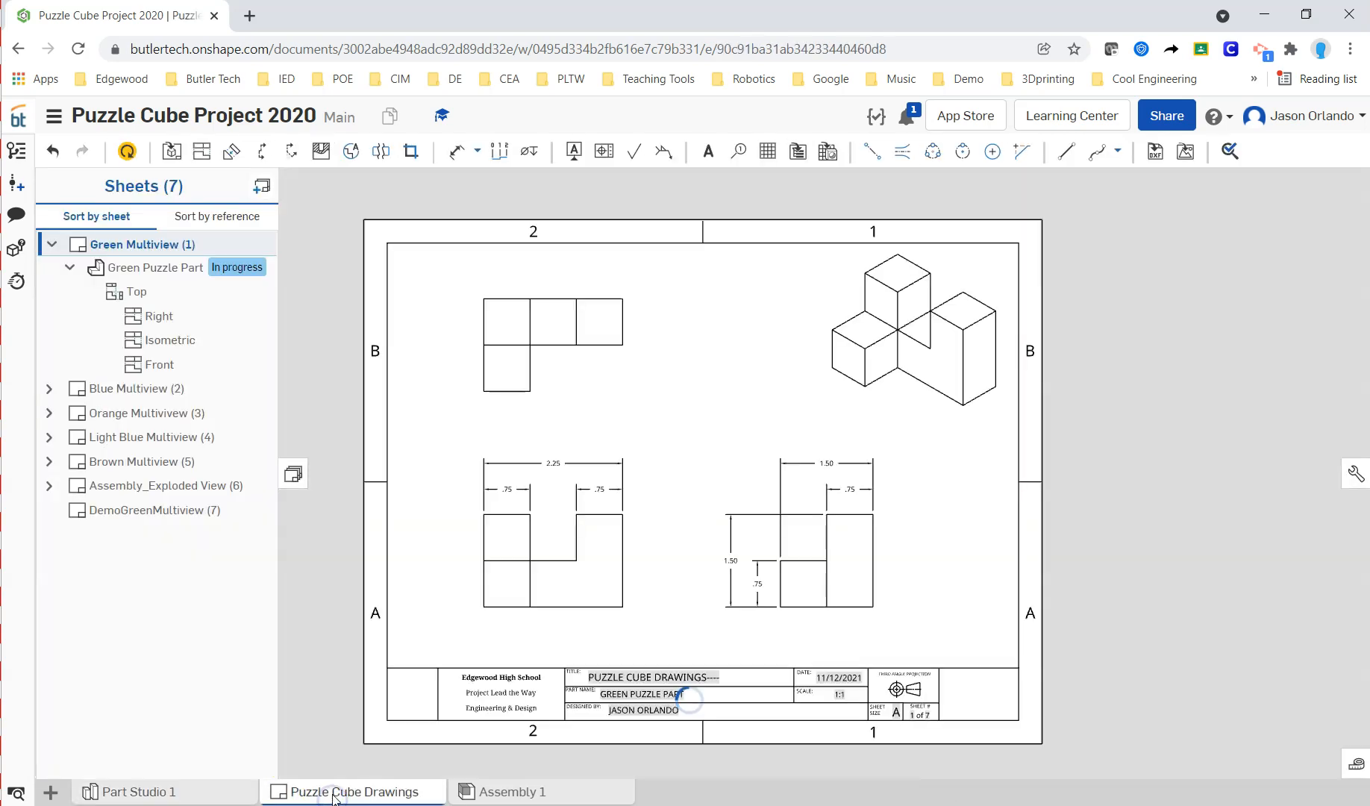
# Step: On the DemoGreenMultiview sheet, insert a Front view of the Green Puzzle Part from Part Studio 1 in the lower-left area
pyautogui.click(181, 512)
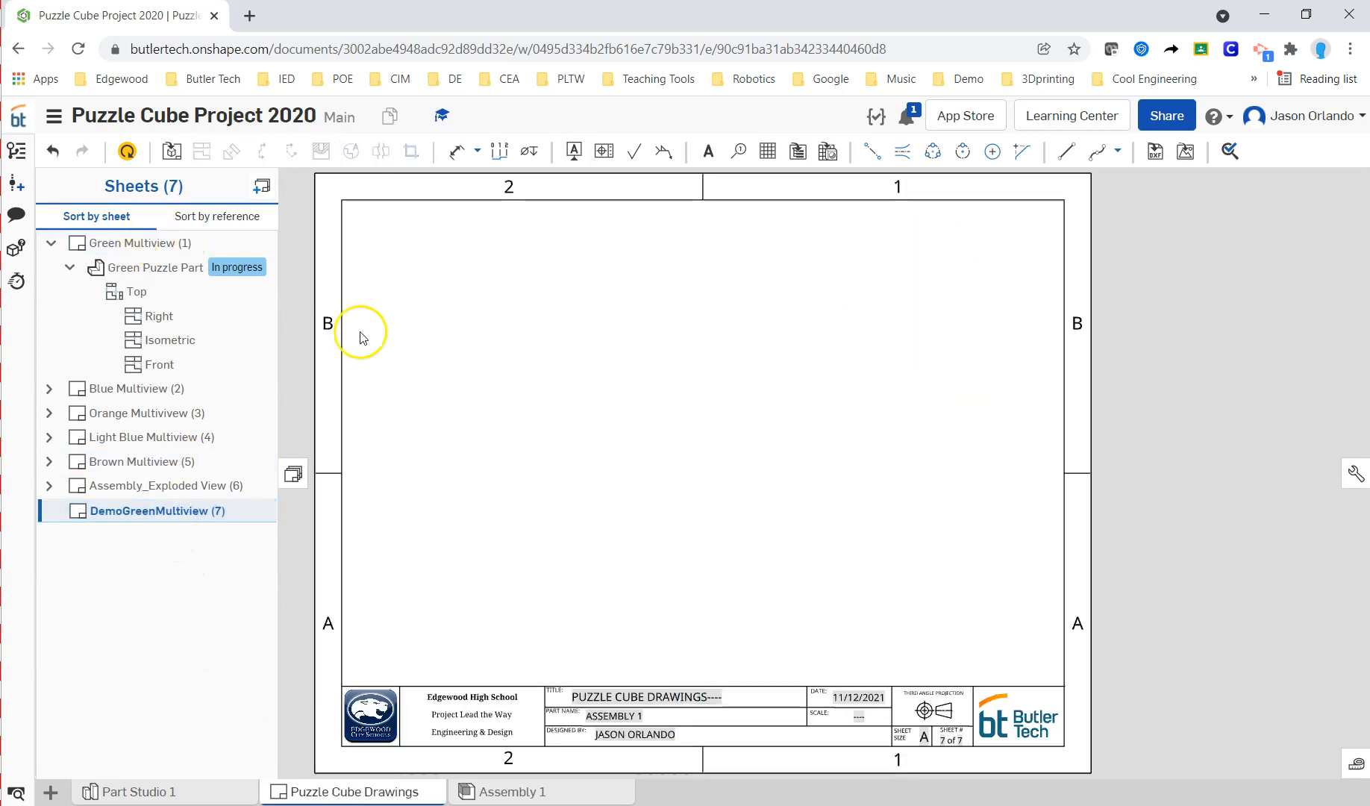
pyautogui.click(173, 152)
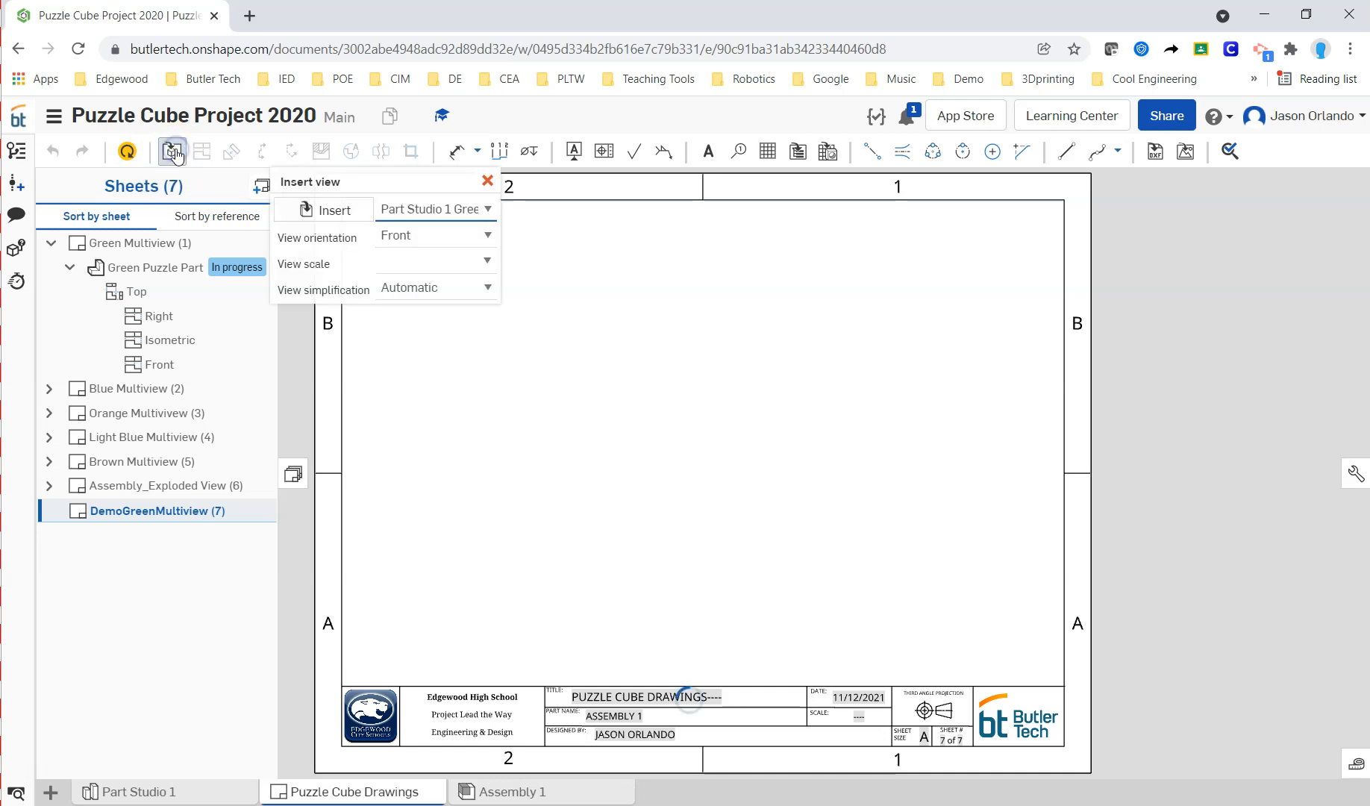
pyautogui.click(306, 210)
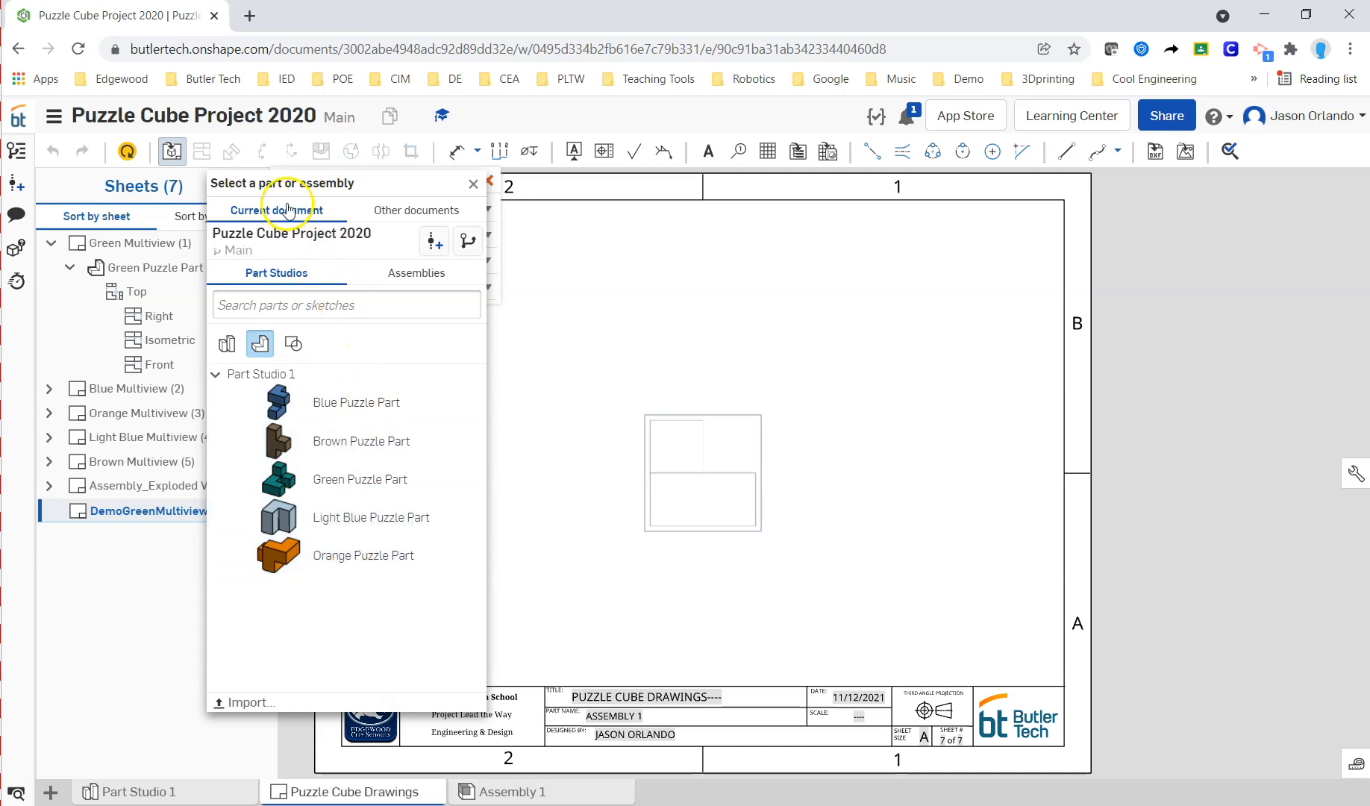
pyautogui.click(397, 212)
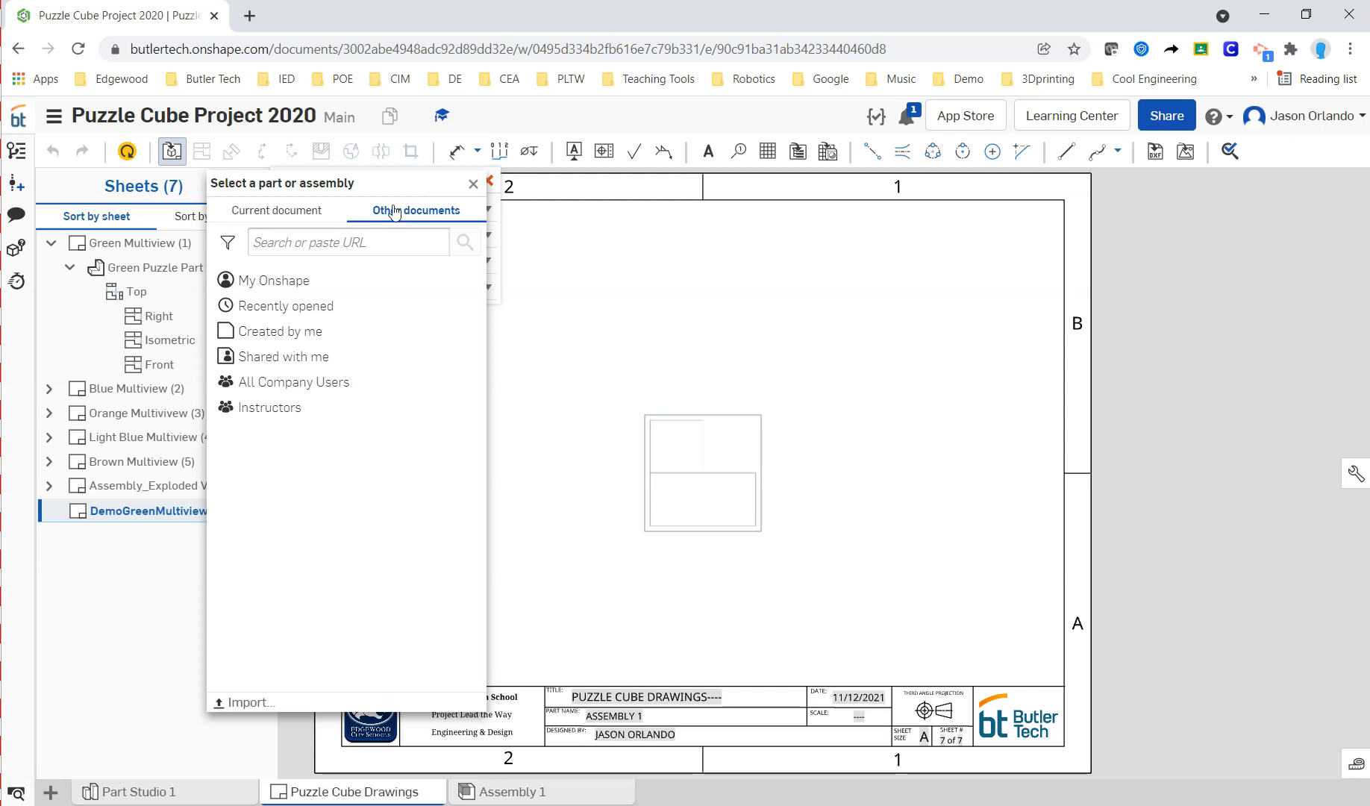
pyautogui.click(277, 210)
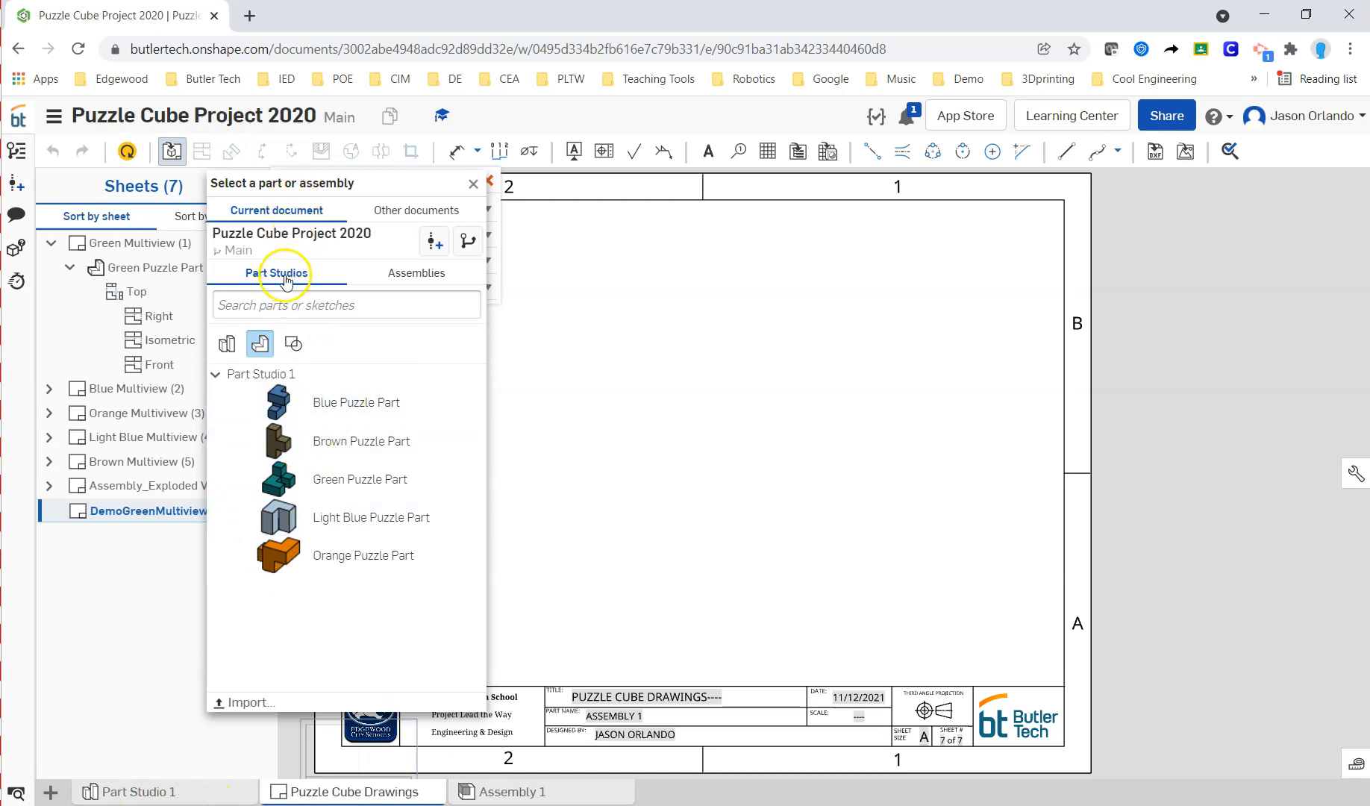
pyautogui.click(409, 273)
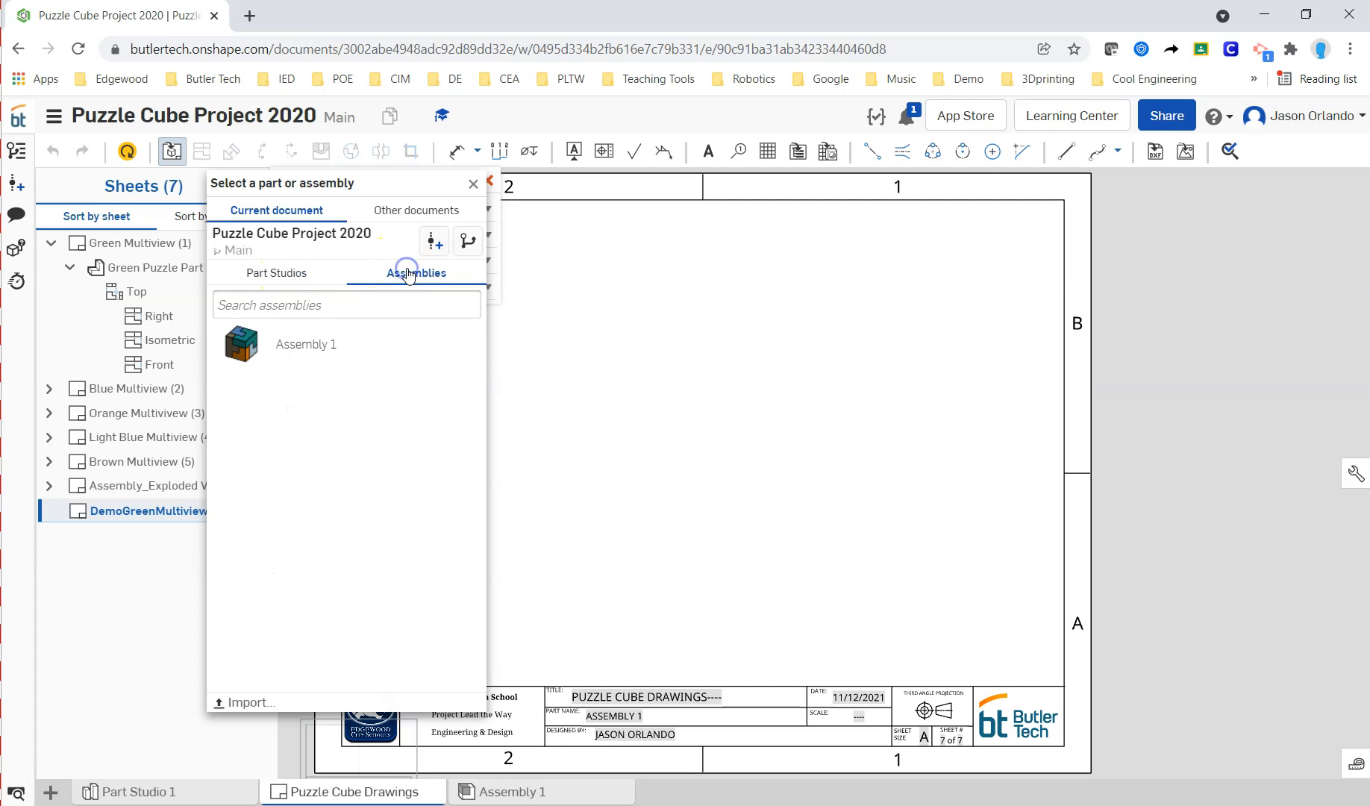
pyautogui.click(288, 281)
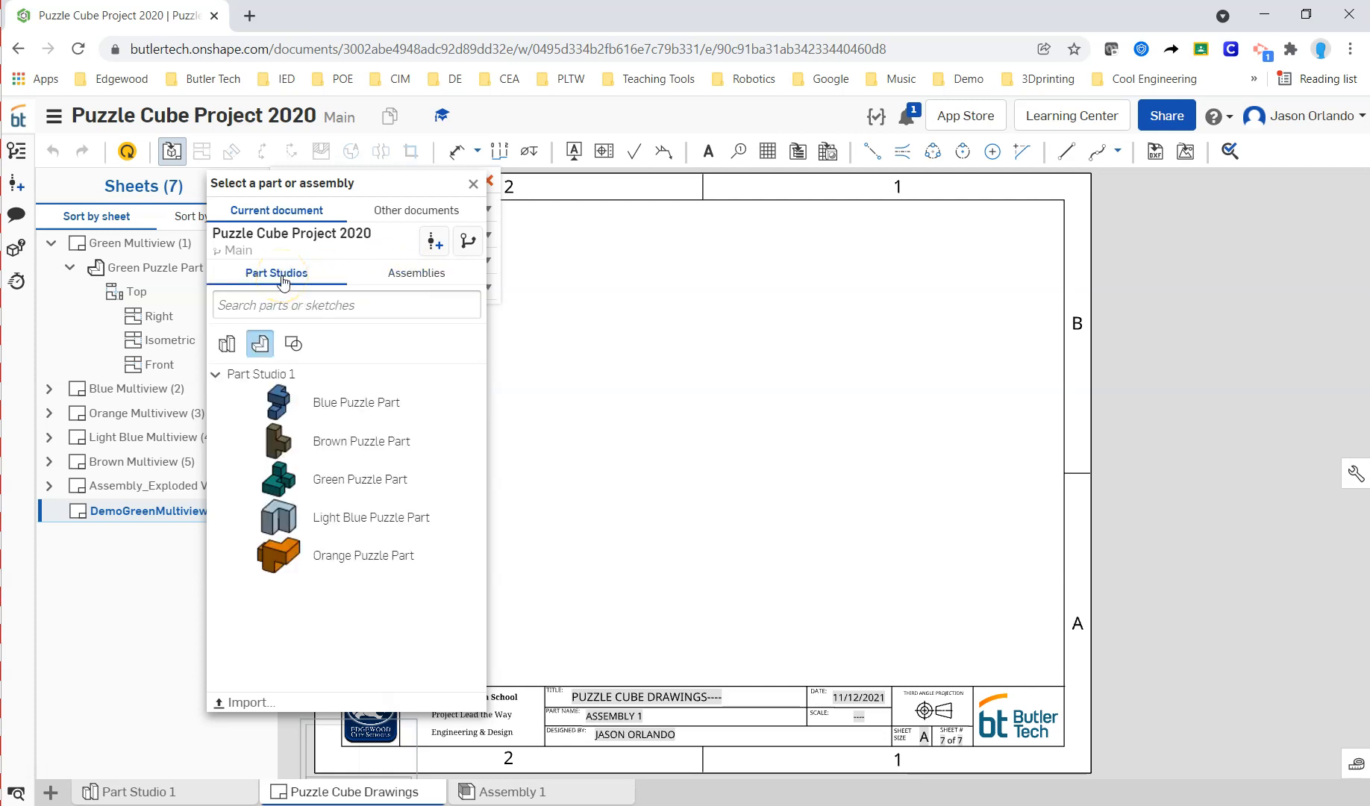
pyautogui.click(355, 479)
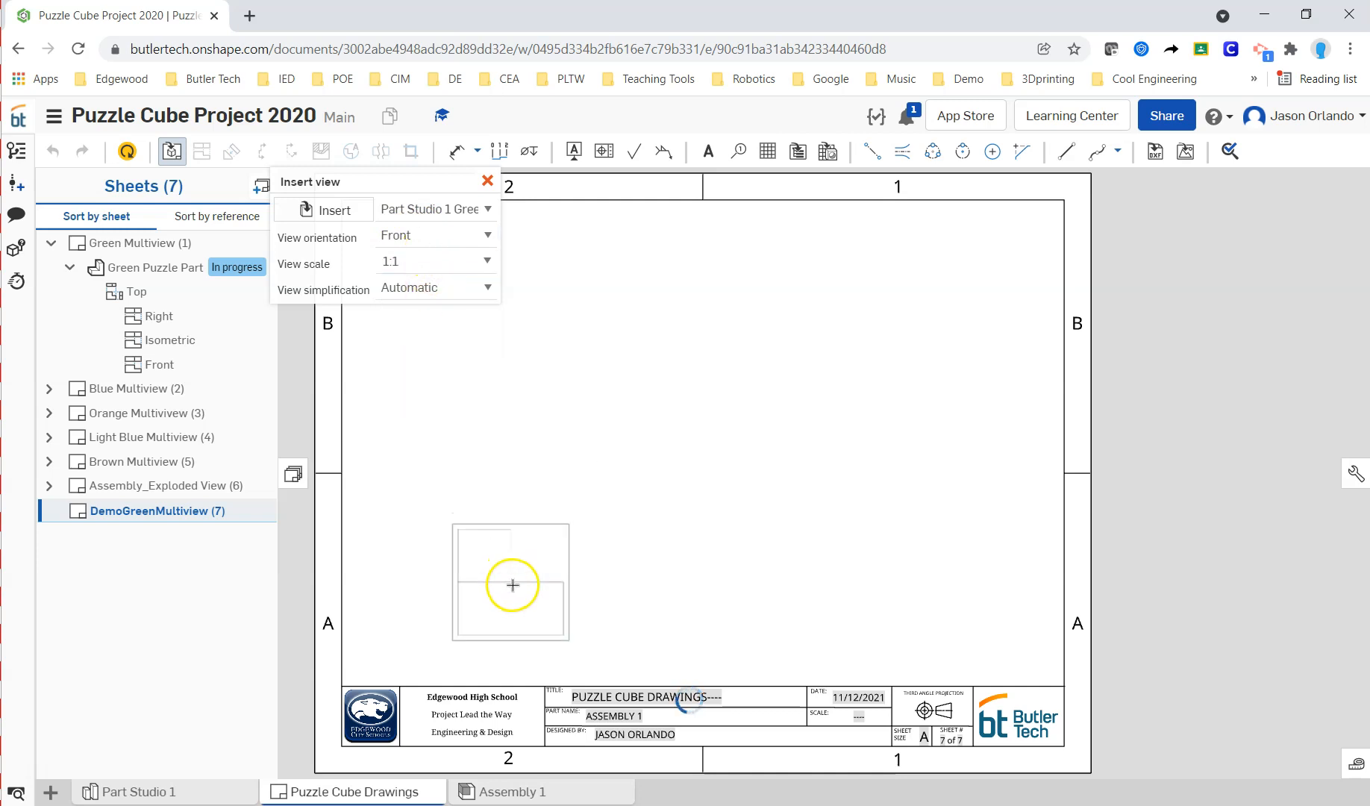
pyautogui.click(509, 574)
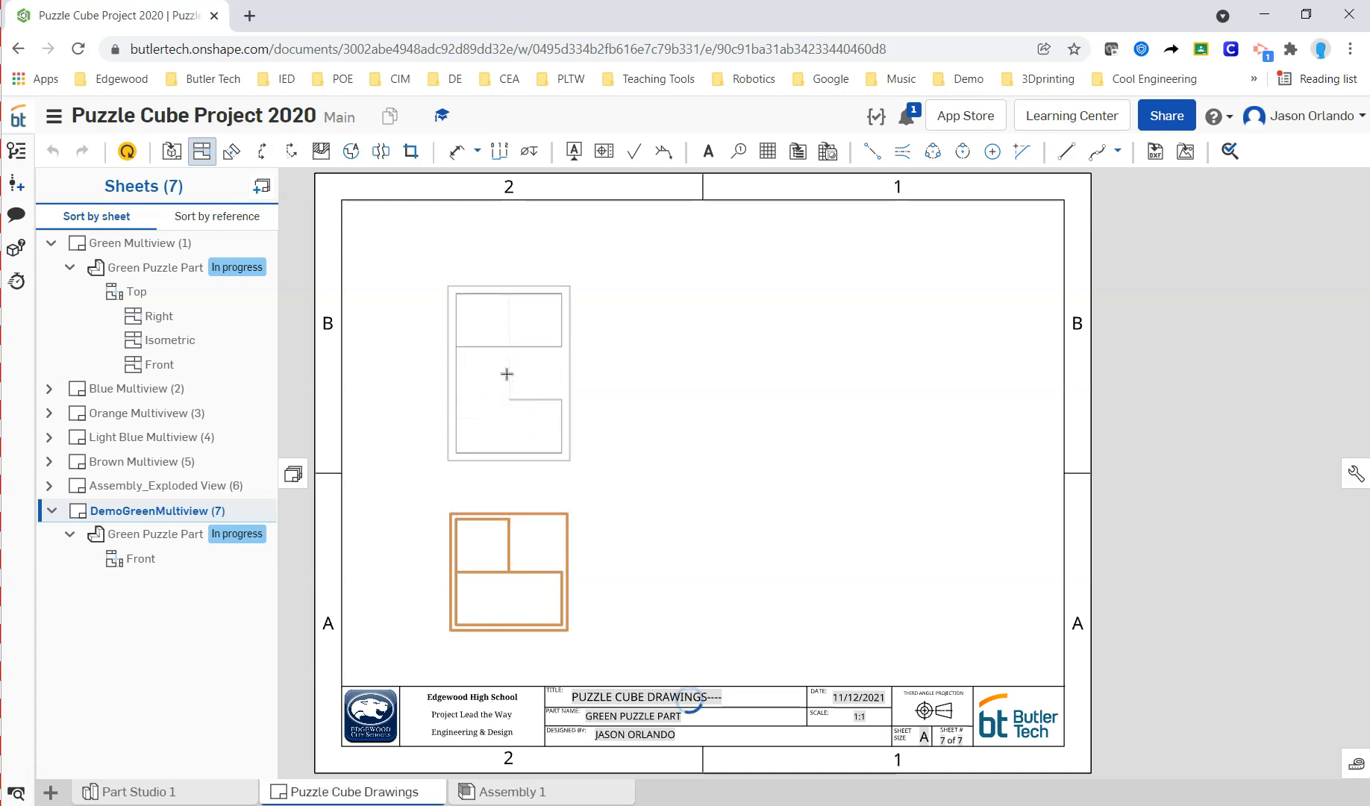
# Step: Place a projected view directly above the inserted Front view and end the projection
pyautogui.click(529, 379)
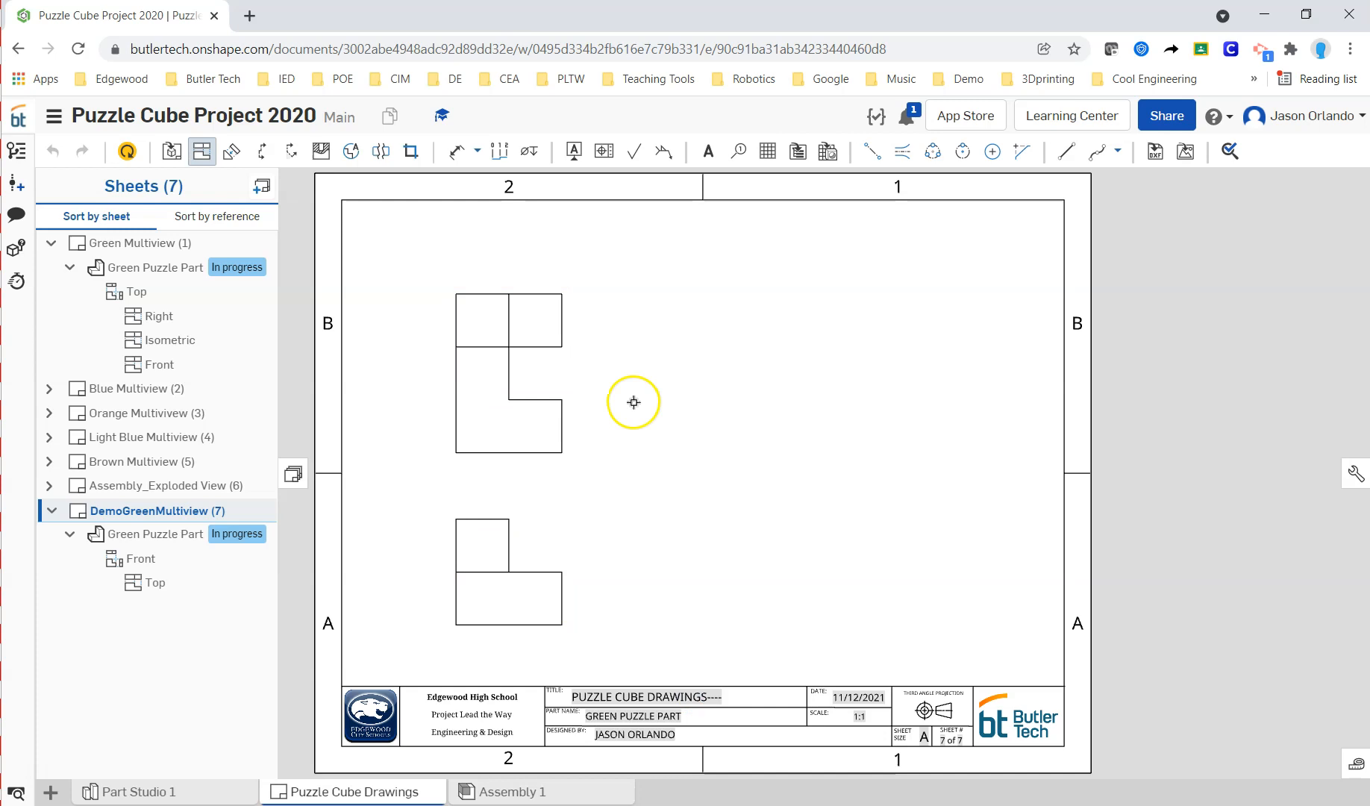
pyautogui.click(207, 155)
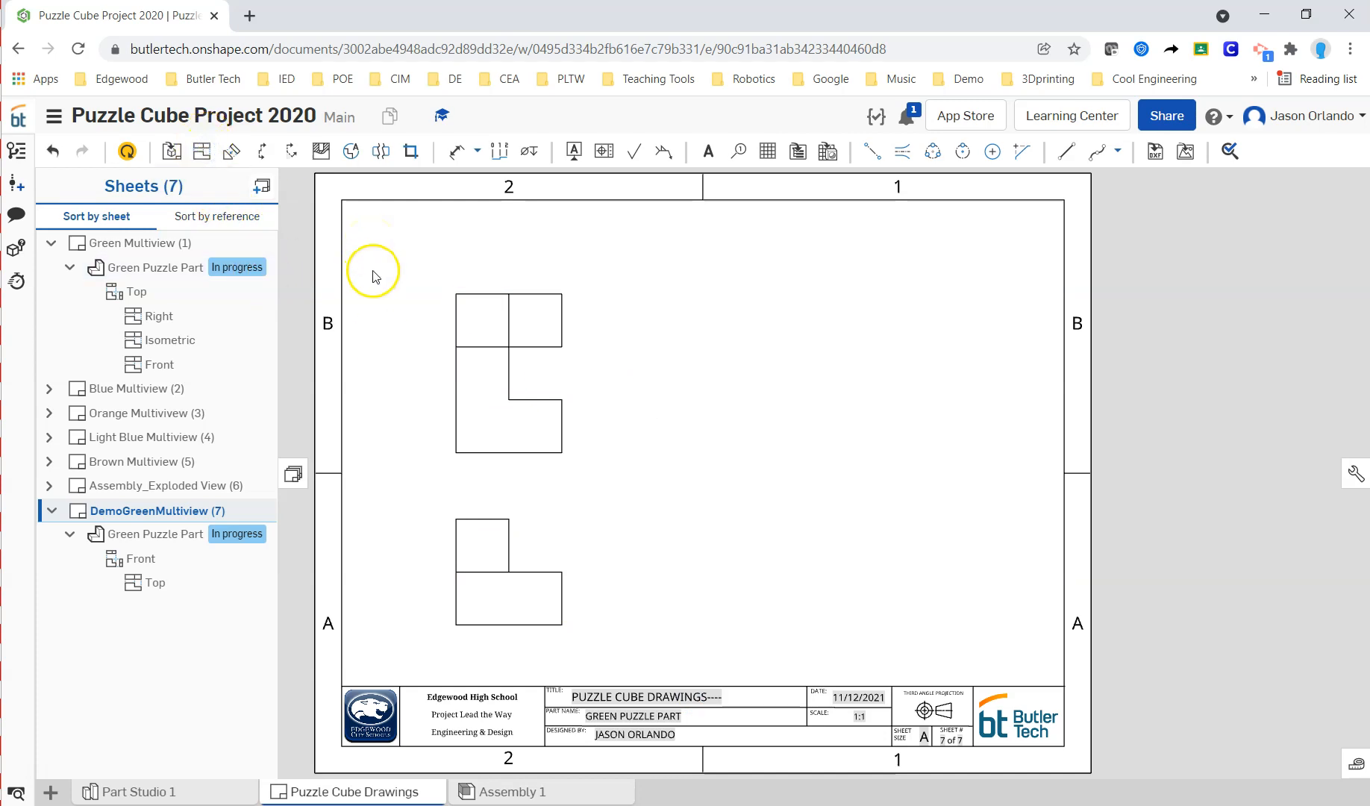
pyautogui.click(205, 153)
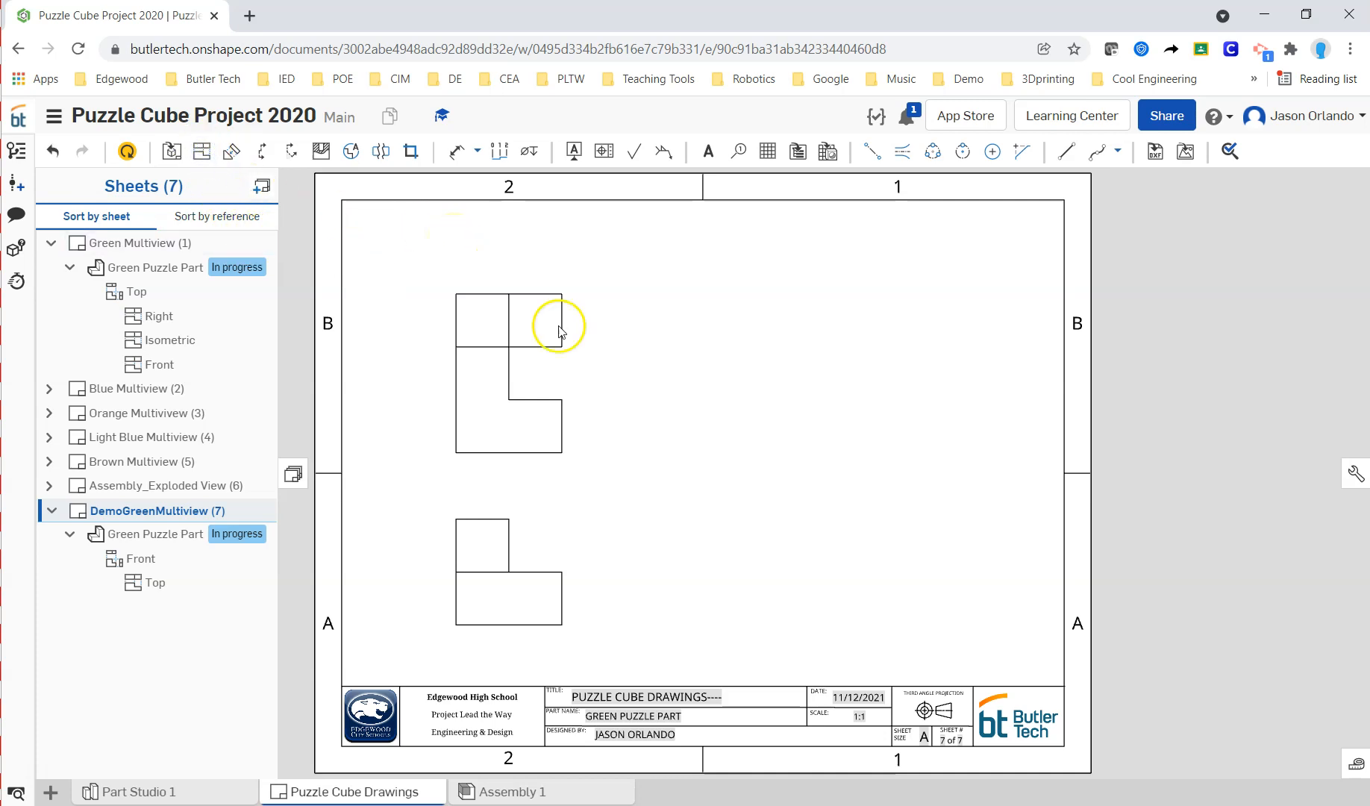
pyautogui.moveTo(629, 452); pyautogui.dragTo(646, 432, button='right')
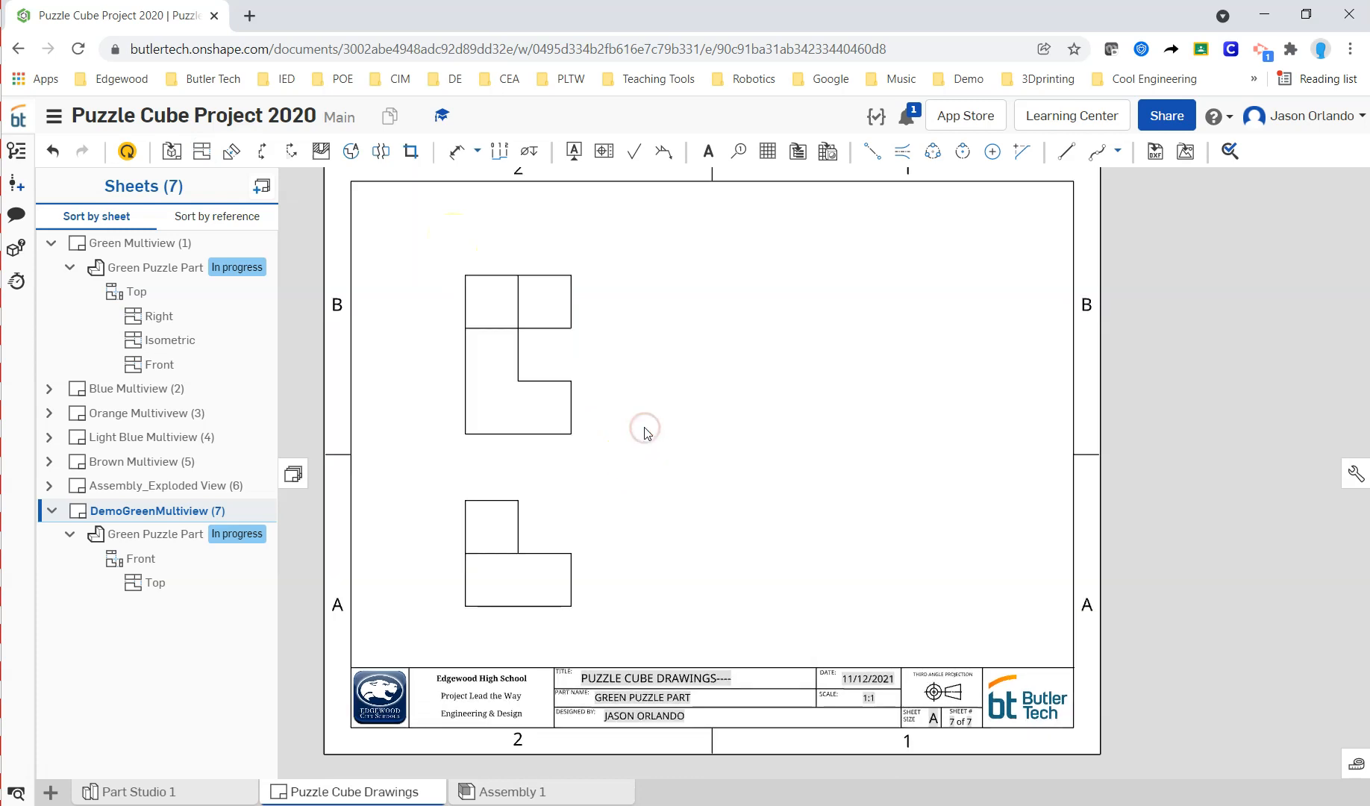
# Step: Change the base view's orientation to Top in its view properties, and shift the view up off the title block
pyautogui.click(512, 565)
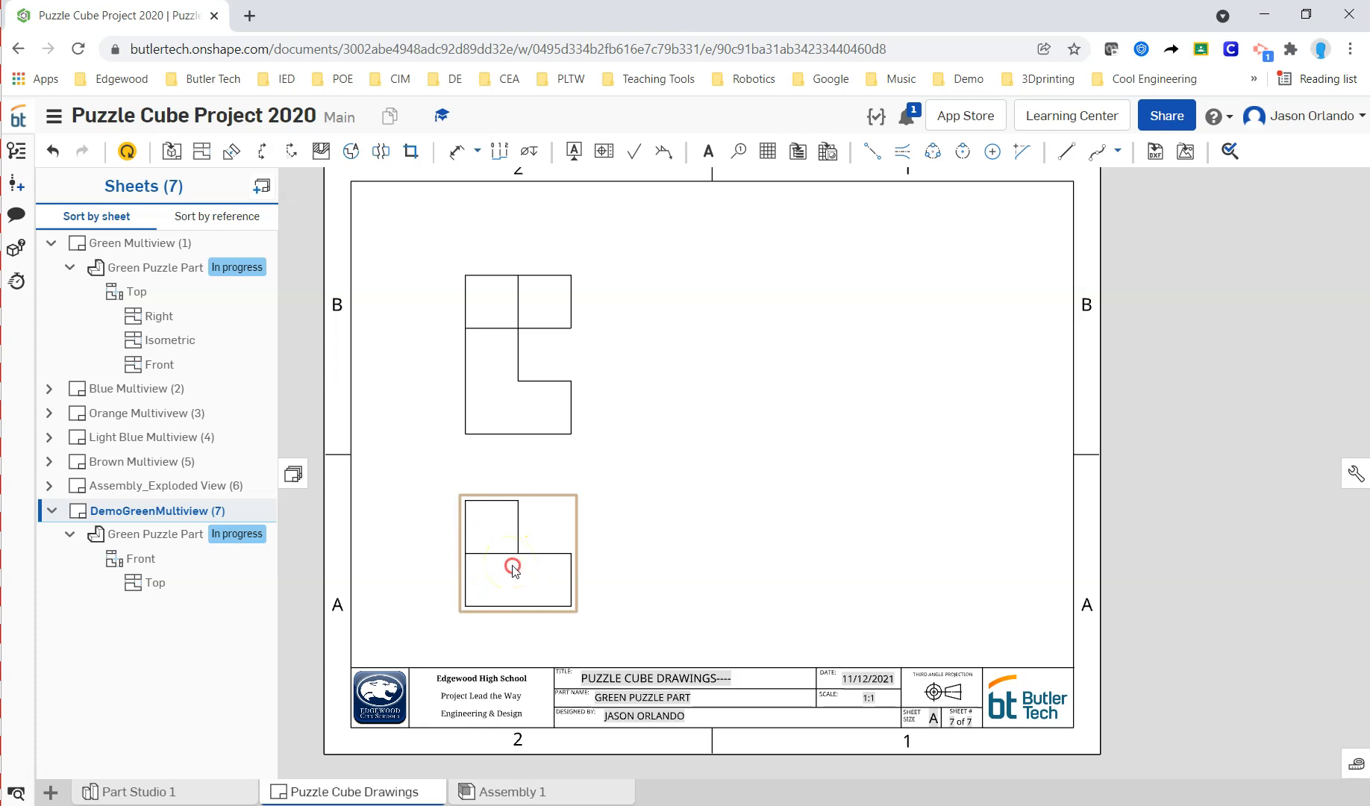
pyautogui.rightClick(512, 566)
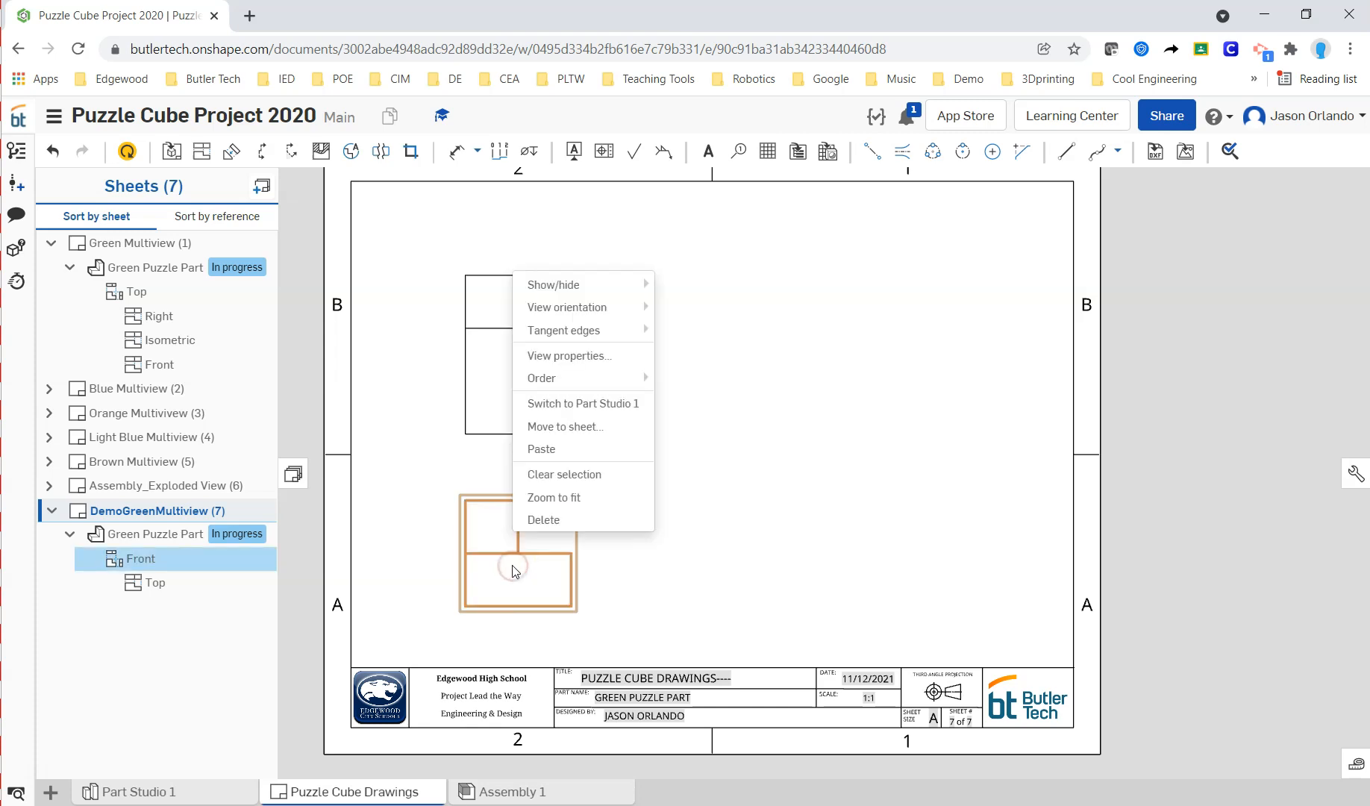
pyautogui.click(573, 361)
pyautogui.click(491, 335)
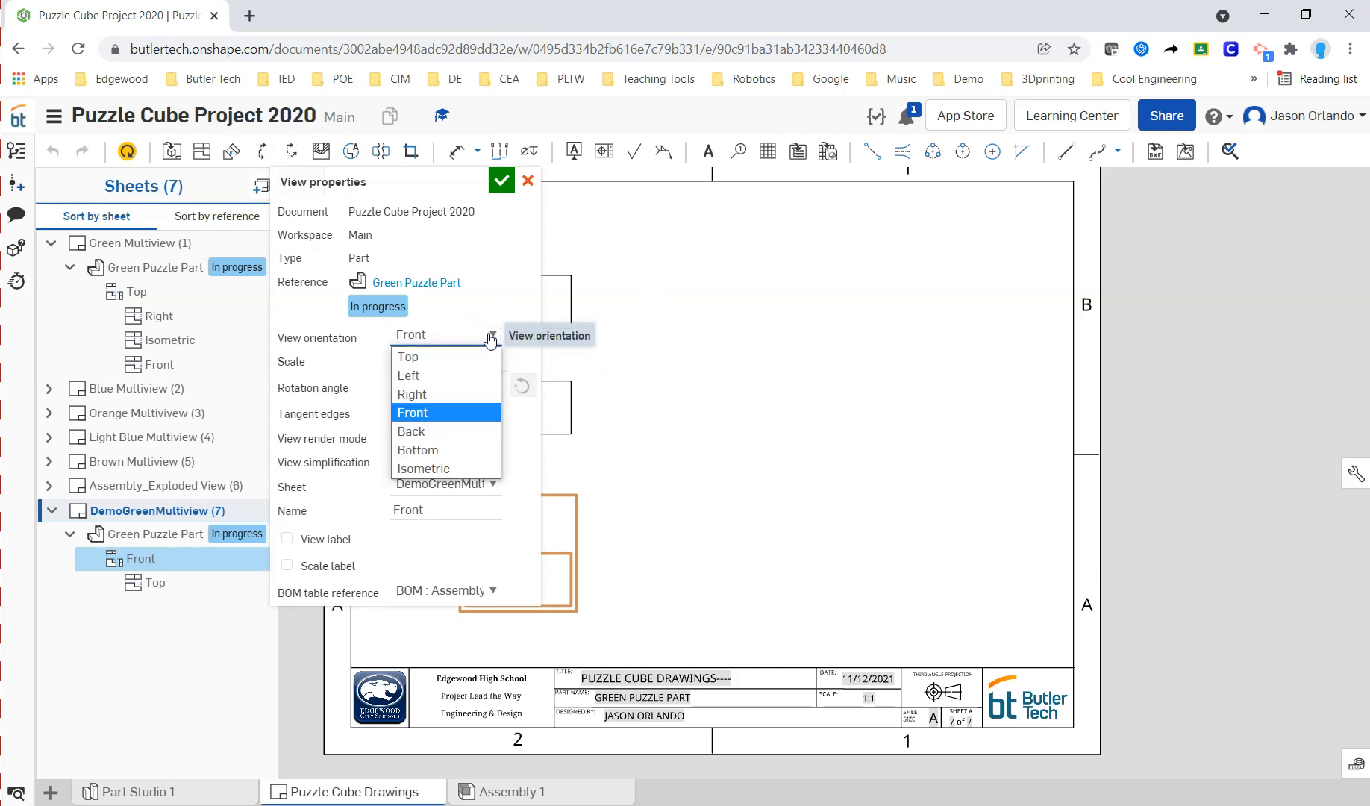
pyautogui.click(478, 357)
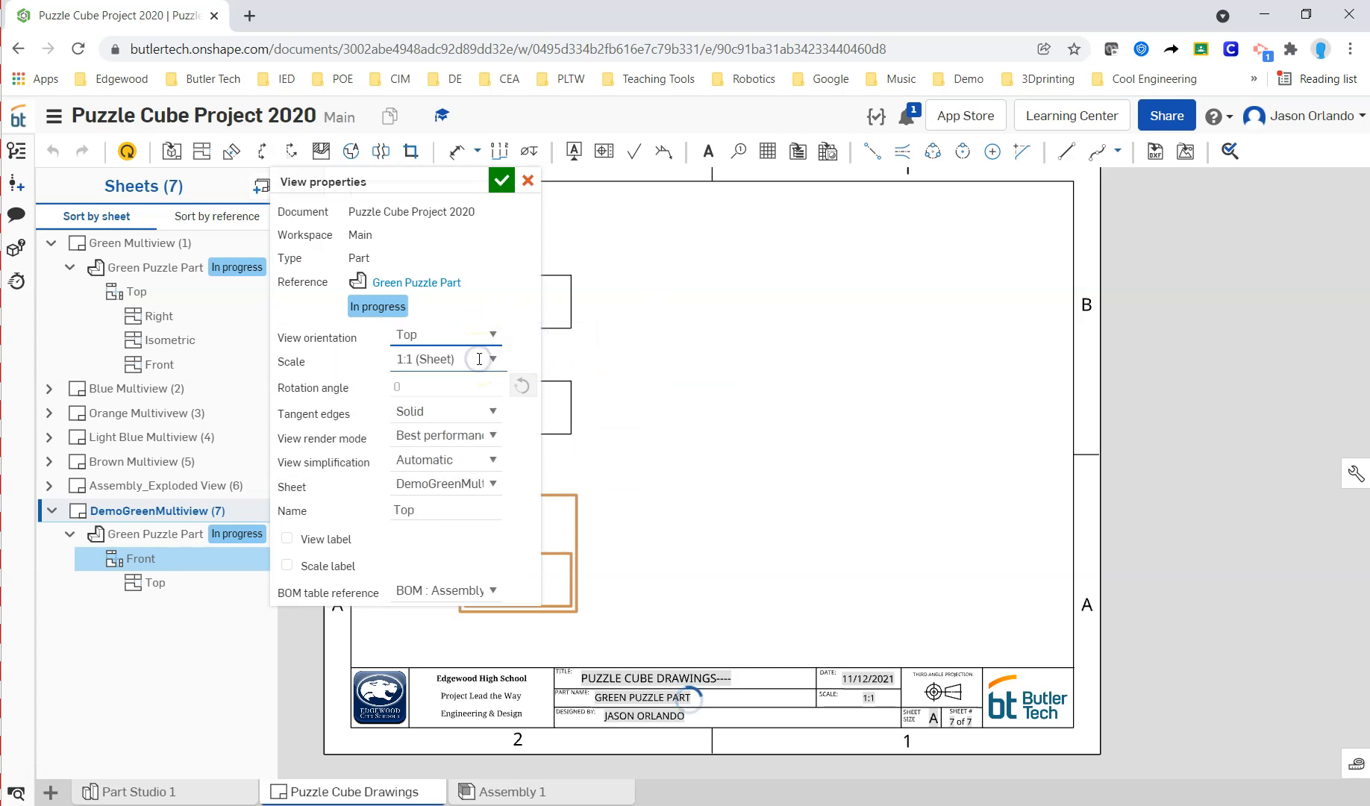
pyautogui.moveTo(415, 182); pyautogui.dragTo(292, 198)
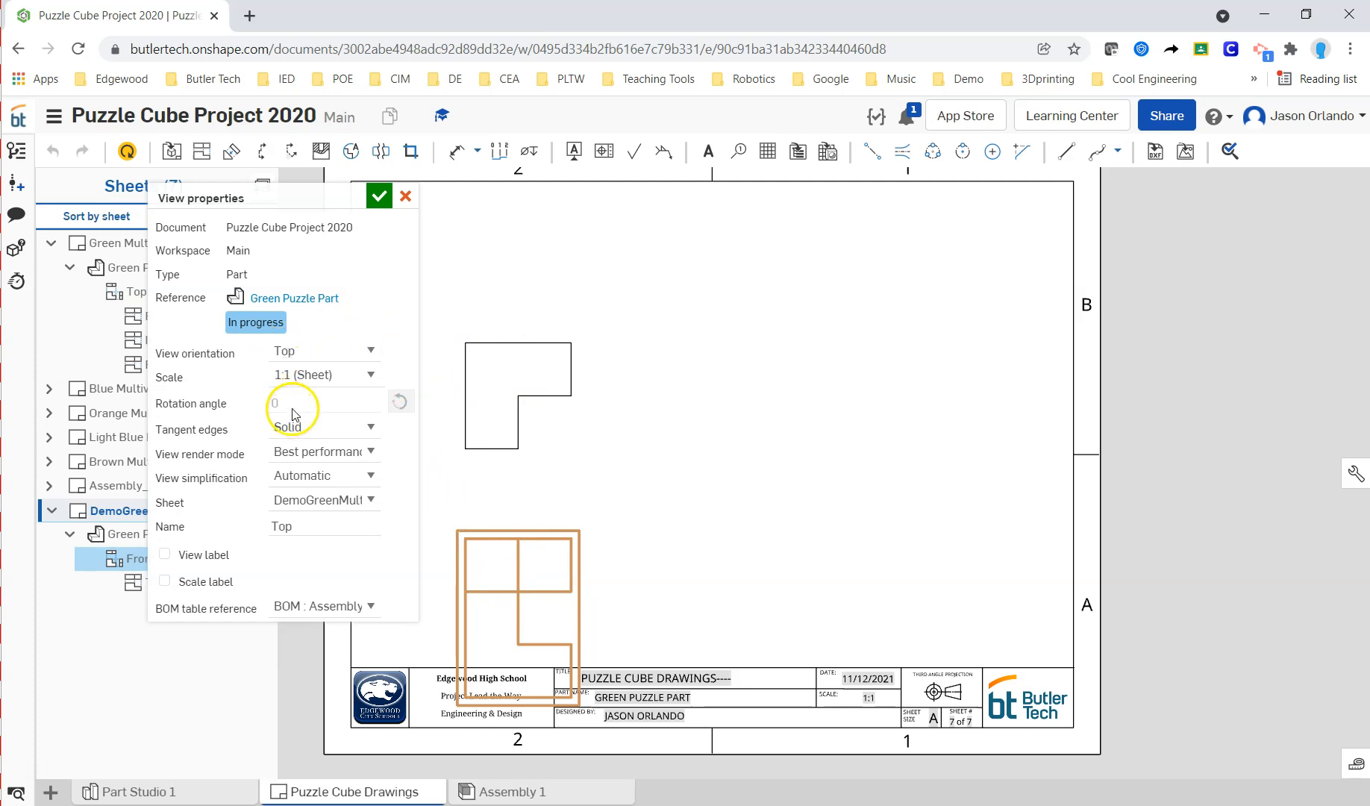
pyautogui.click(379, 197)
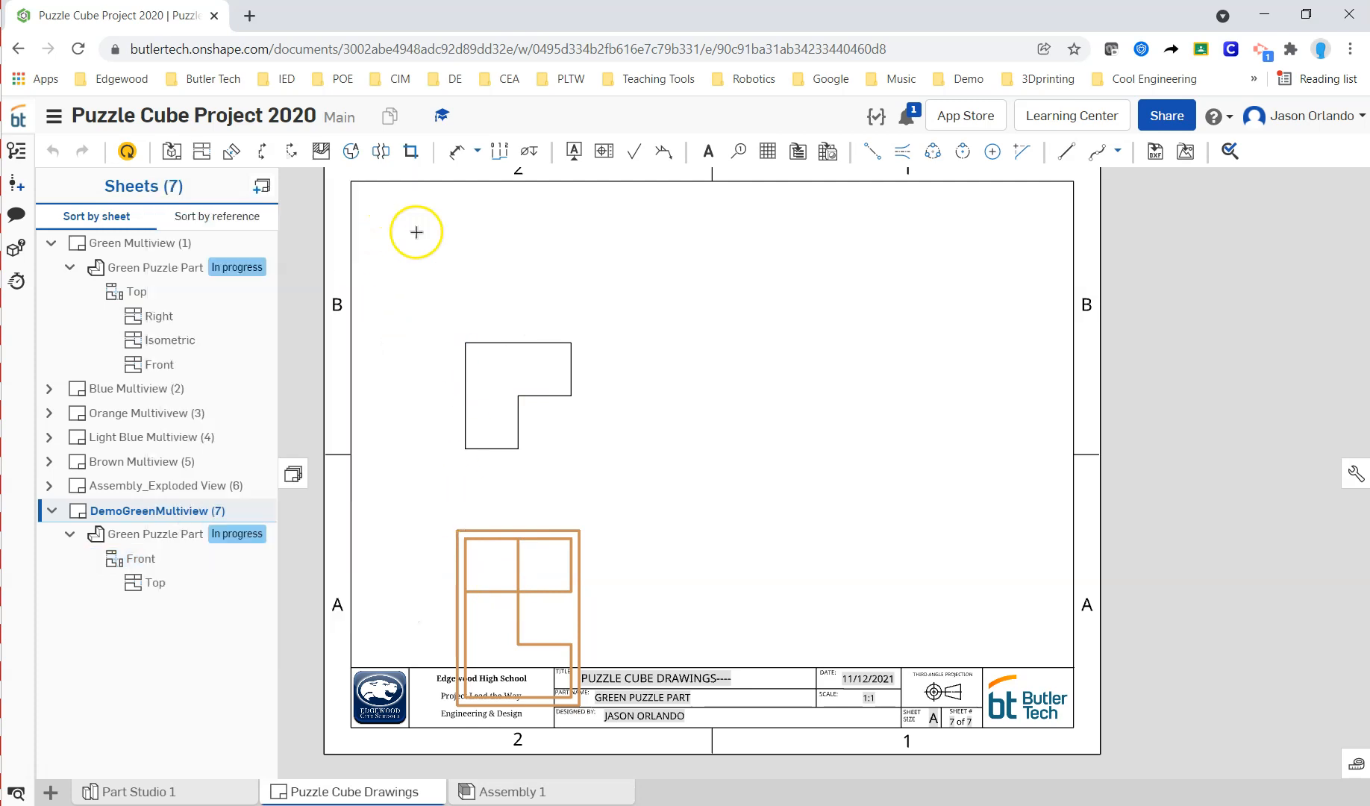
pyautogui.click(548, 522)
pyautogui.moveTo(547, 522); pyautogui.dragTo(547, 503)
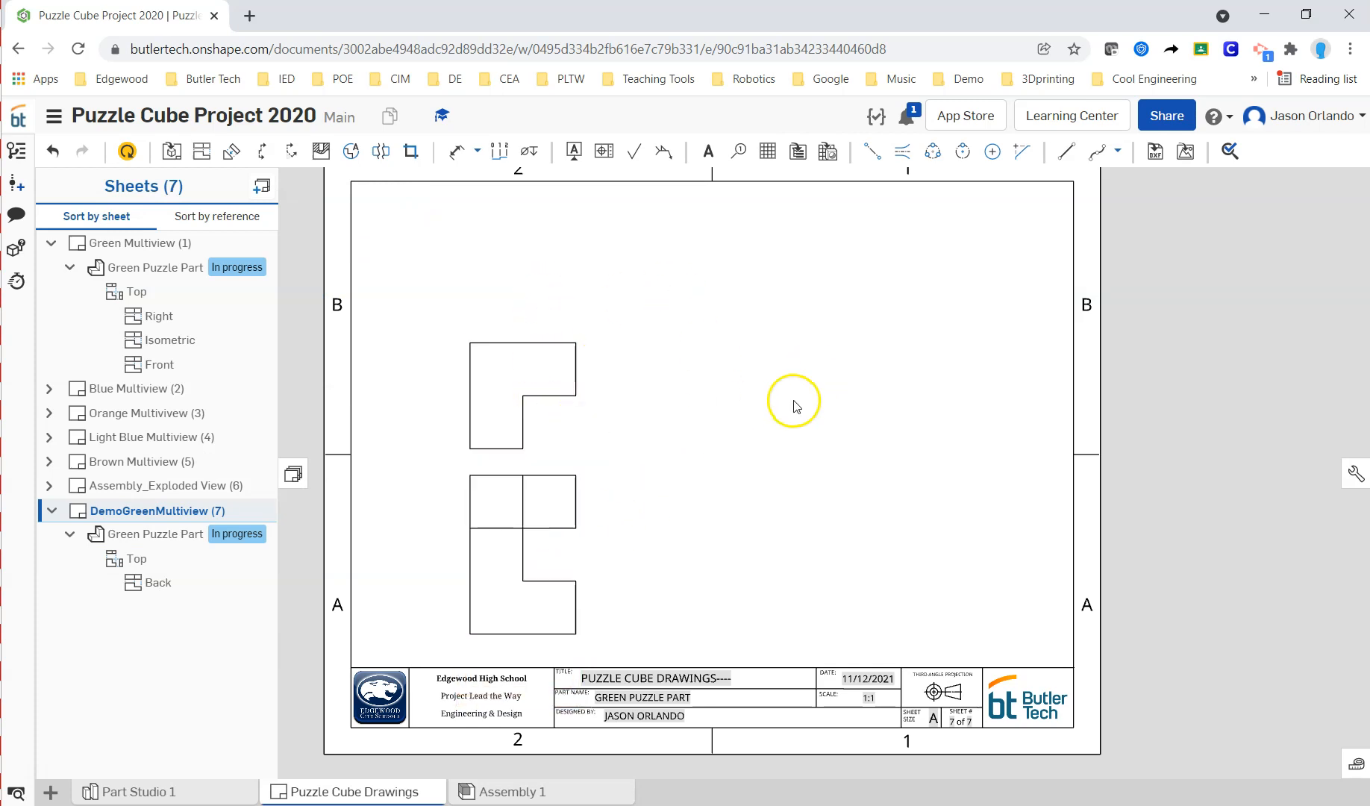
# Step: Delete the projected L-shaped view above the base view, and move the base view slightly higher on the sheet
pyautogui.click(559, 370)
pyautogui.press('Delete')
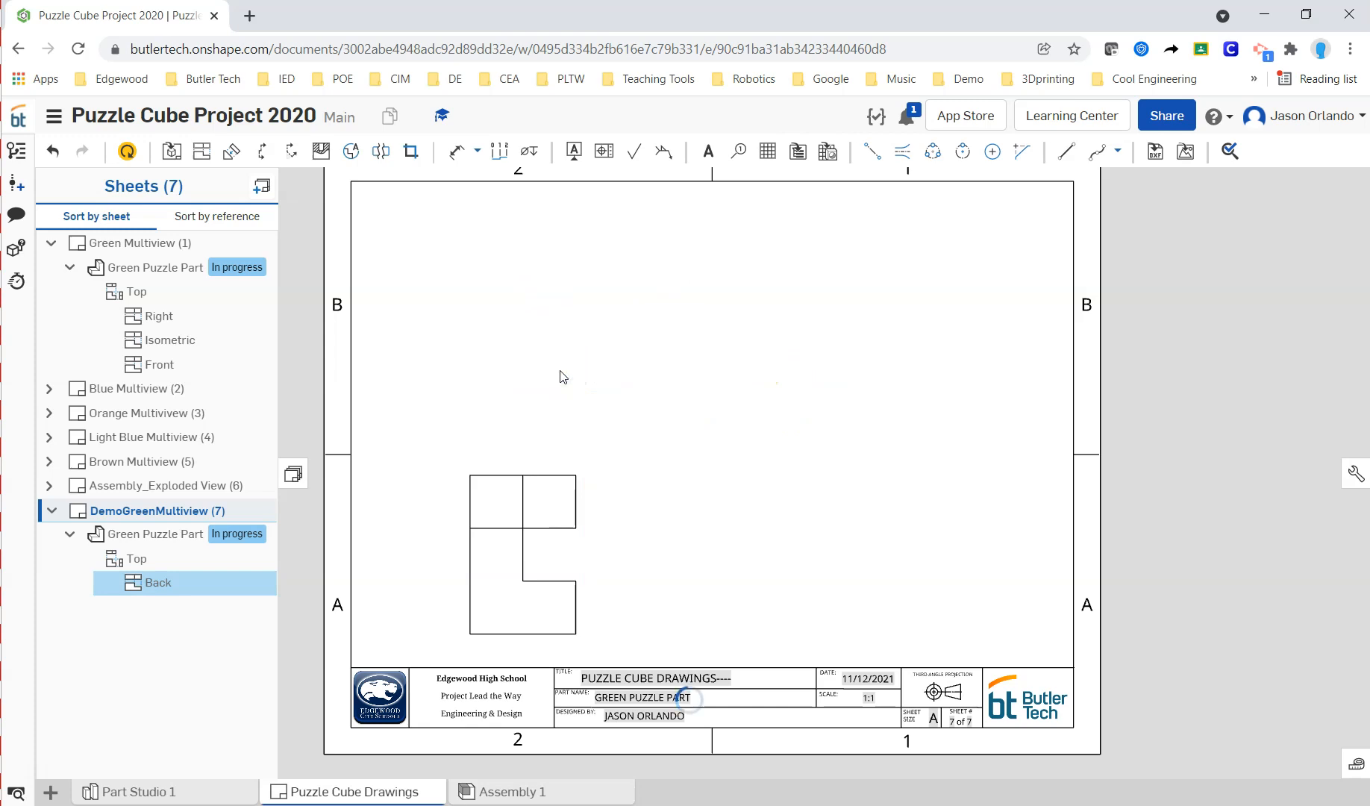
pyautogui.moveTo(554, 489); pyautogui.dragTo(571, 443)
pyautogui.click(524, 491)
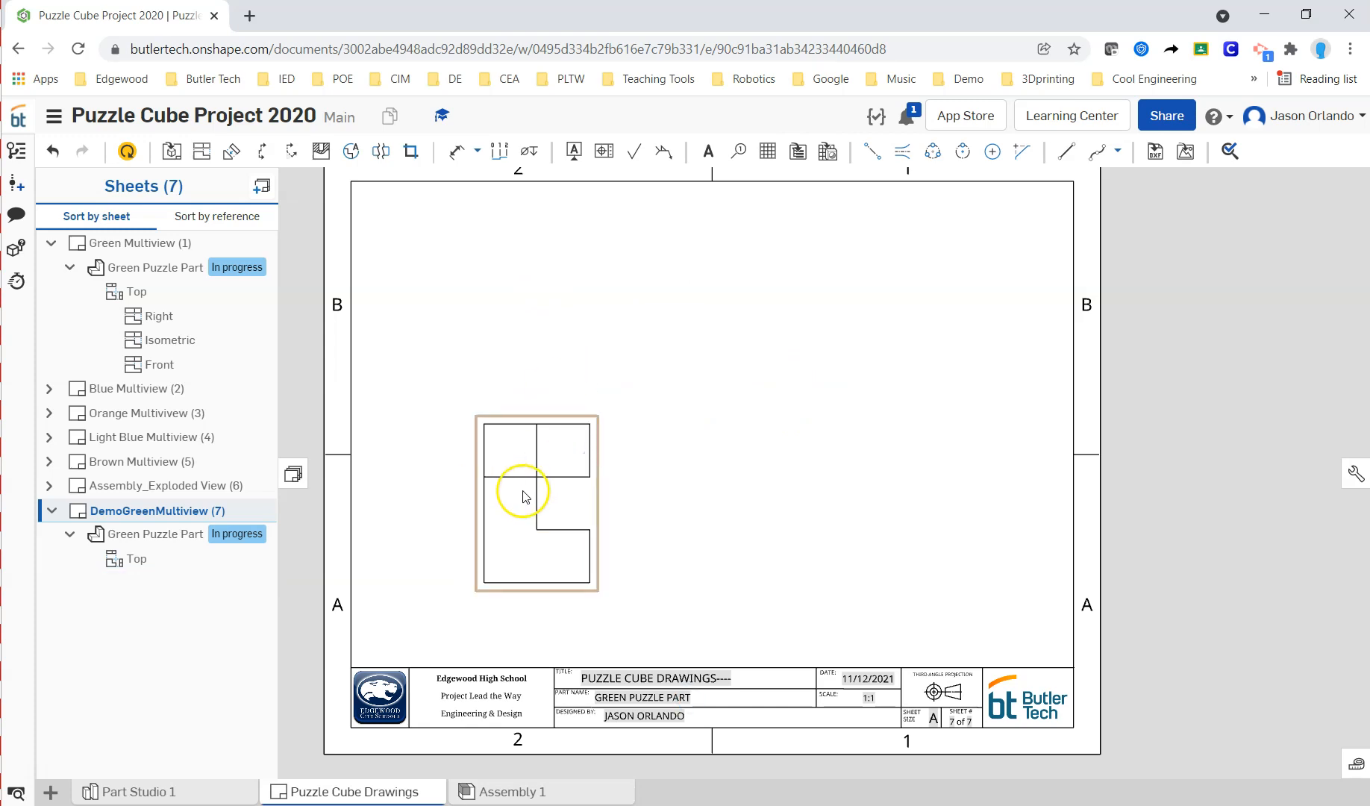
# Step: Rotate the base view 90 degrees counterclockwise so its U opening faces upward, and reposition it in the sheet's lower-left area
pyautogui.rightClick(579, 452)
pyautogui.click(623, 494)
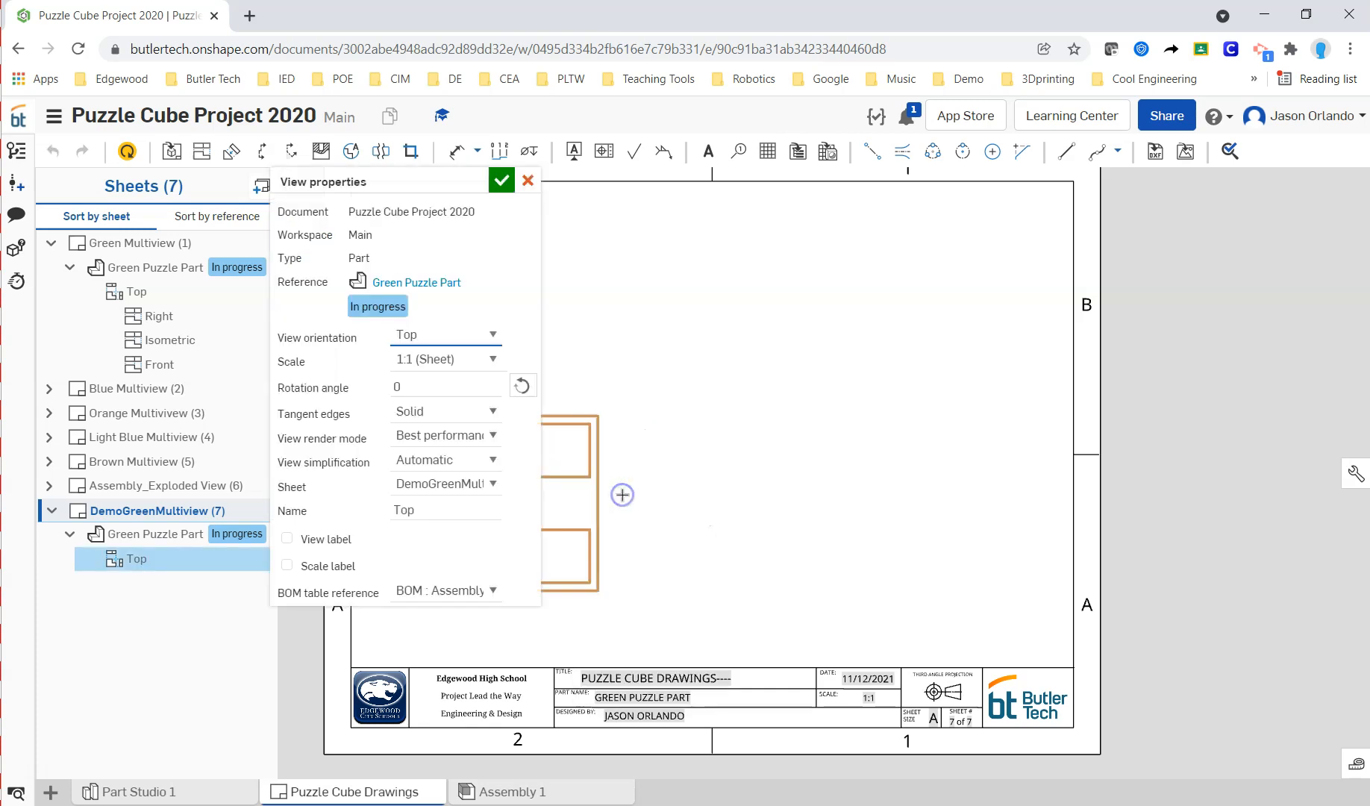
pyautogui.click(410, 390)
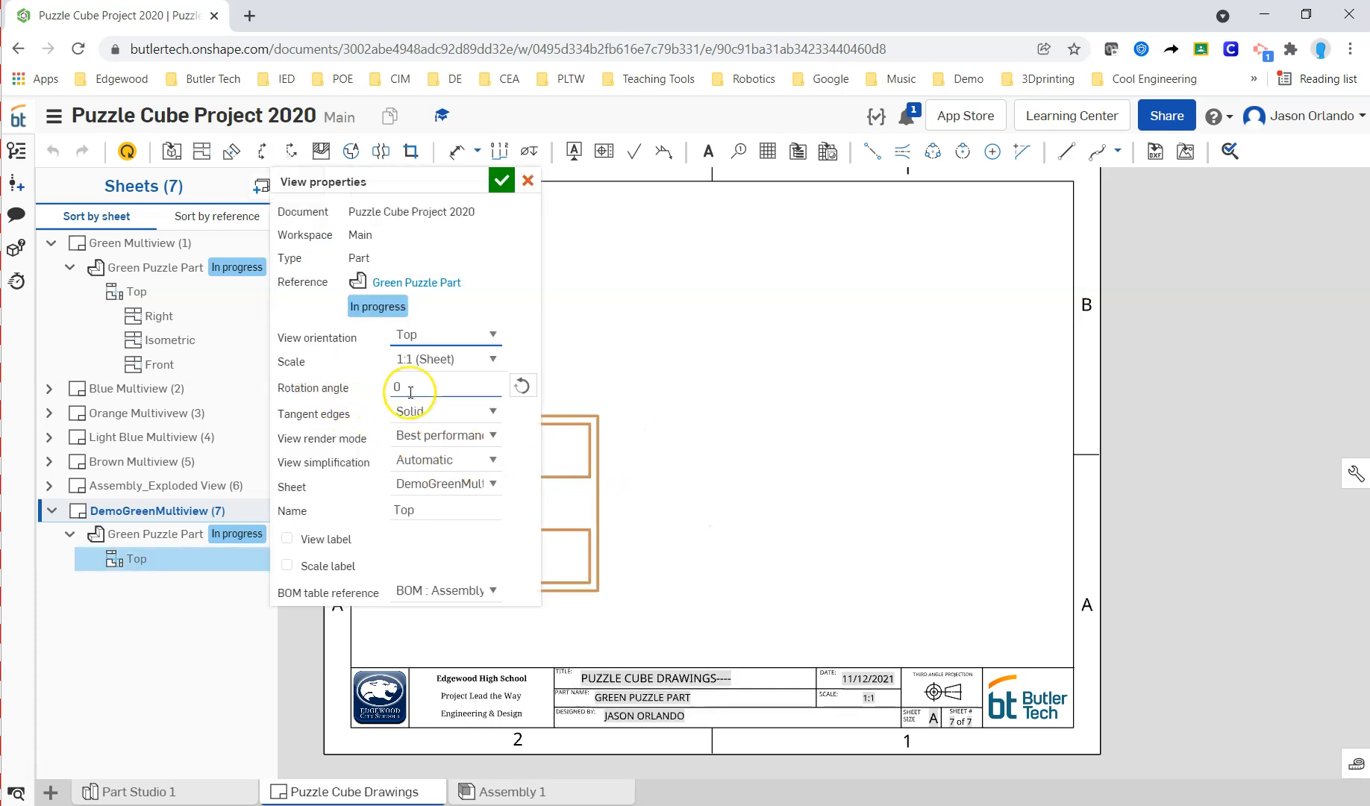
pyautogui.moveTo(388, 182); pyautogui.dragTo(298, 184)
pyautogui.click(336, 391)
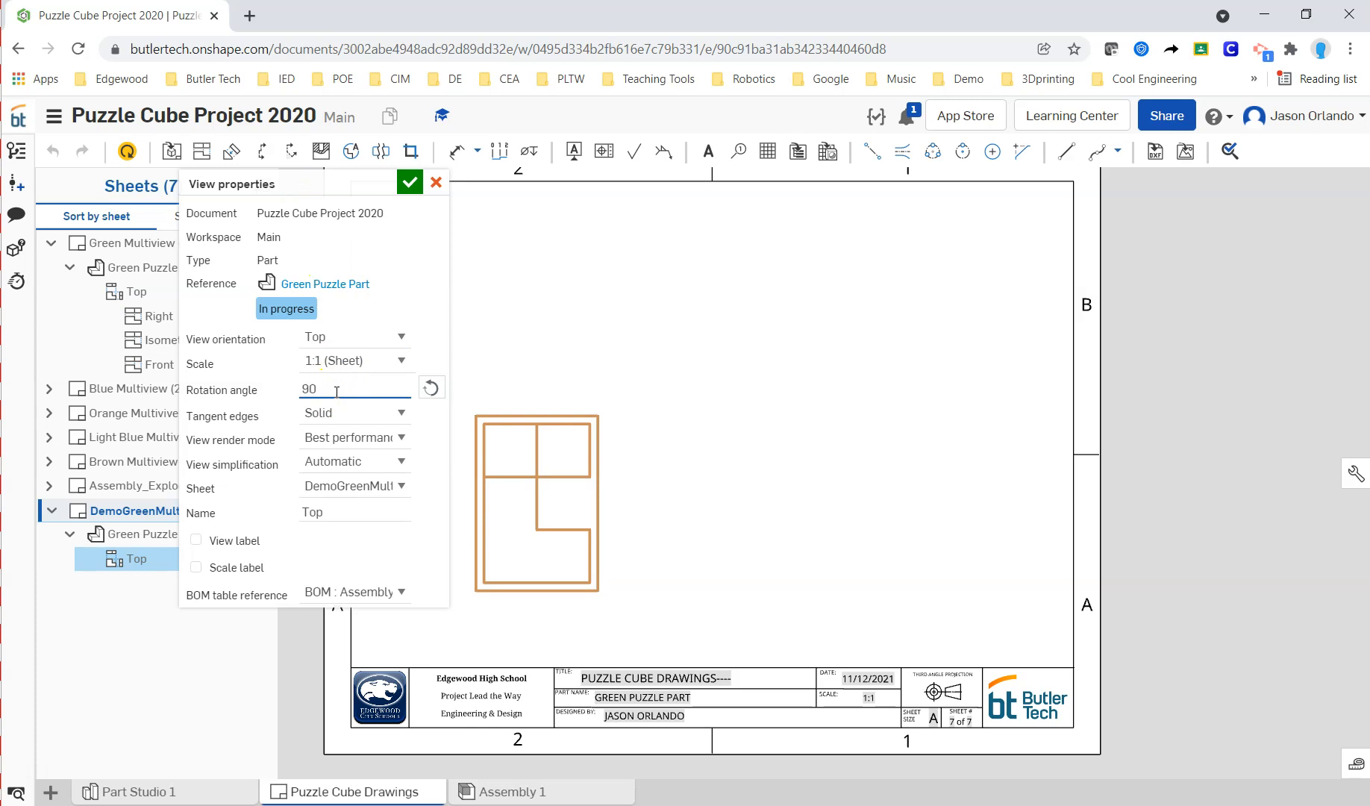
pyautogui.click(432, 390)
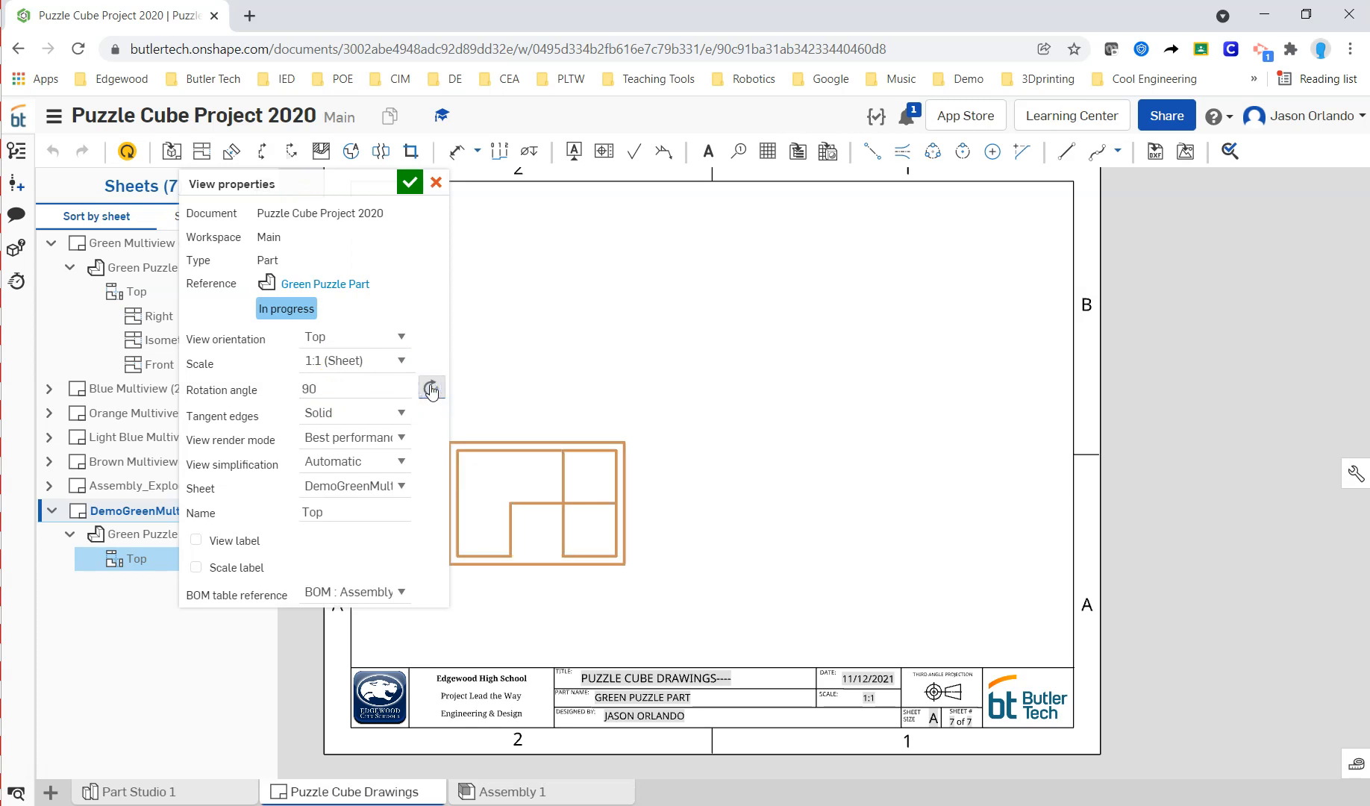
pyautogui.click(431, 388)
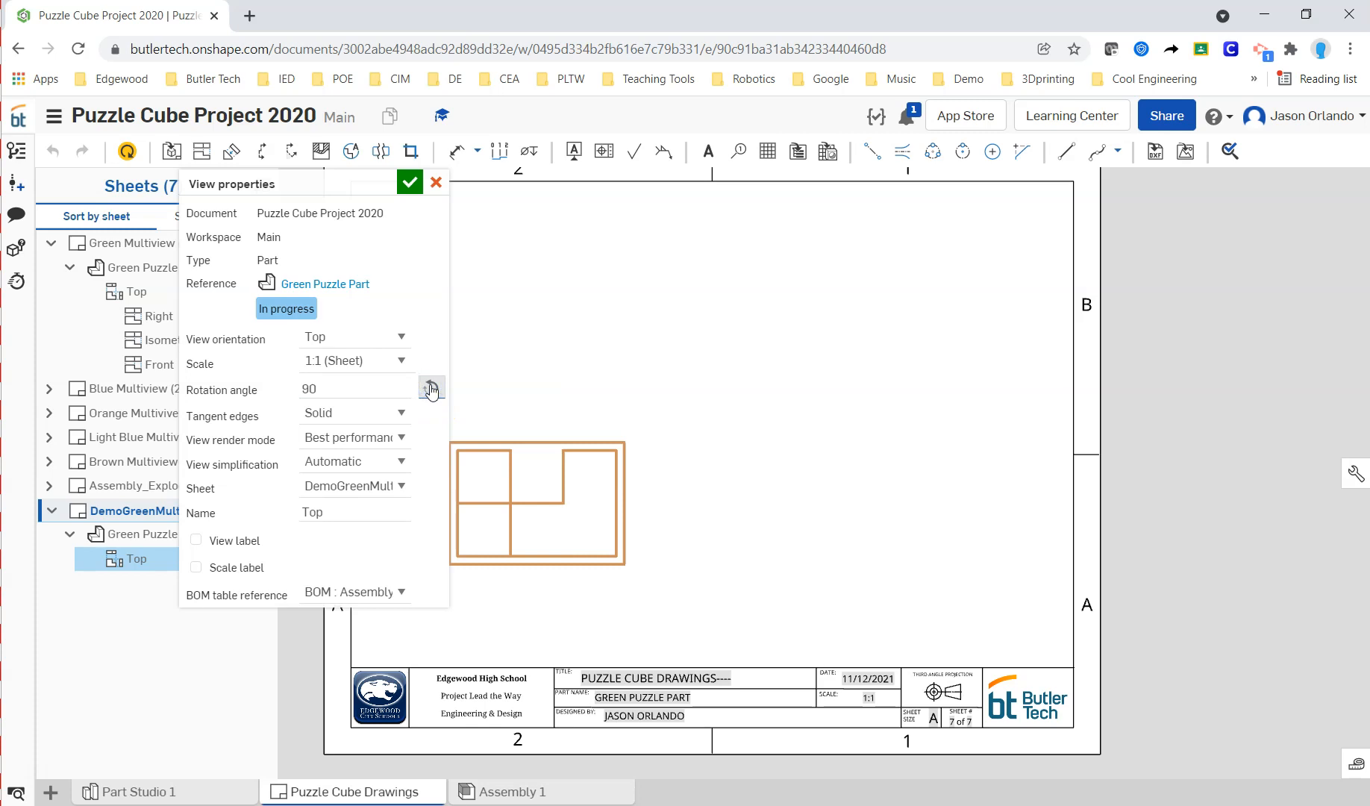
pyautogui.click(410, 182)
pyautogui.moveTo(574, 531); pyautogui.dragTo(588, 552)
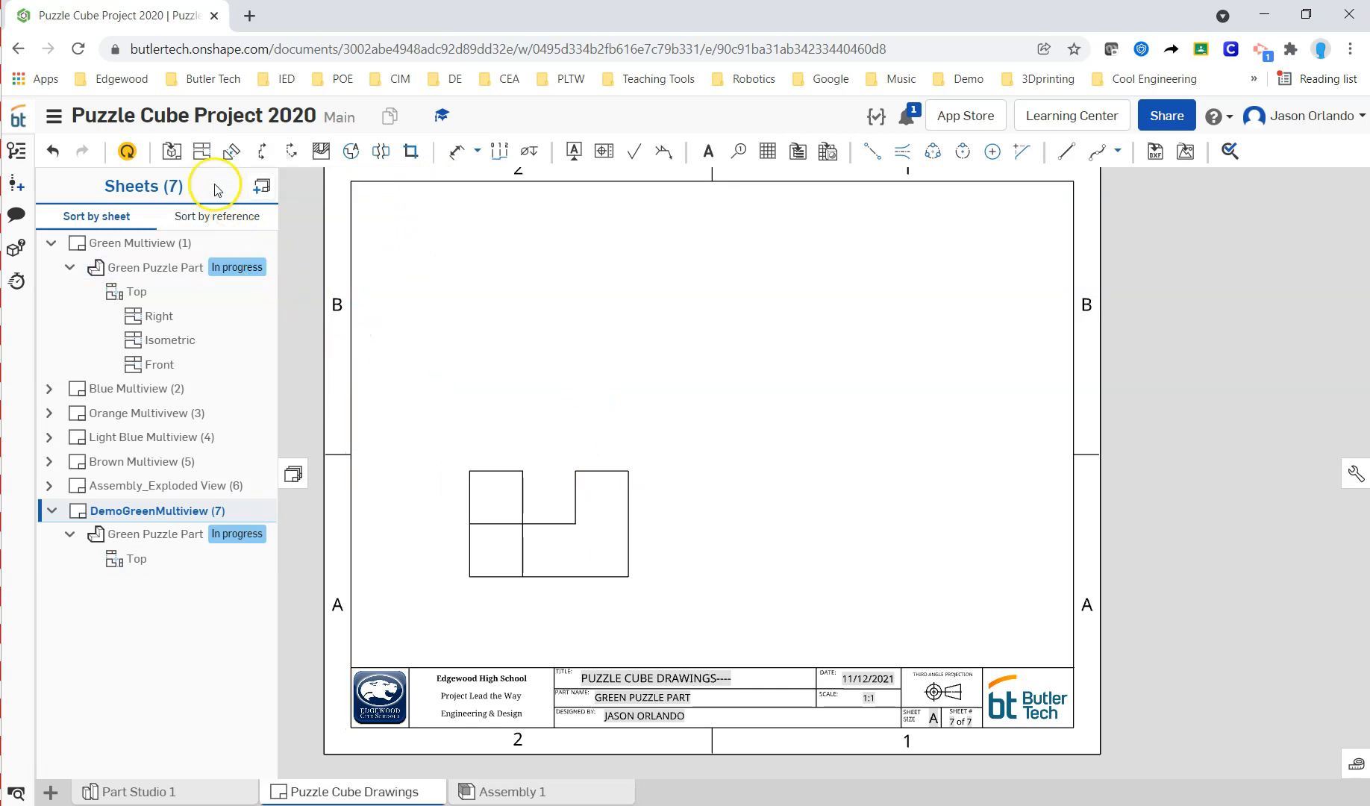
# Step: Project two views from the base view, one directly above it and one to its right
pyautogui.click(203, 152)
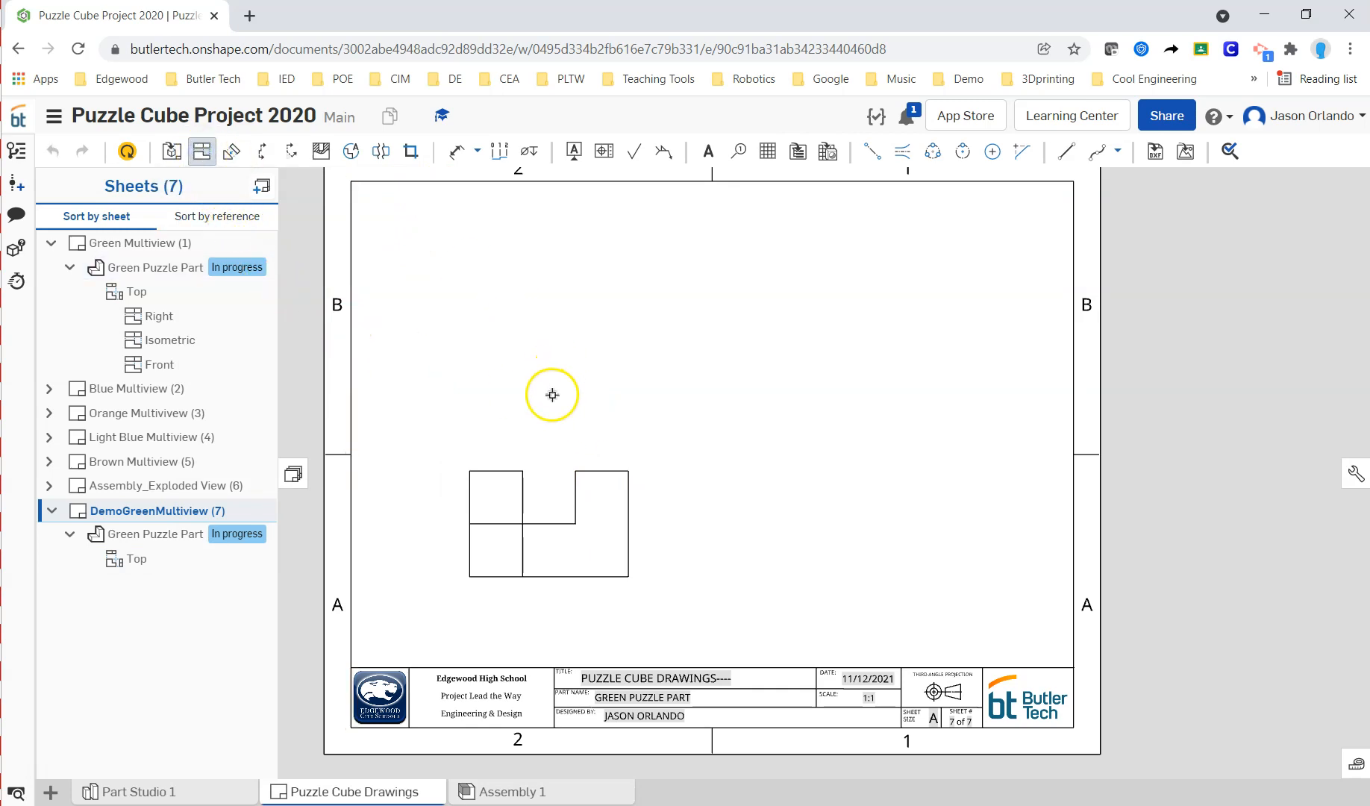
pyautogui.click(615, 506)
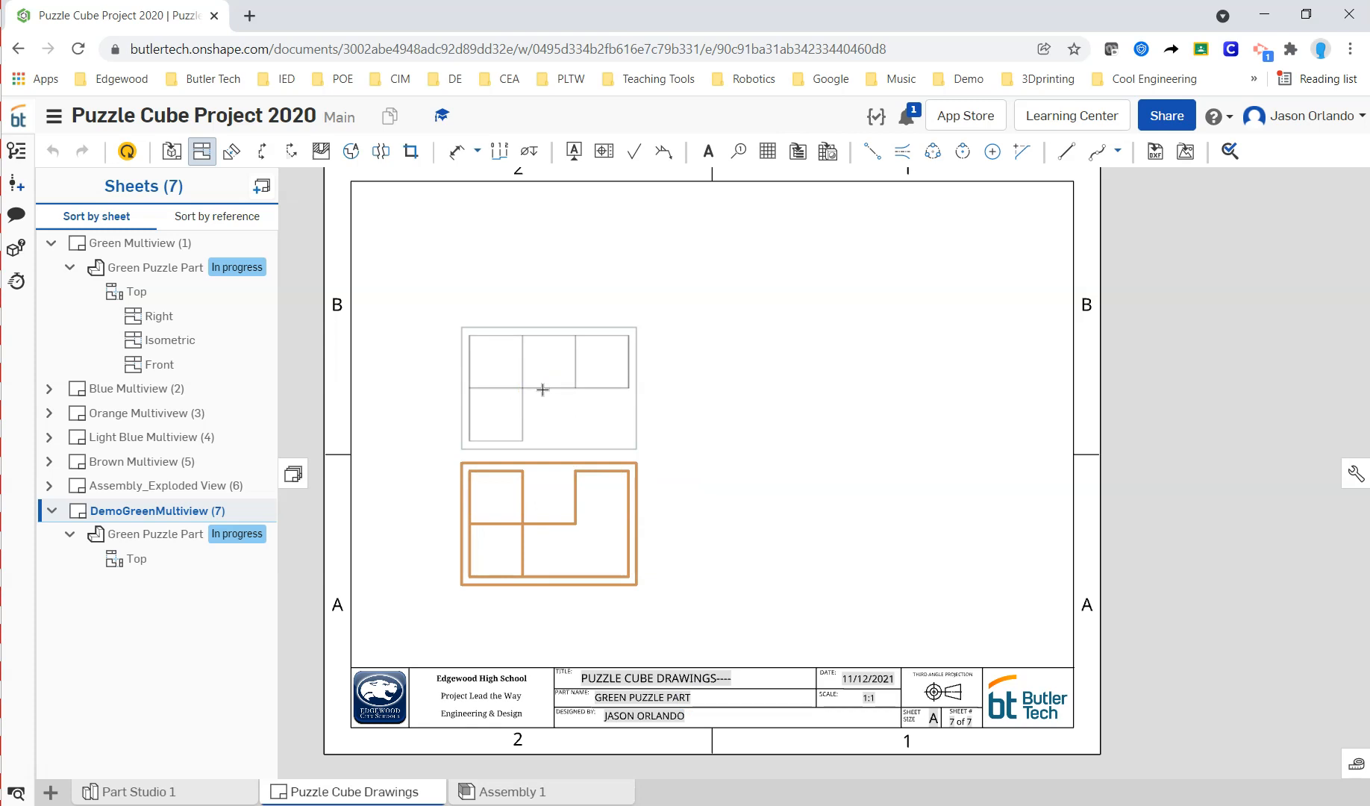
pyautogui.click(548, 304)
pyautogui.click(612, 495)
pyautogui.click(608, 511)
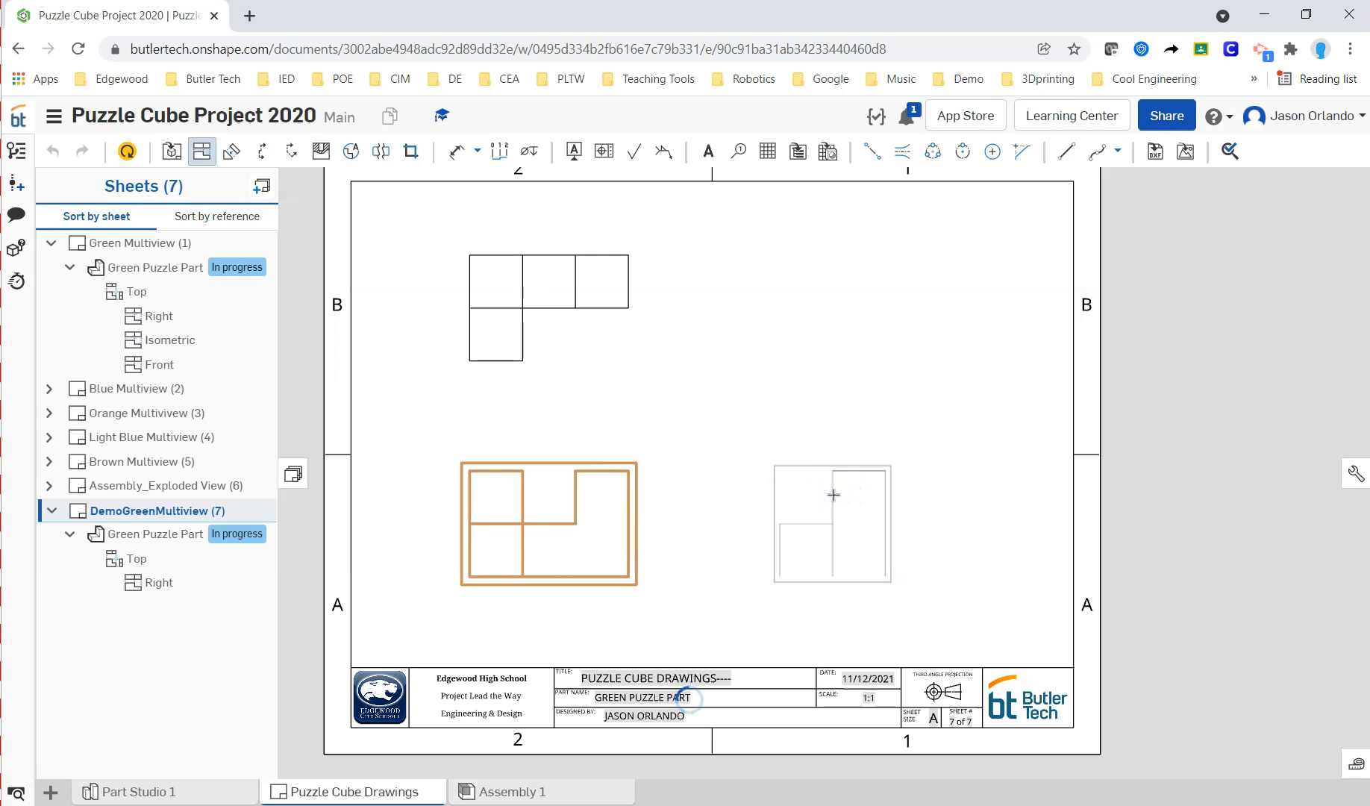
# Step: Project an isometric view from the base view into the sheet's upper-right area, and end the projection
pyautogui.click(620, 534)
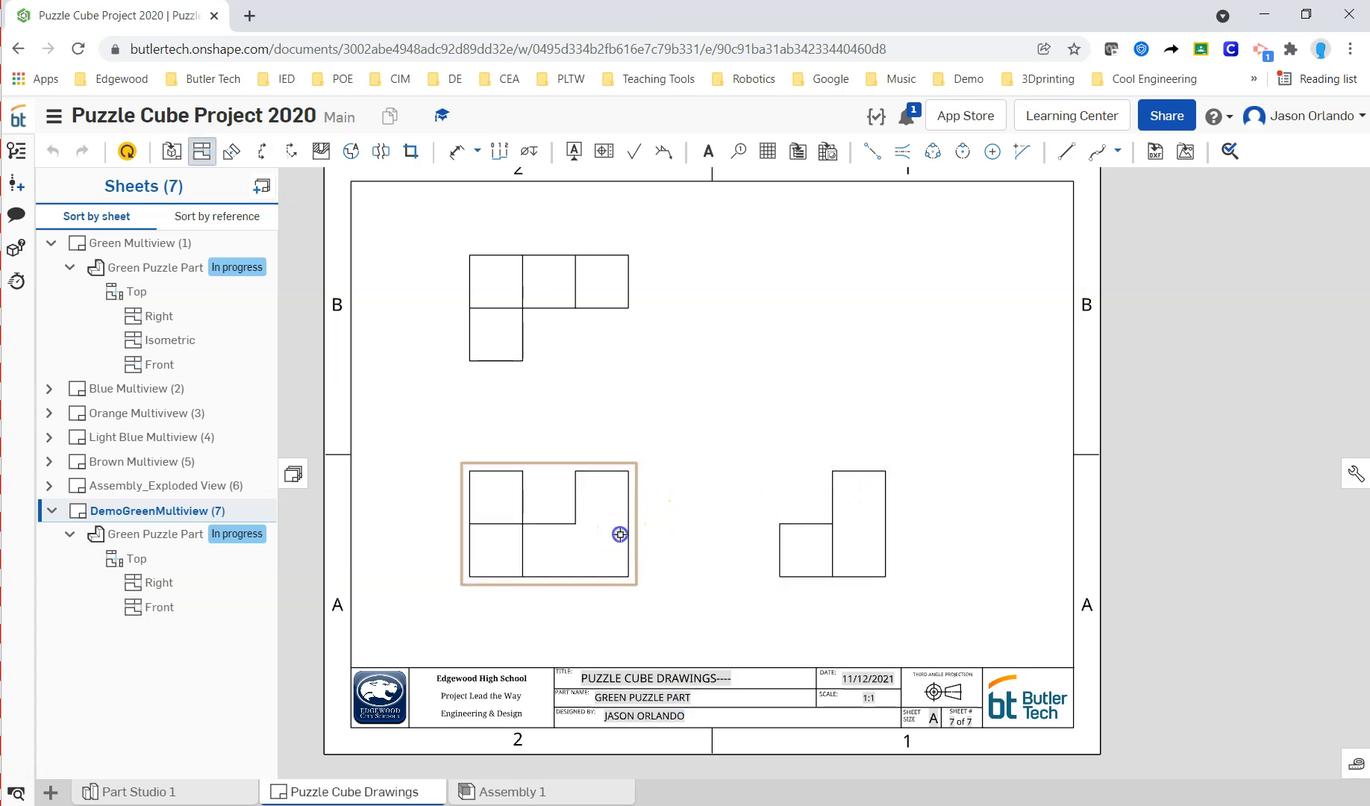
pyautogui.click(749, 369)
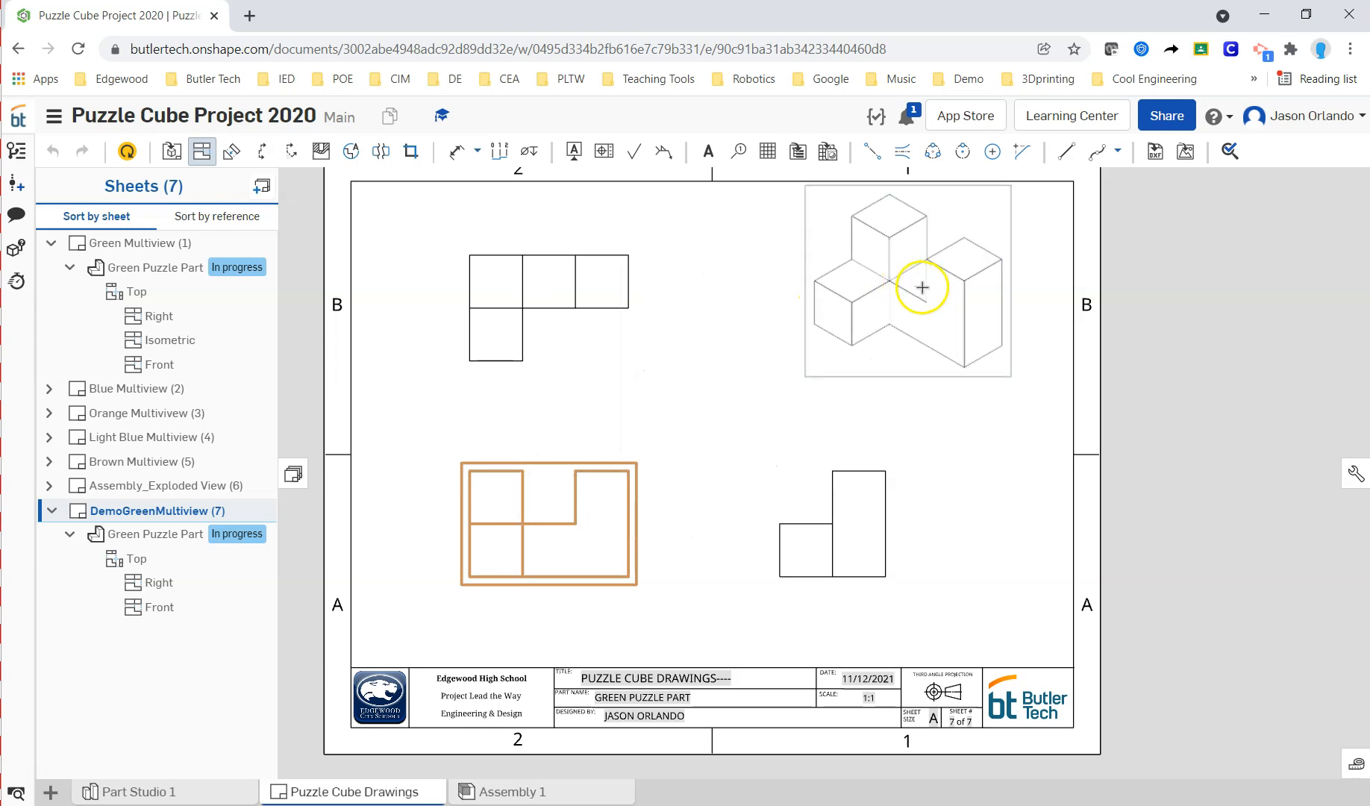
pyautogui.click(918, 294)
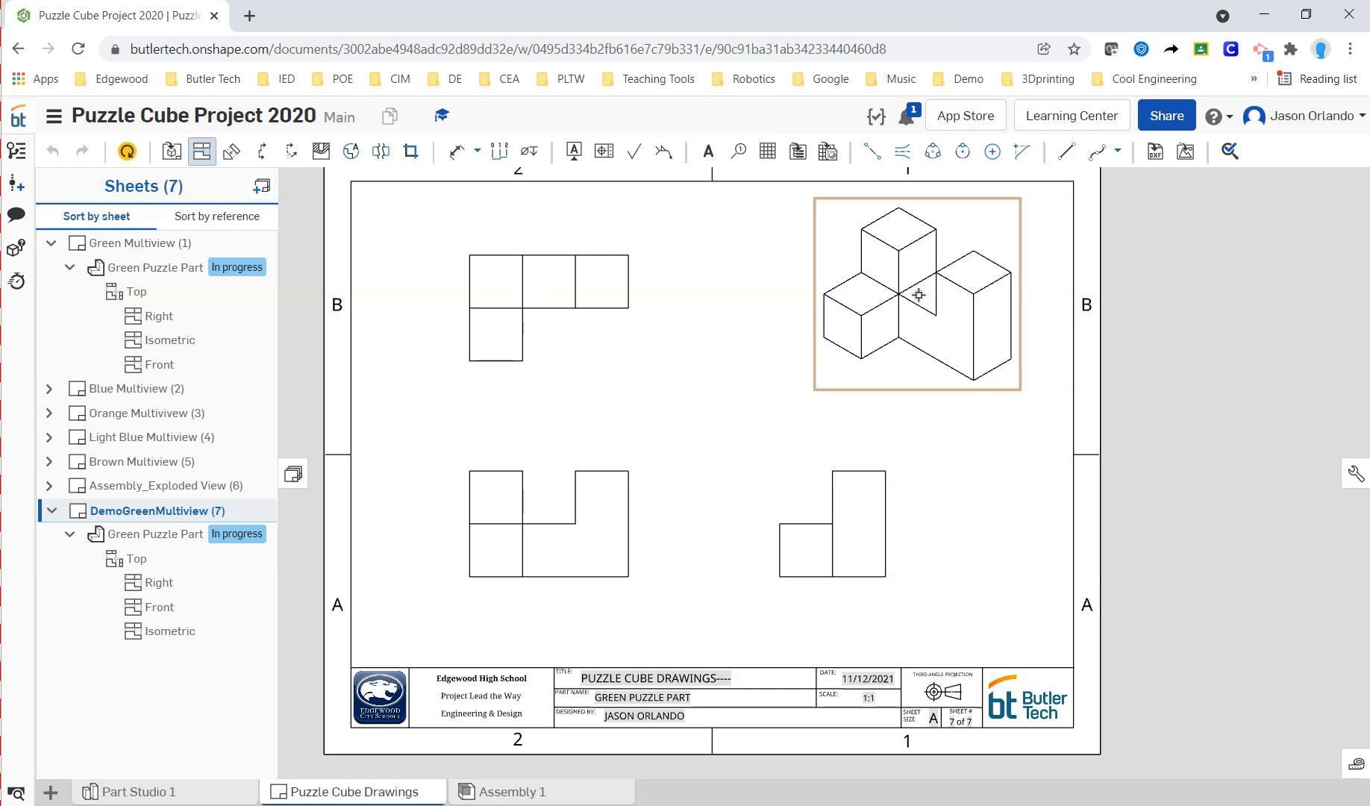
pyautogui.click(726, 318)
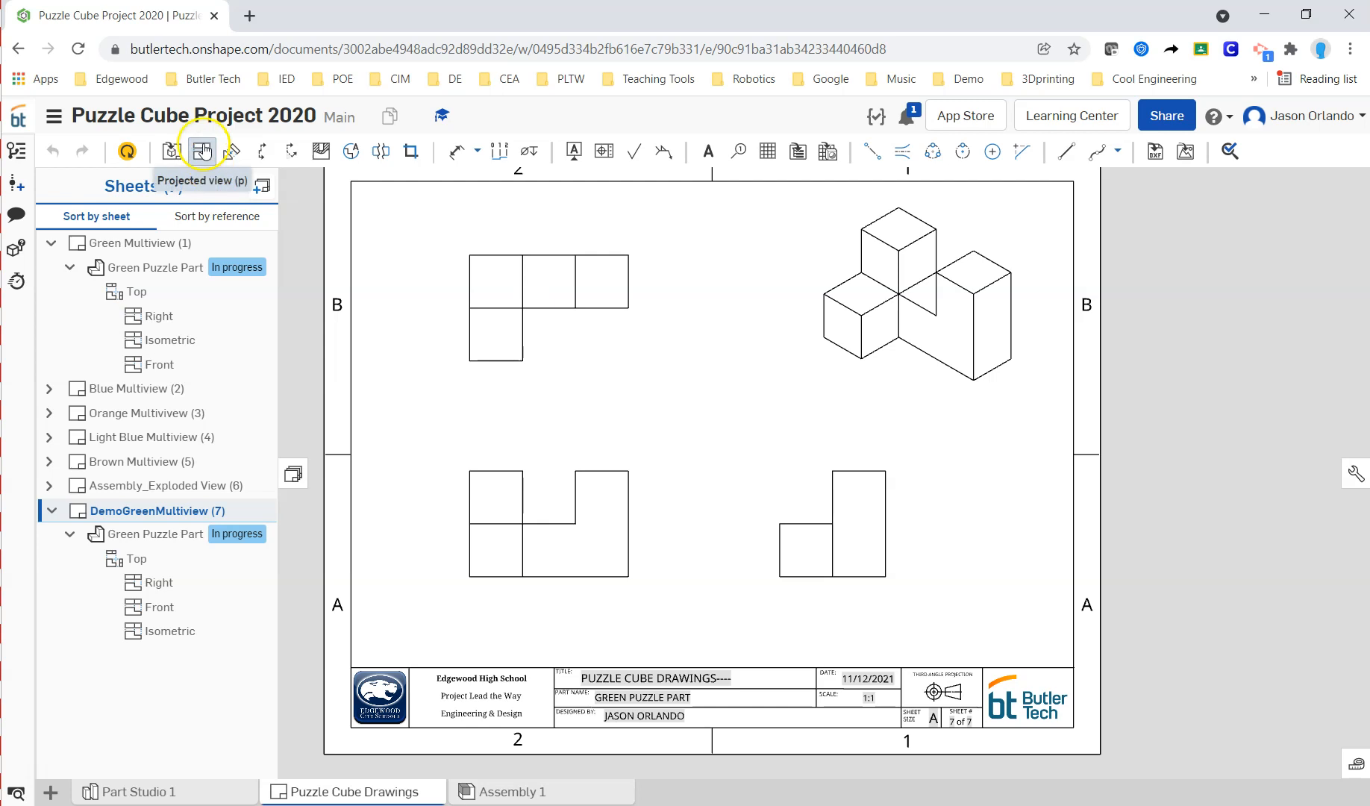
# Step: Display the isometric view in the sheet's upper-right area as a shaded view
pyautogui.rightClick(895, 296)
pyautogui.moveTo(924, 282)
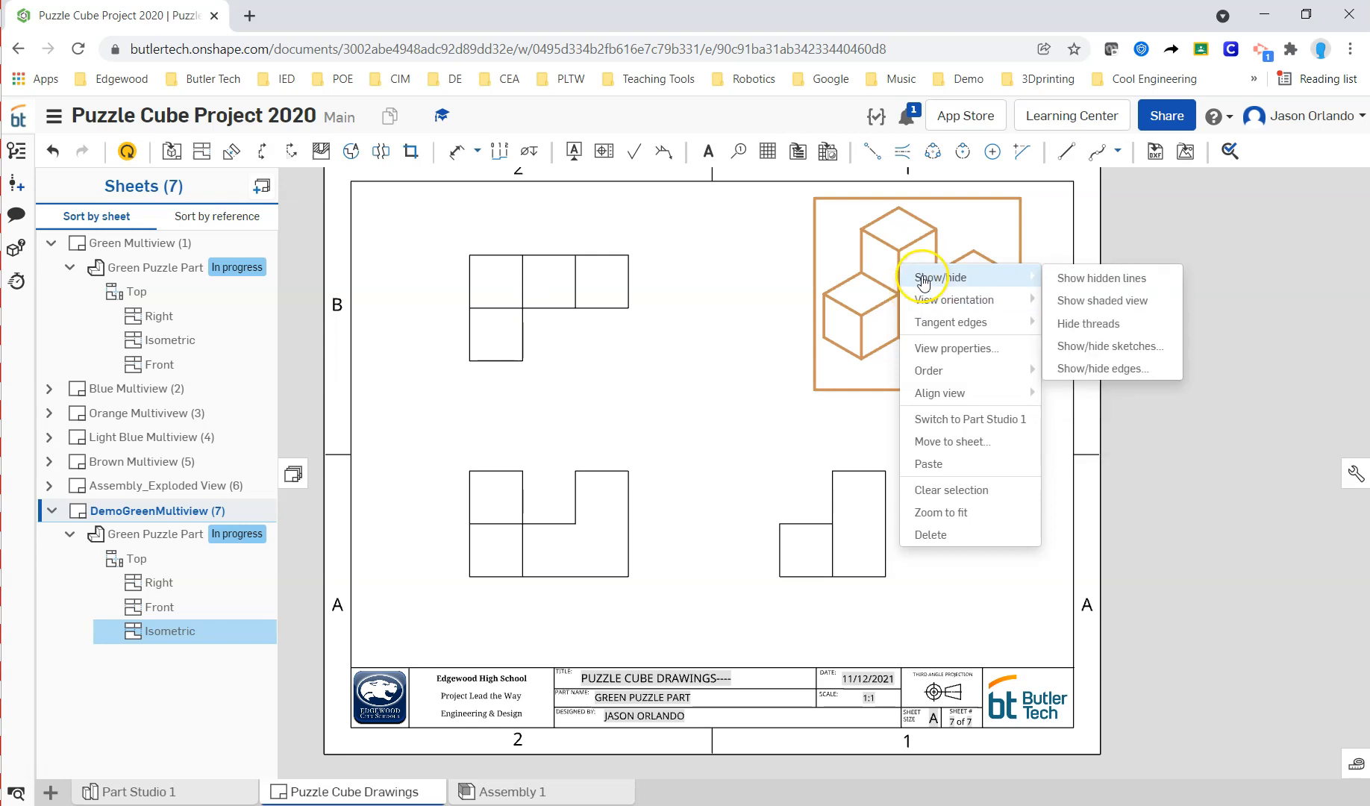
pyautogui.click(1114, 301)
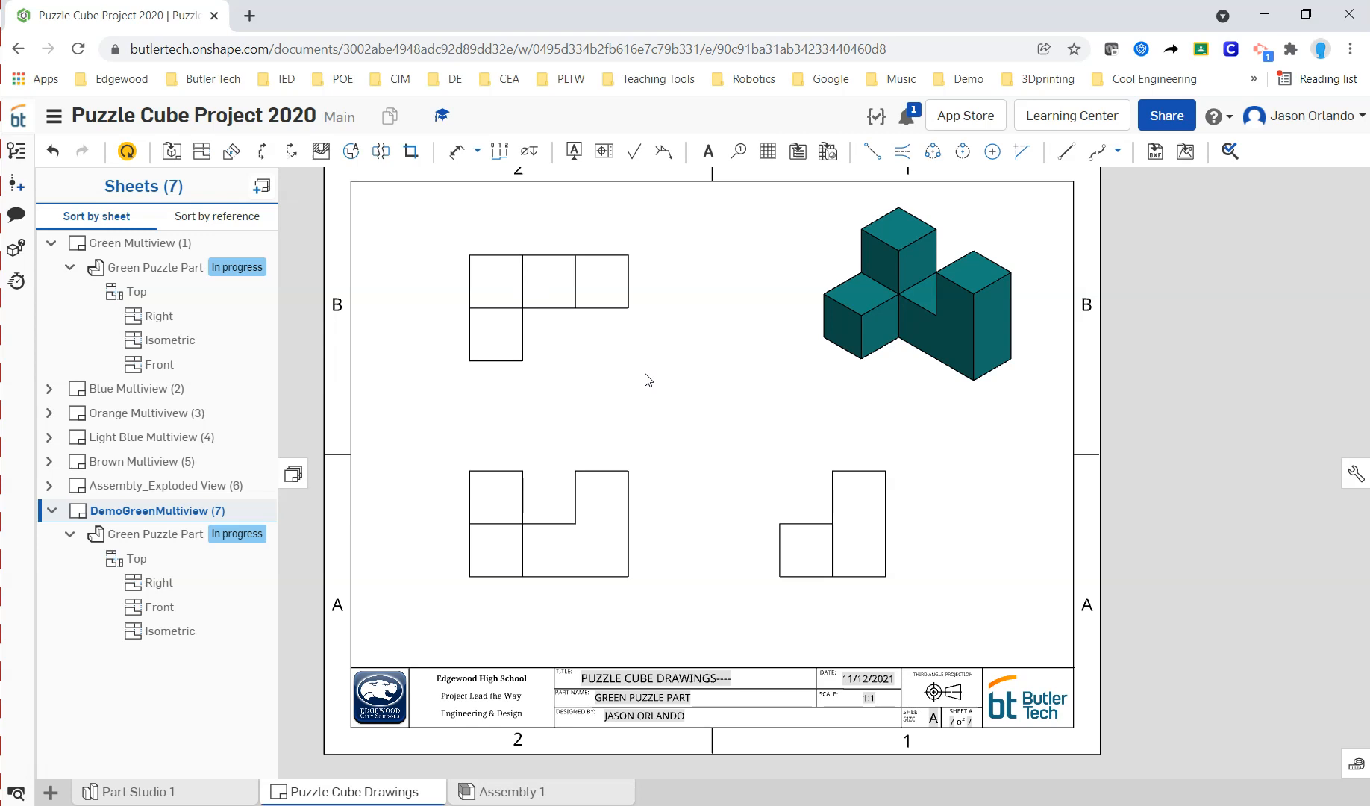
# Step: Set the primary units precision to 0.12 in the drawing properties and close the properties
pyautogui.click(456, 152)
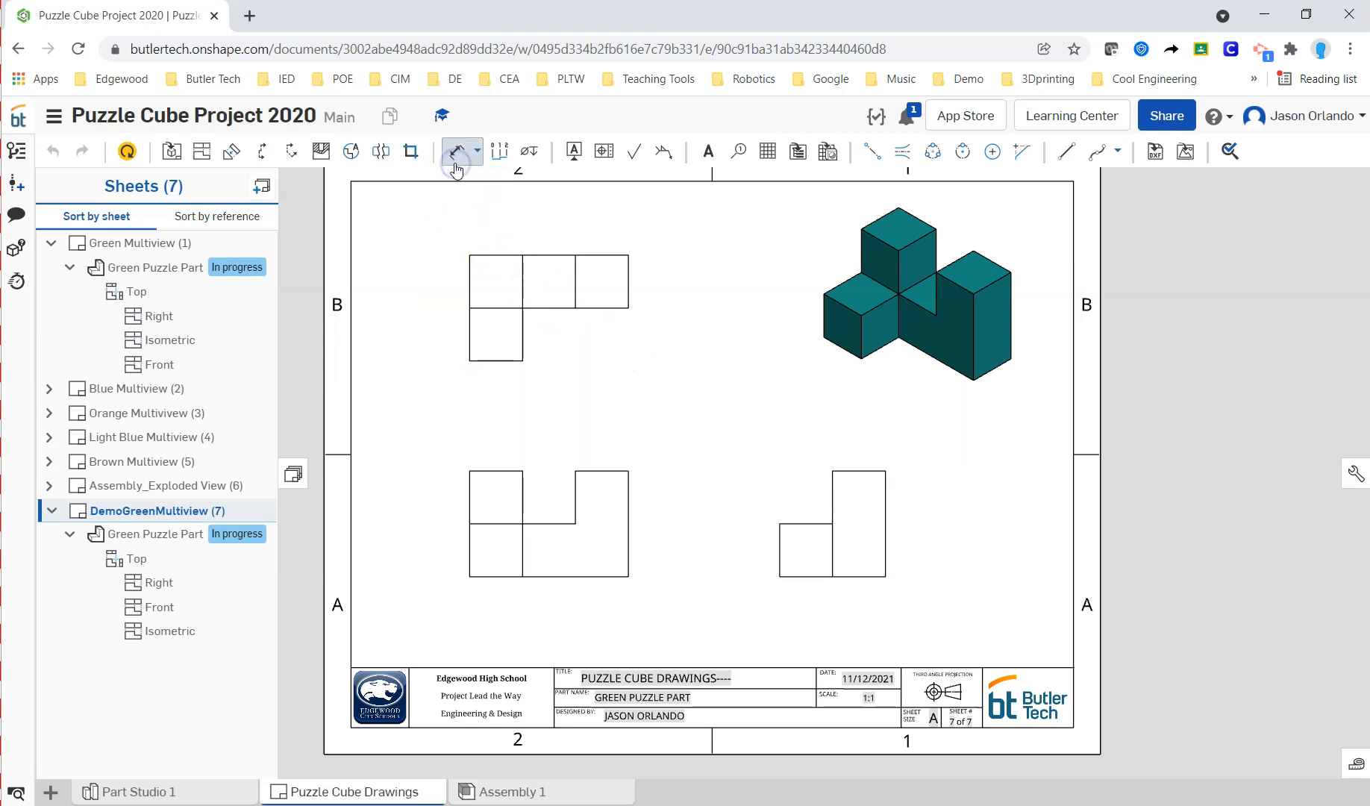
pyautogui.click(1354, 476)
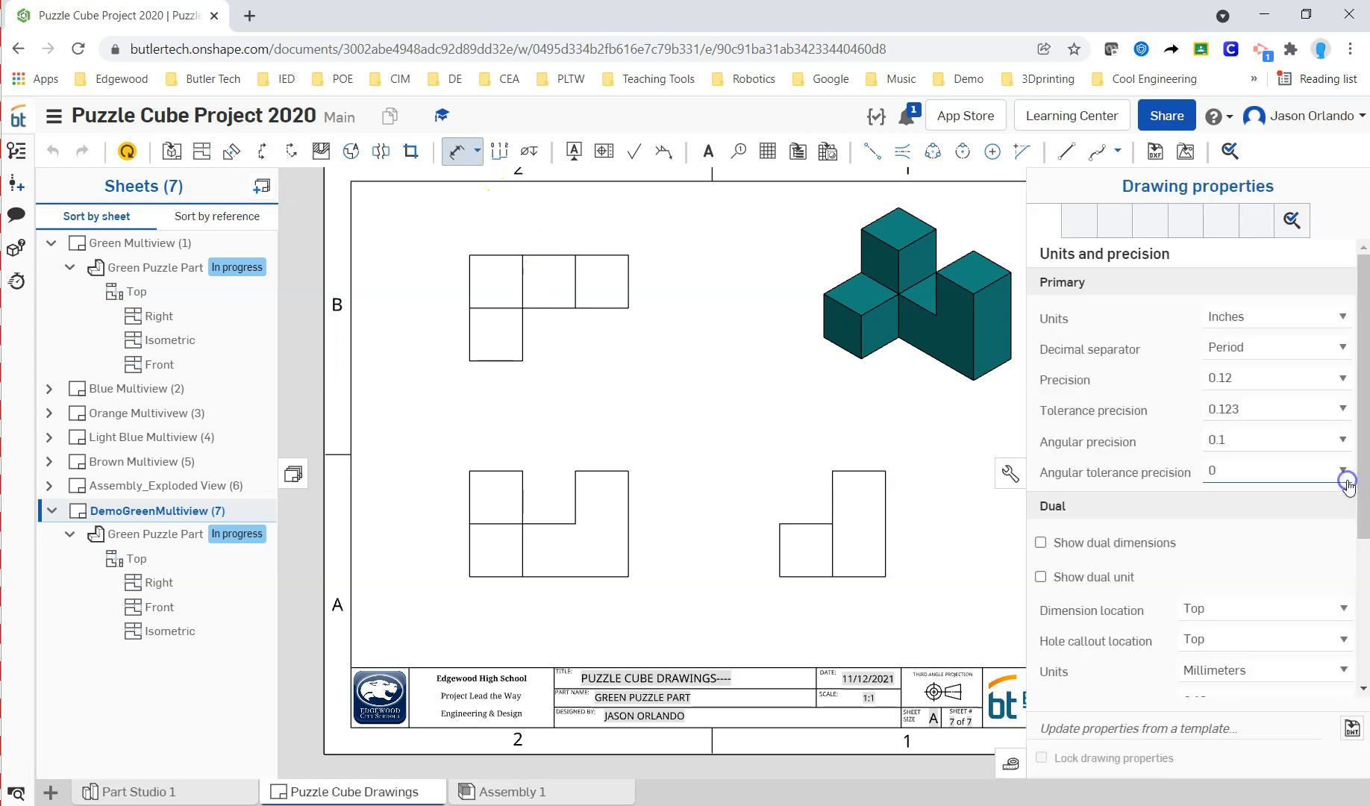
pyautogui.click(1241, 382)
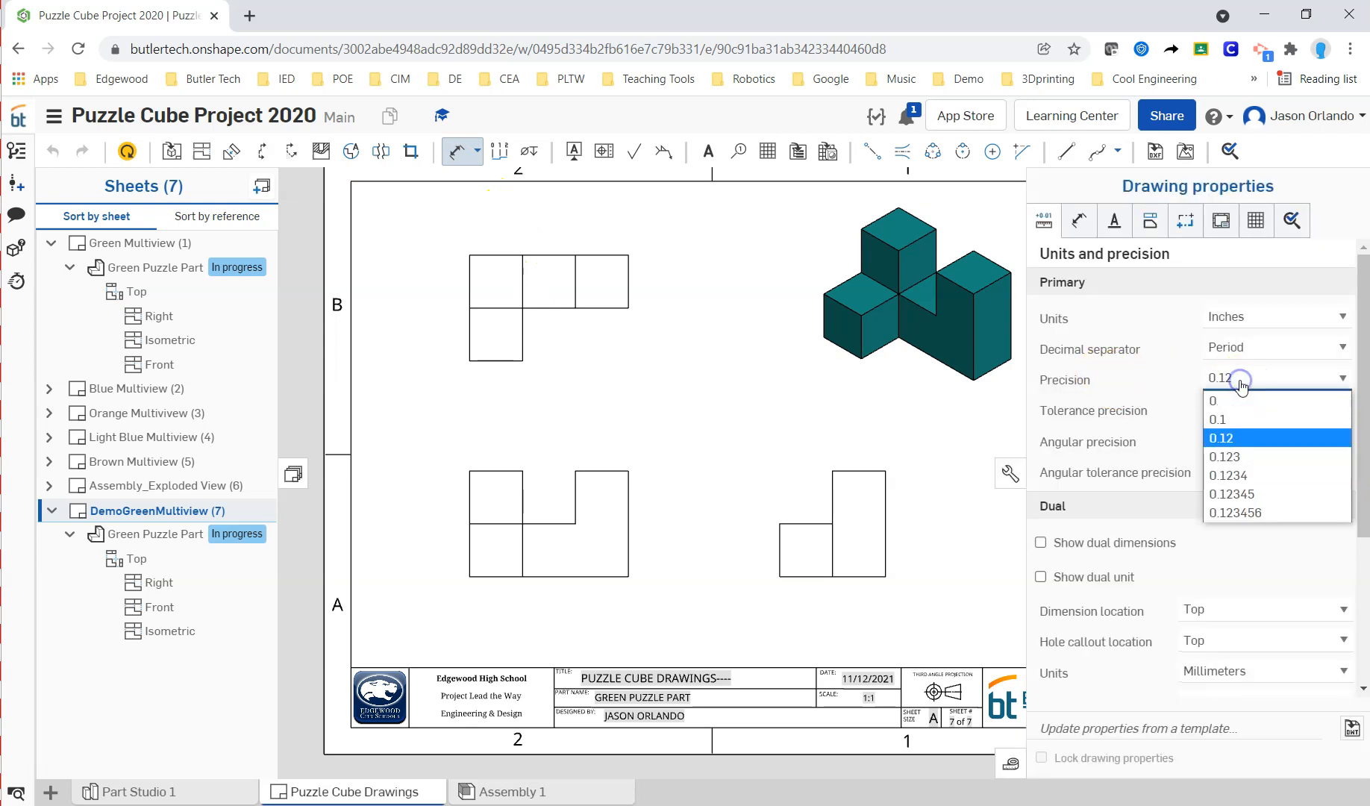
pyautogui.click(1239, 438)
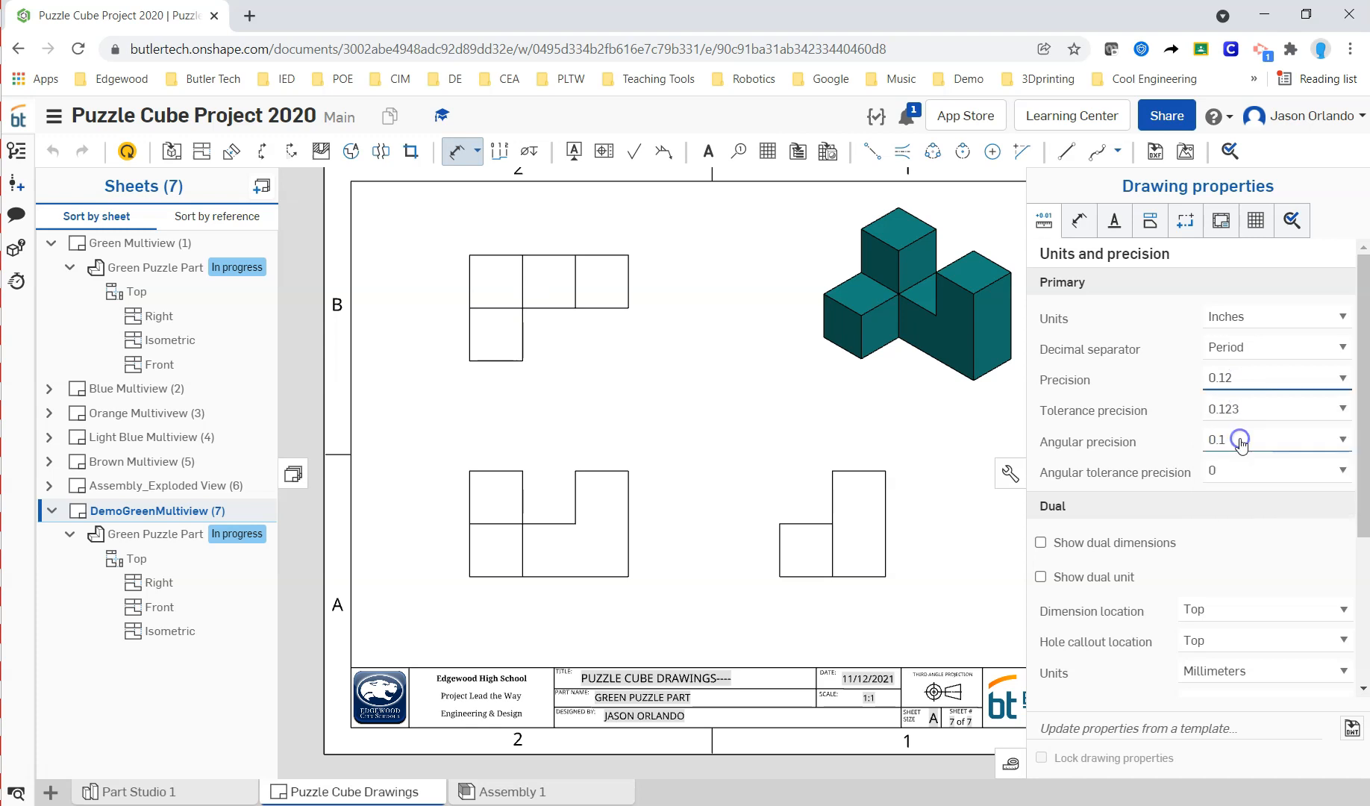
pyautogui.click(1010, 473)
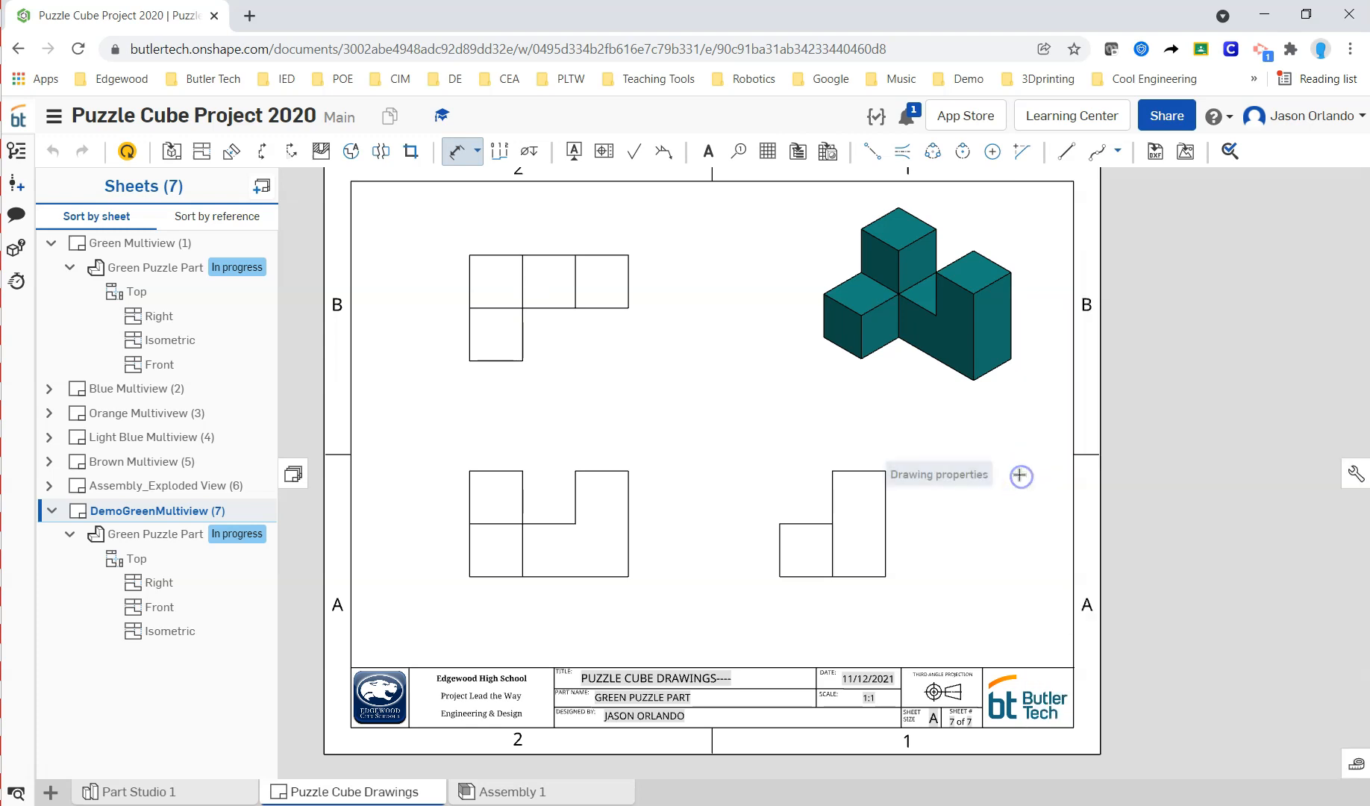
# Step: Look through the drawing properties for units, dimensions and views, ending on the dimension settings
pyautogui.click(1348, 474)
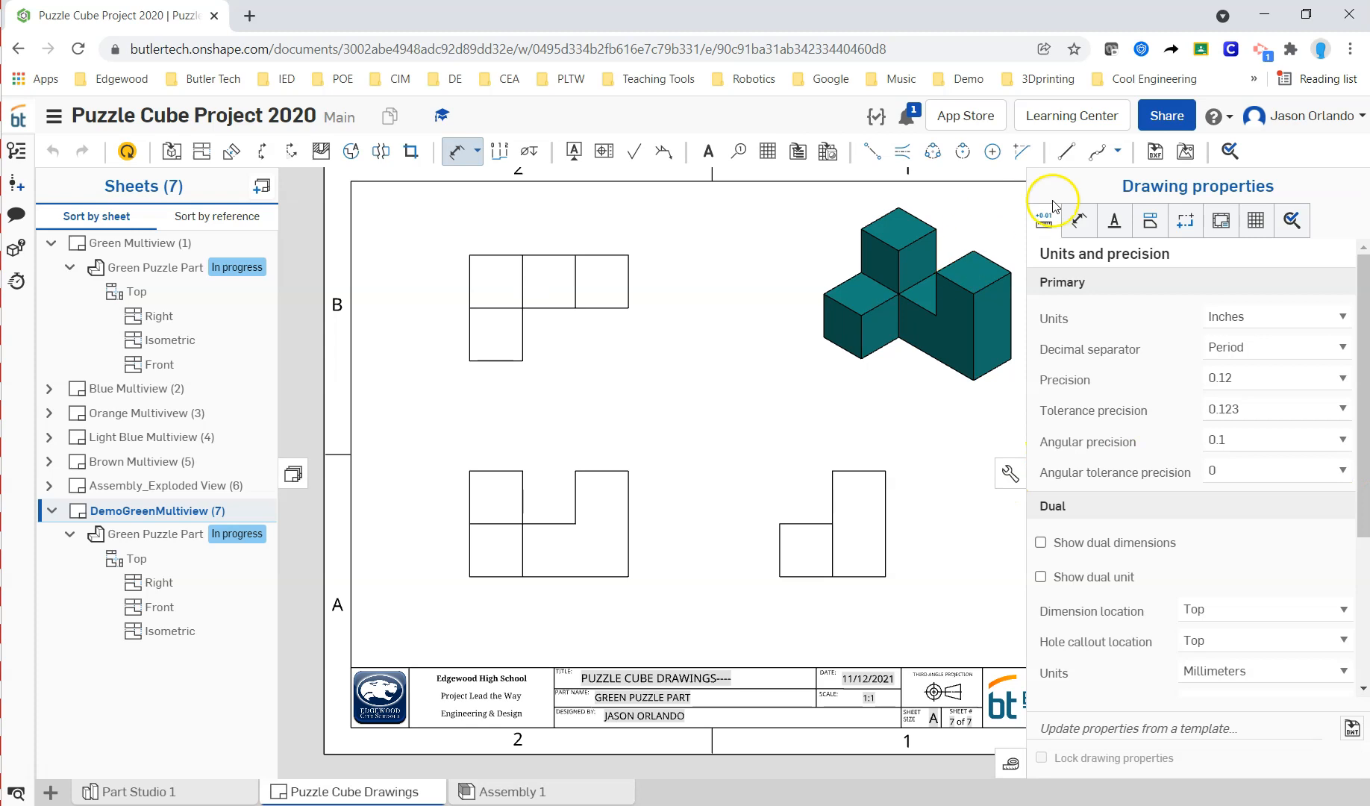
pyautogui.click(1080, 221)
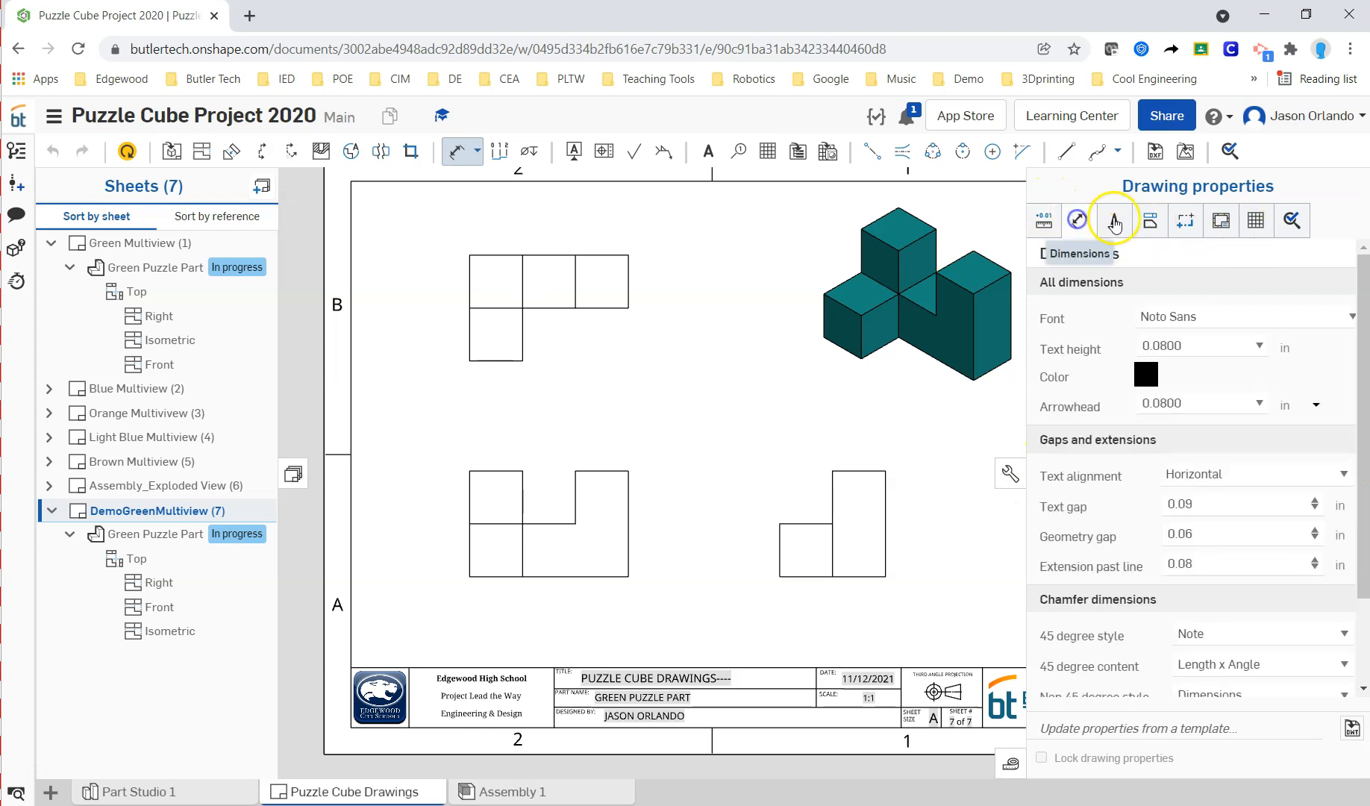
pyautogui.click(1150, 221)
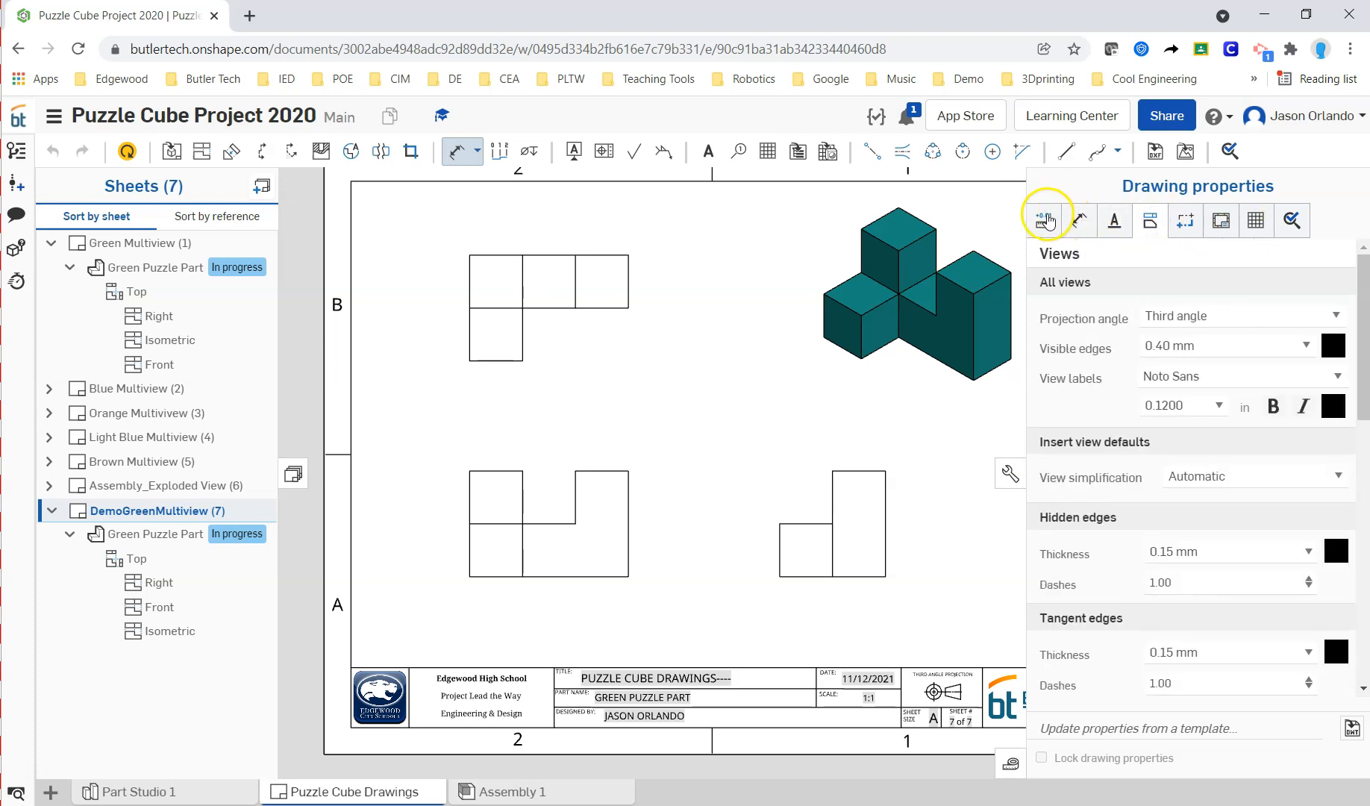
pyautogui.click(1044, 219)
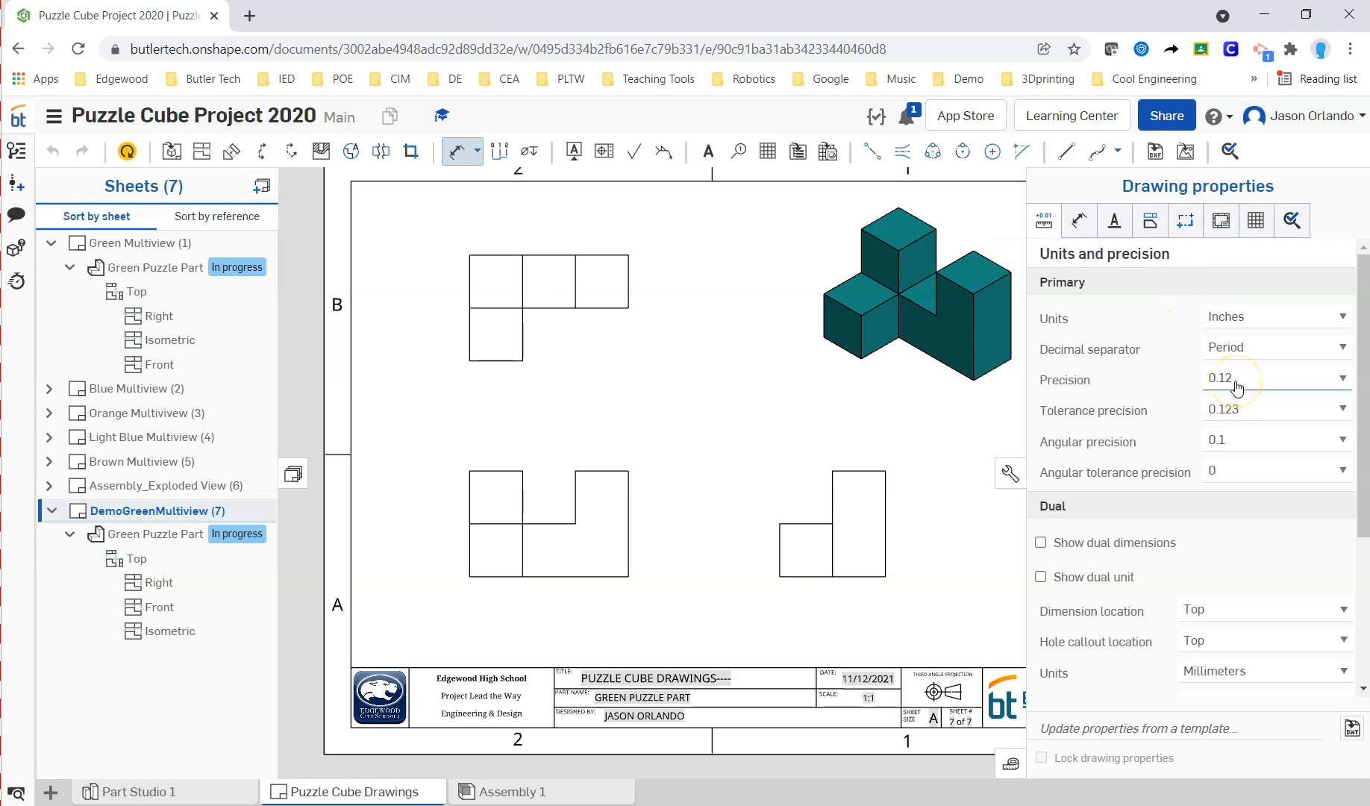
pyautogui.click(1079, 220)
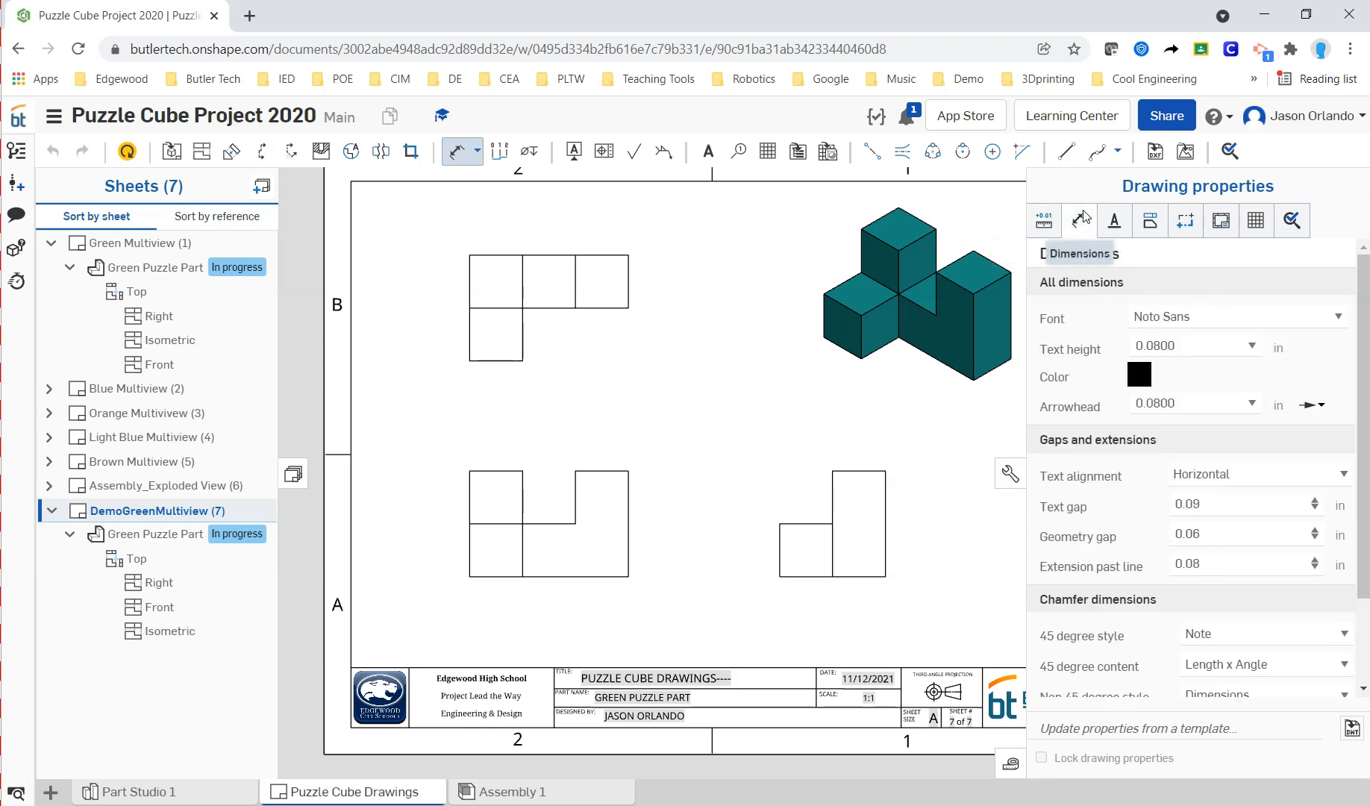
# Step: Set the dimension text height to 0.12 in and the arrowhead size to 0.18 in
pyautogui.moveTo(1175, 338); pyautogui.dragTo(1107, 360)
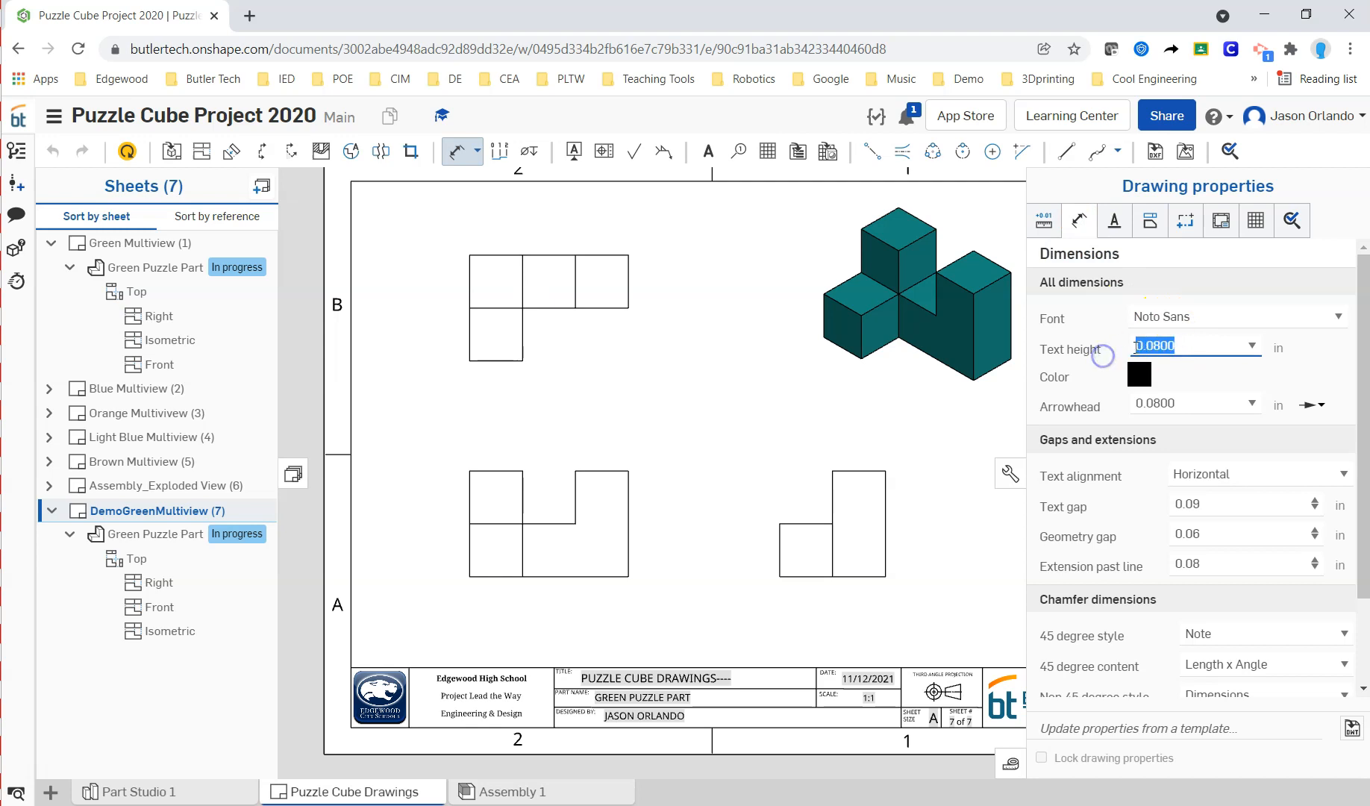
pyautogui.write('.12')
pyautogui.click(1198, 407)
pyautogui.press('BackSpace')
pyautogui.press('BackSpace')
pyautogui.press('BackSpace')
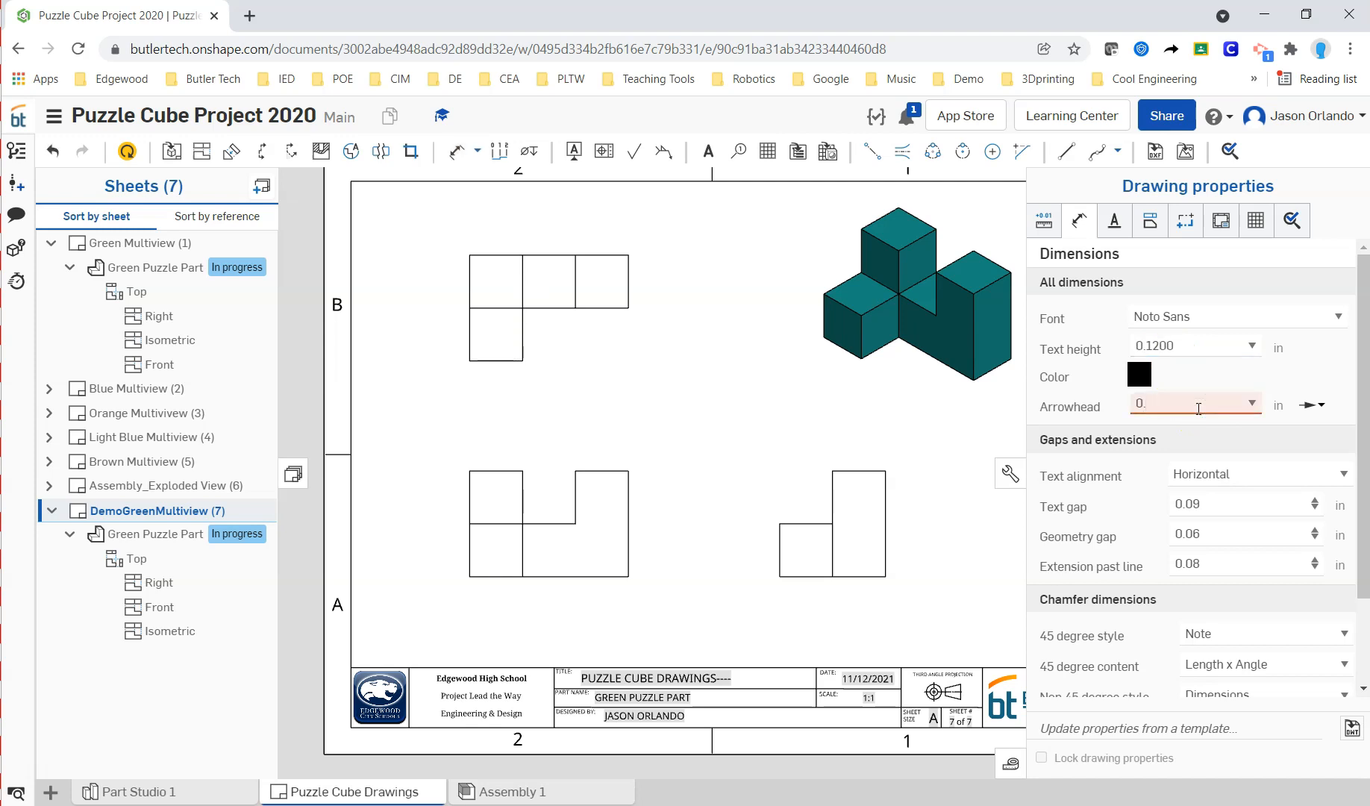
pyautogui.write('18')
pyautogui.press('Return')
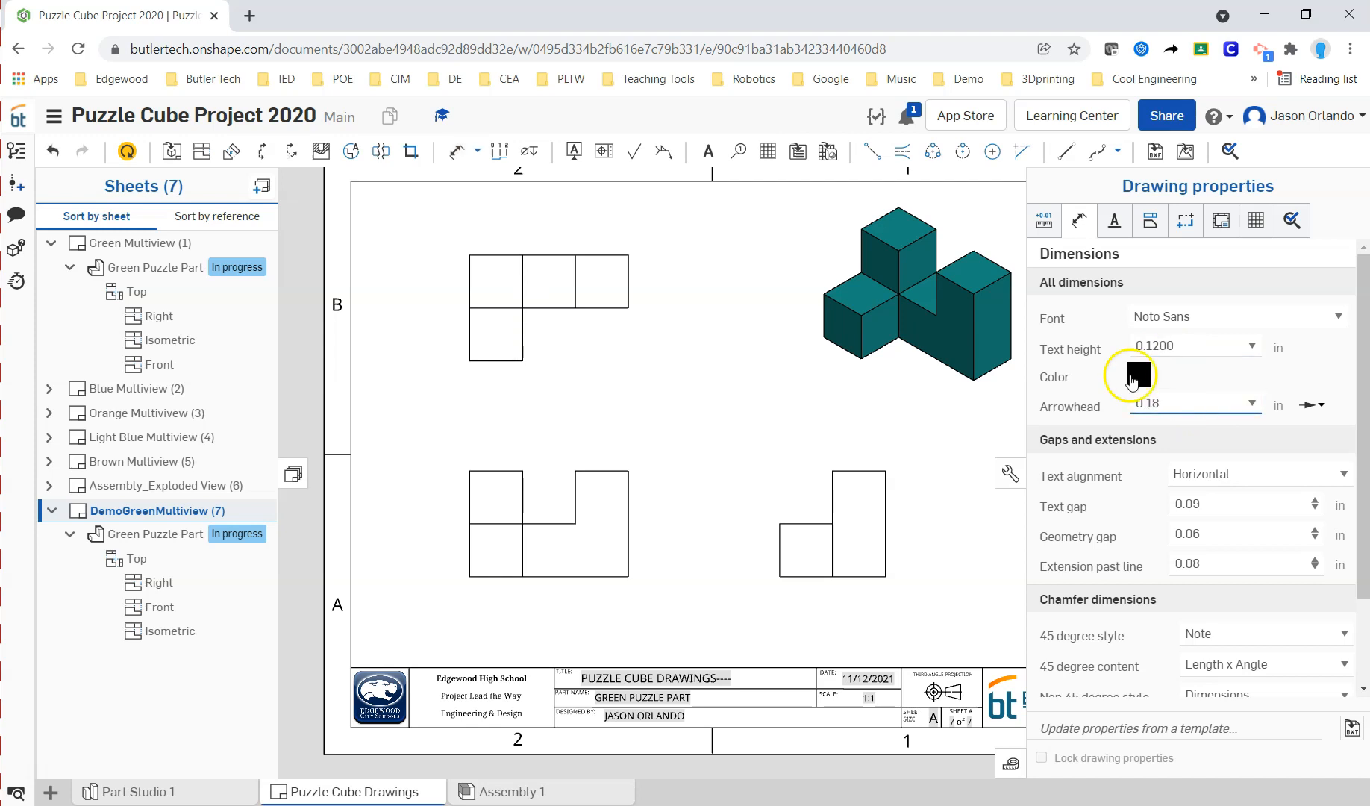
# Step: Set both the dimension text height and the arrowhead size to 0.10 in, and close the drawing properties
pyautogui.click(1185, 348)
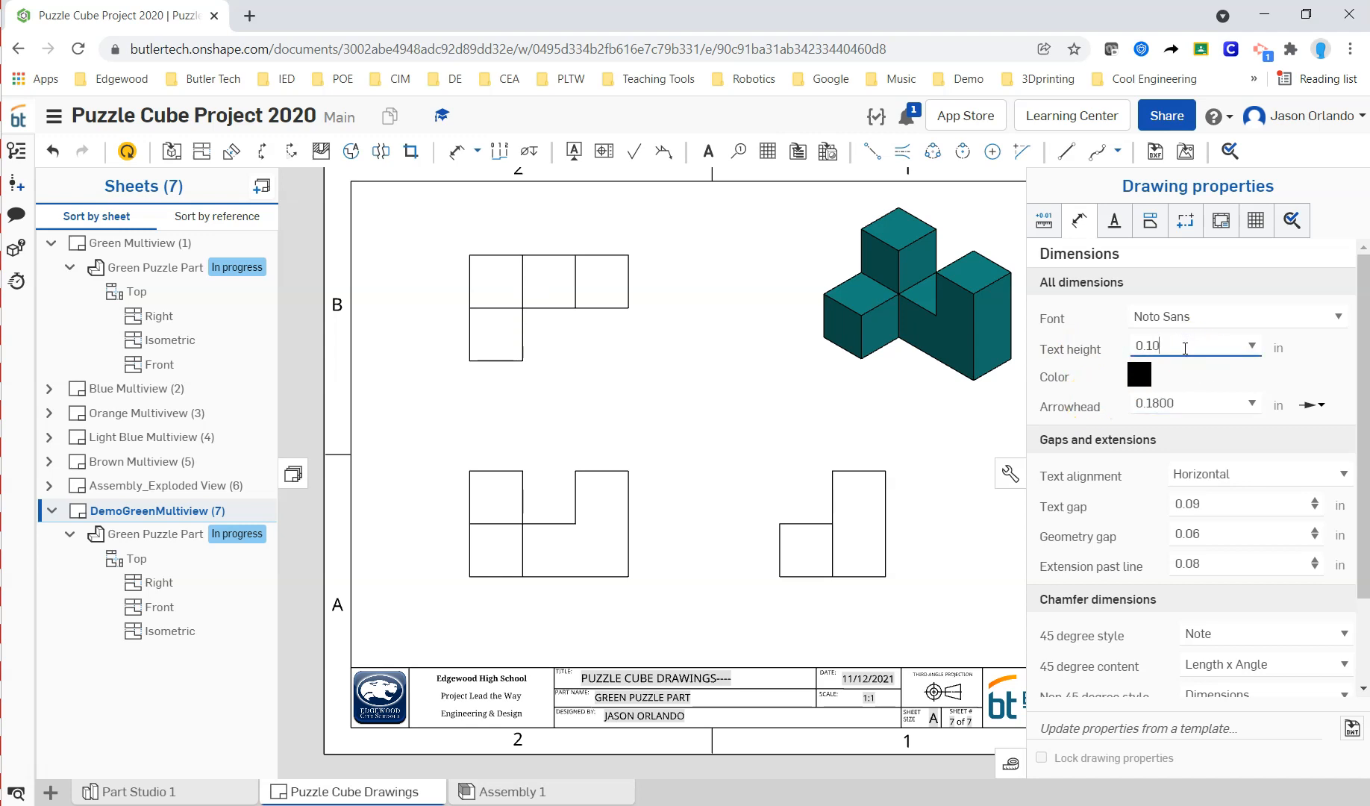
pyautogui.click(1183, 402)
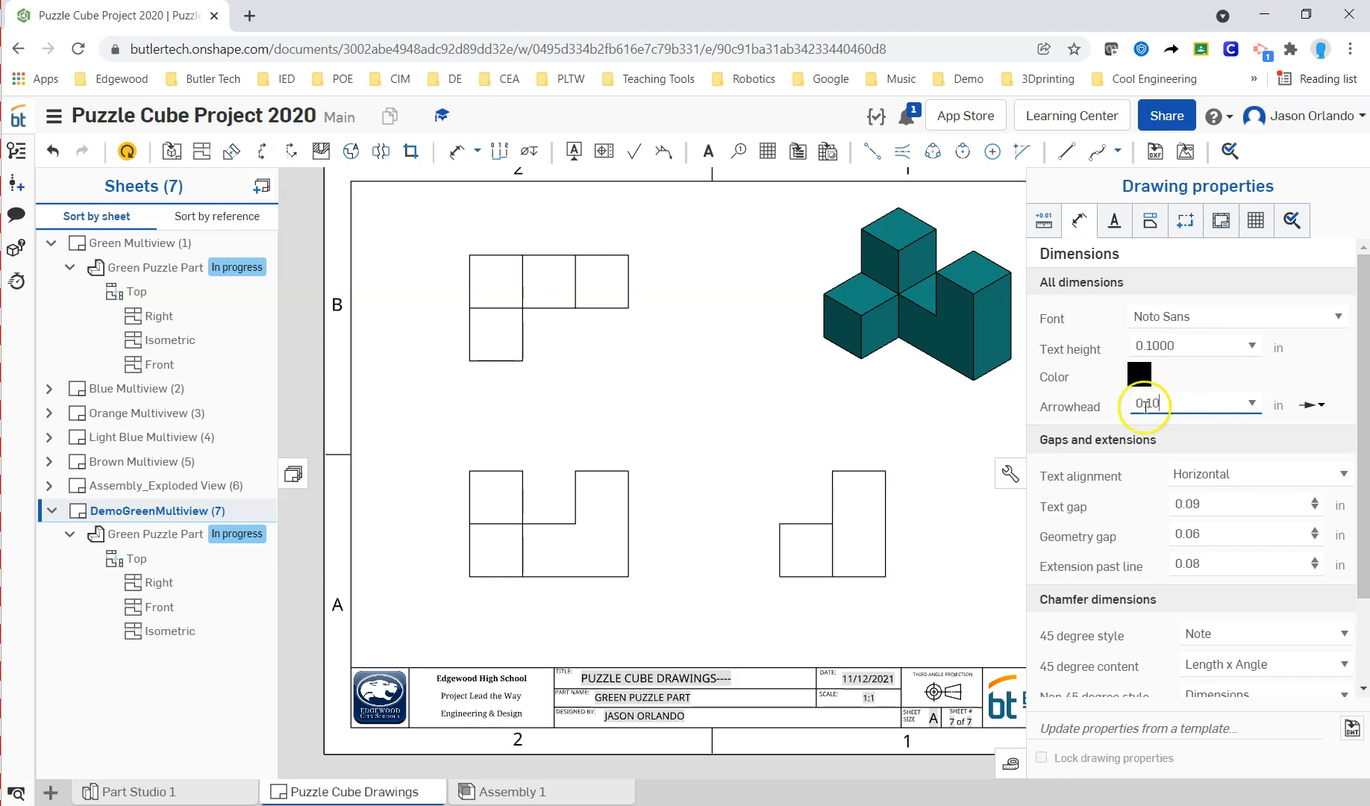
pyautogui.click(1010, 473)
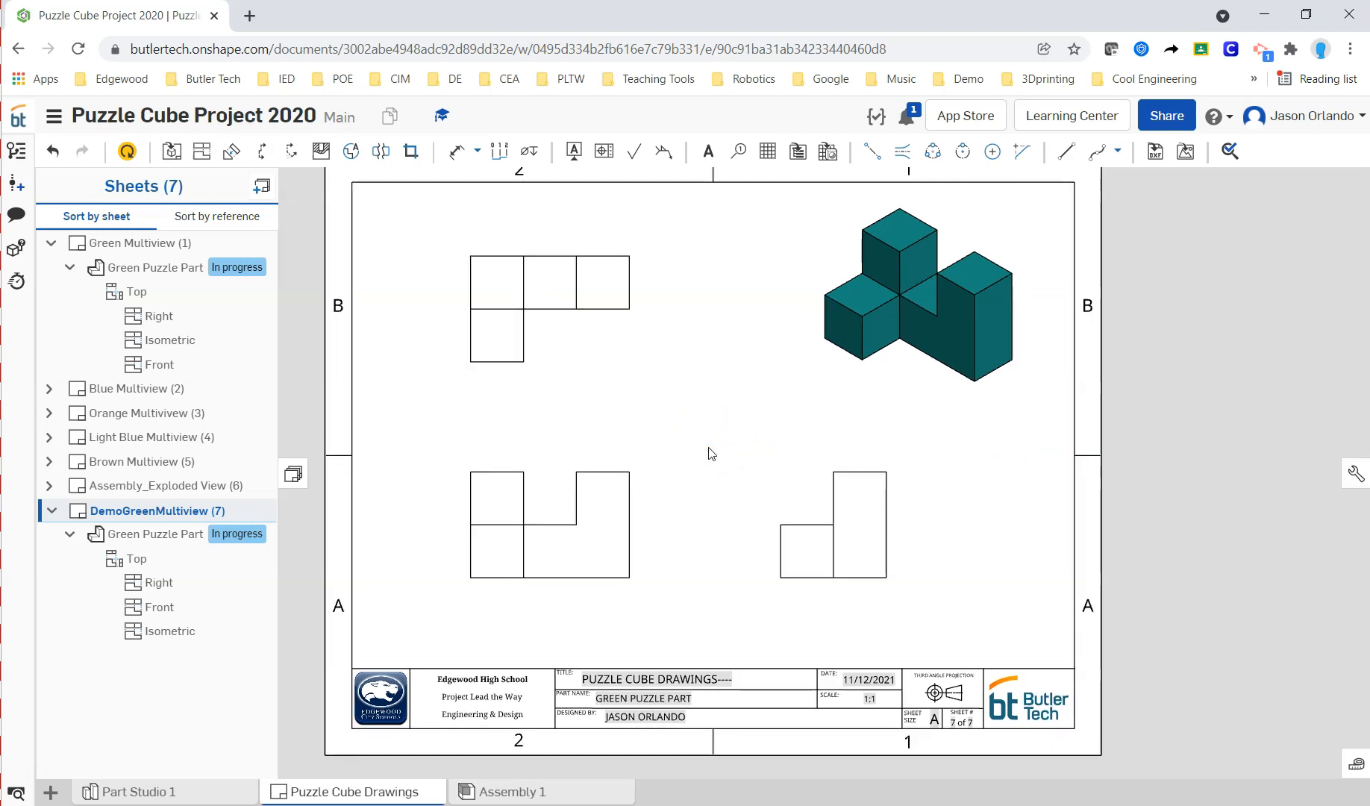
# Step: Dimension the overall width of the front view, placing the dimension above it
pyautogui.click(535, 275)
pyautogui.click(457, 152)
pyautogui.click(553, 320)
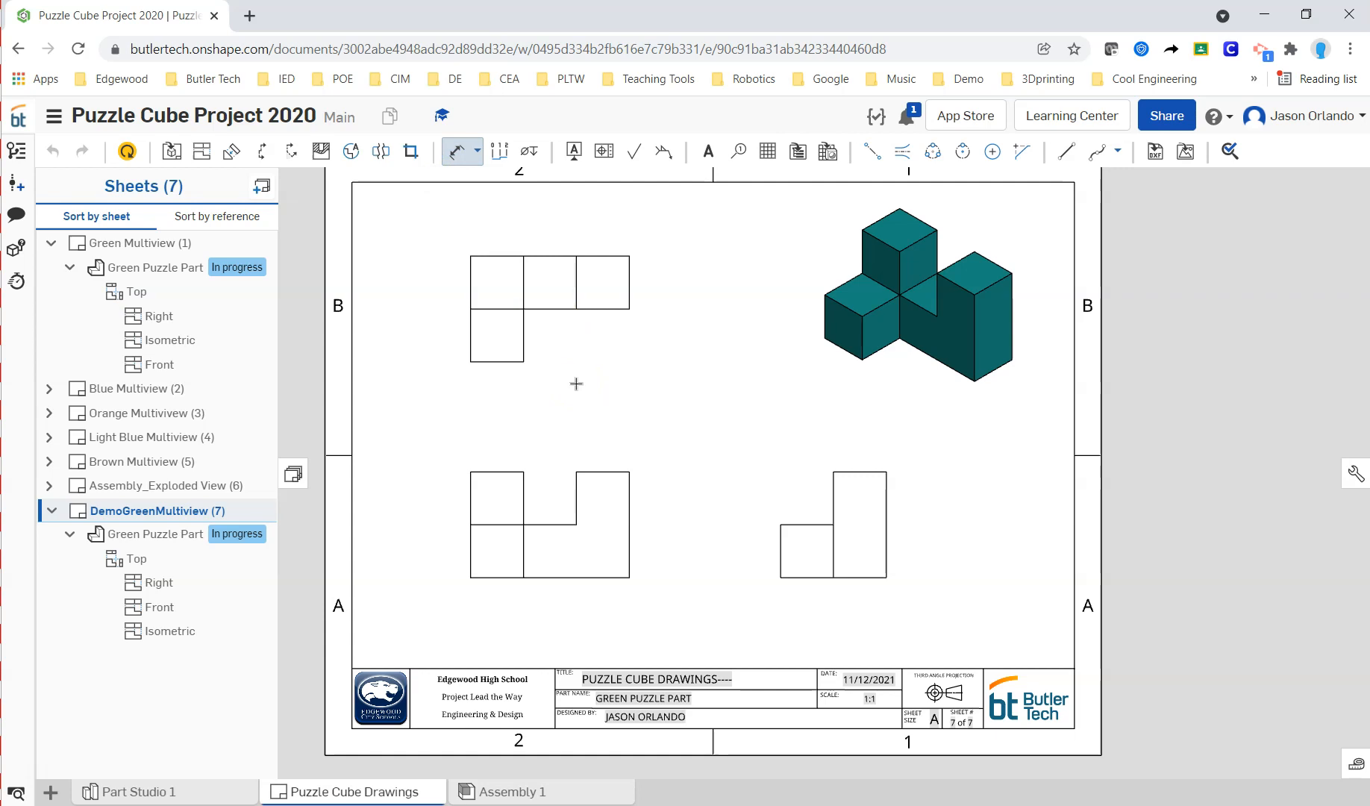
pyautogui.click(471, 494)
pyautogui.click(630, 486)
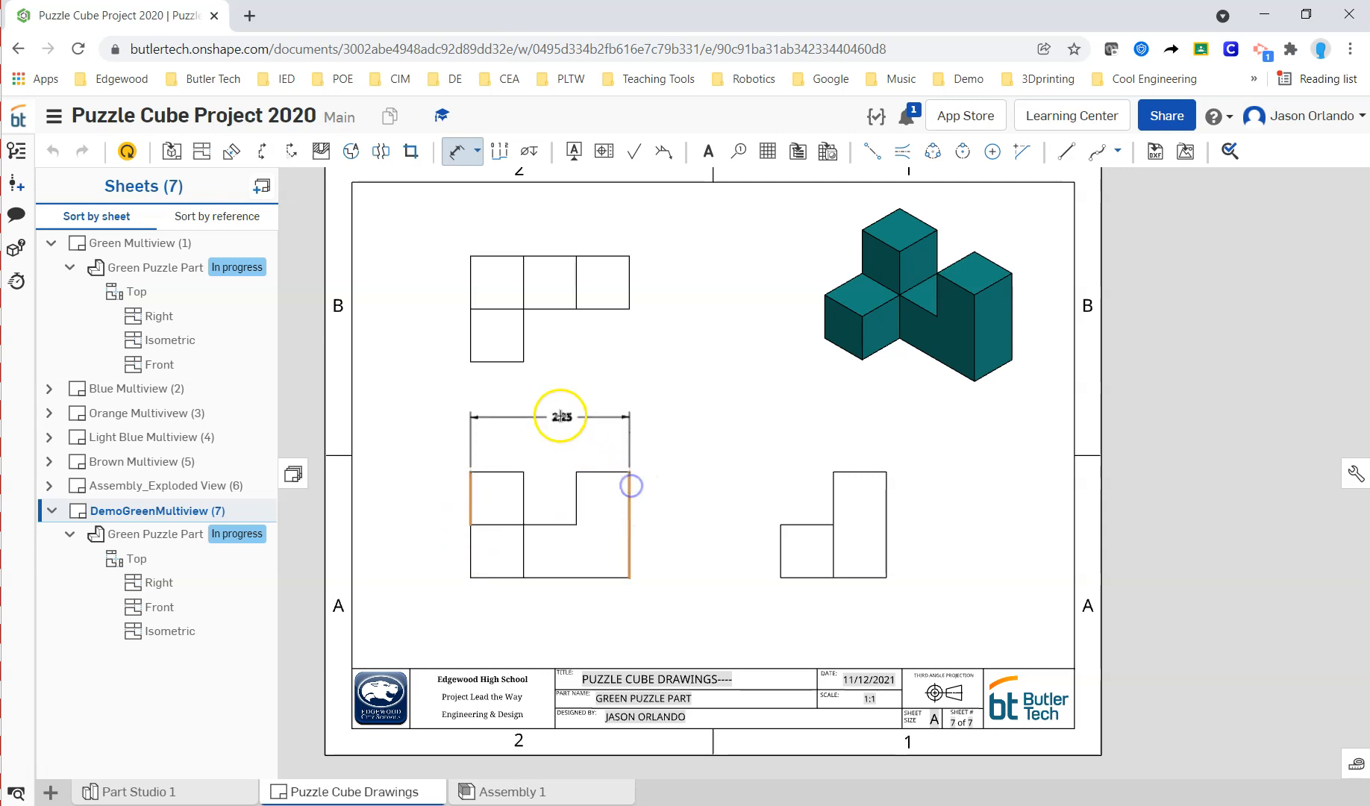
pyautogui.click(553, 412)
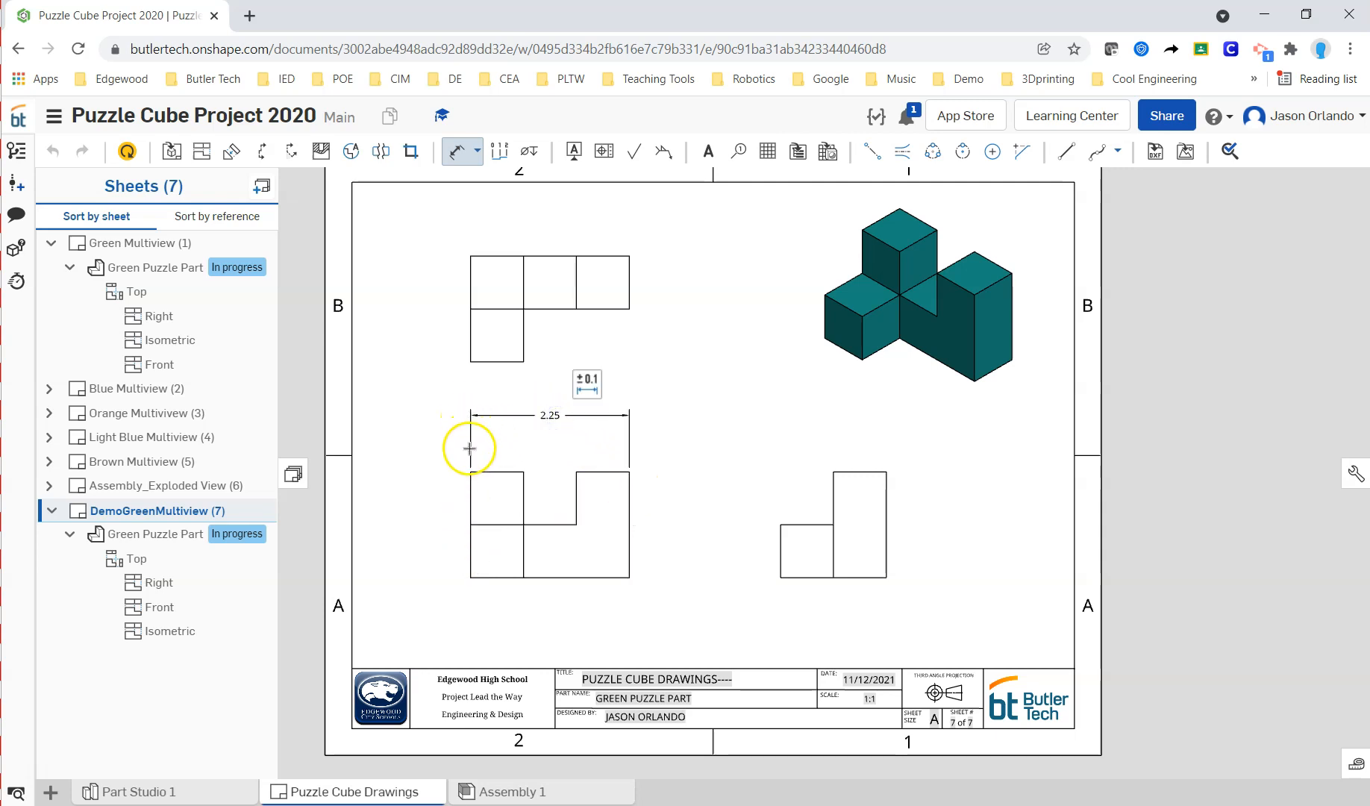
# Step: Try to add another dimension to the front view, and undo the misplaced height dimension
pyautogui.scroll(5, 468, 451)
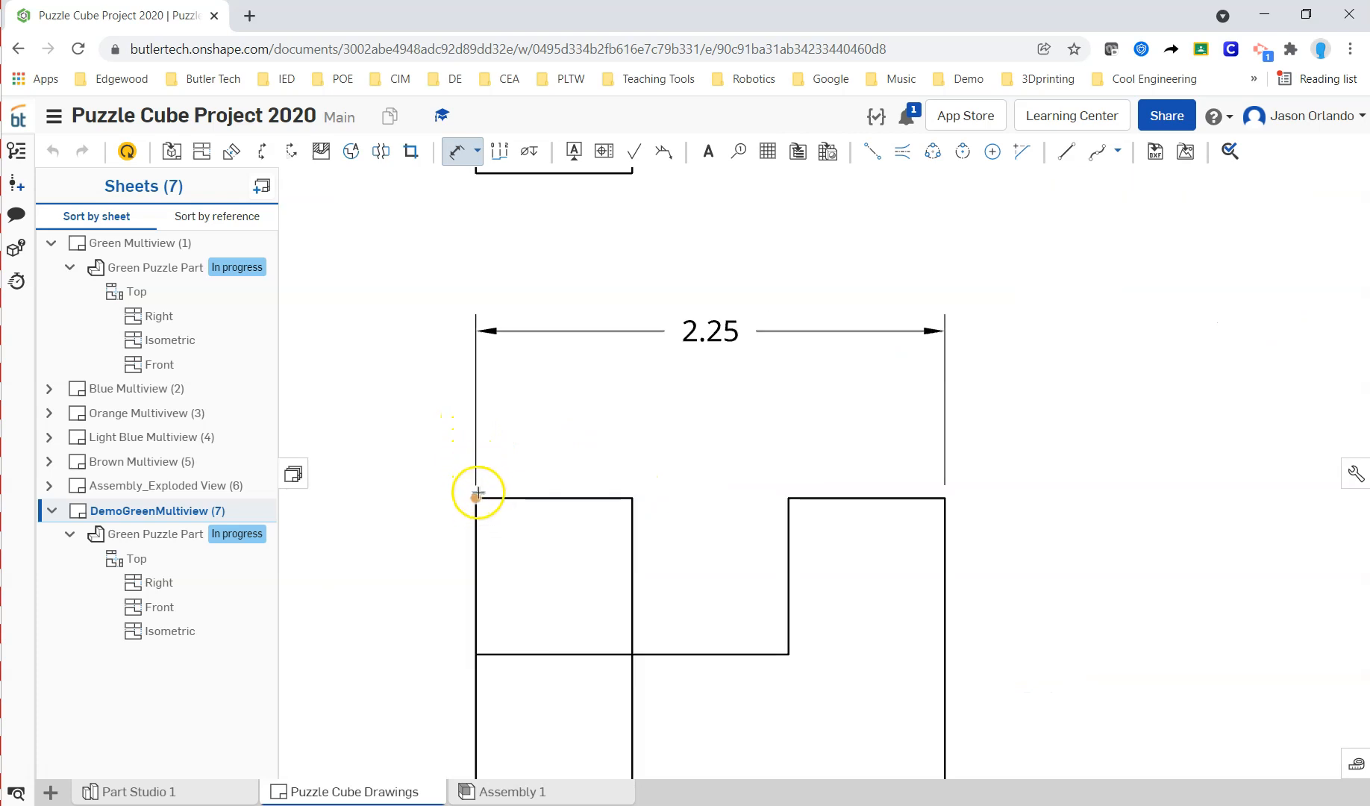
pyautogui.scroll(-3, 478, 493)
pyautogui.click(476, 604)
pyautogui.click(728, 547)
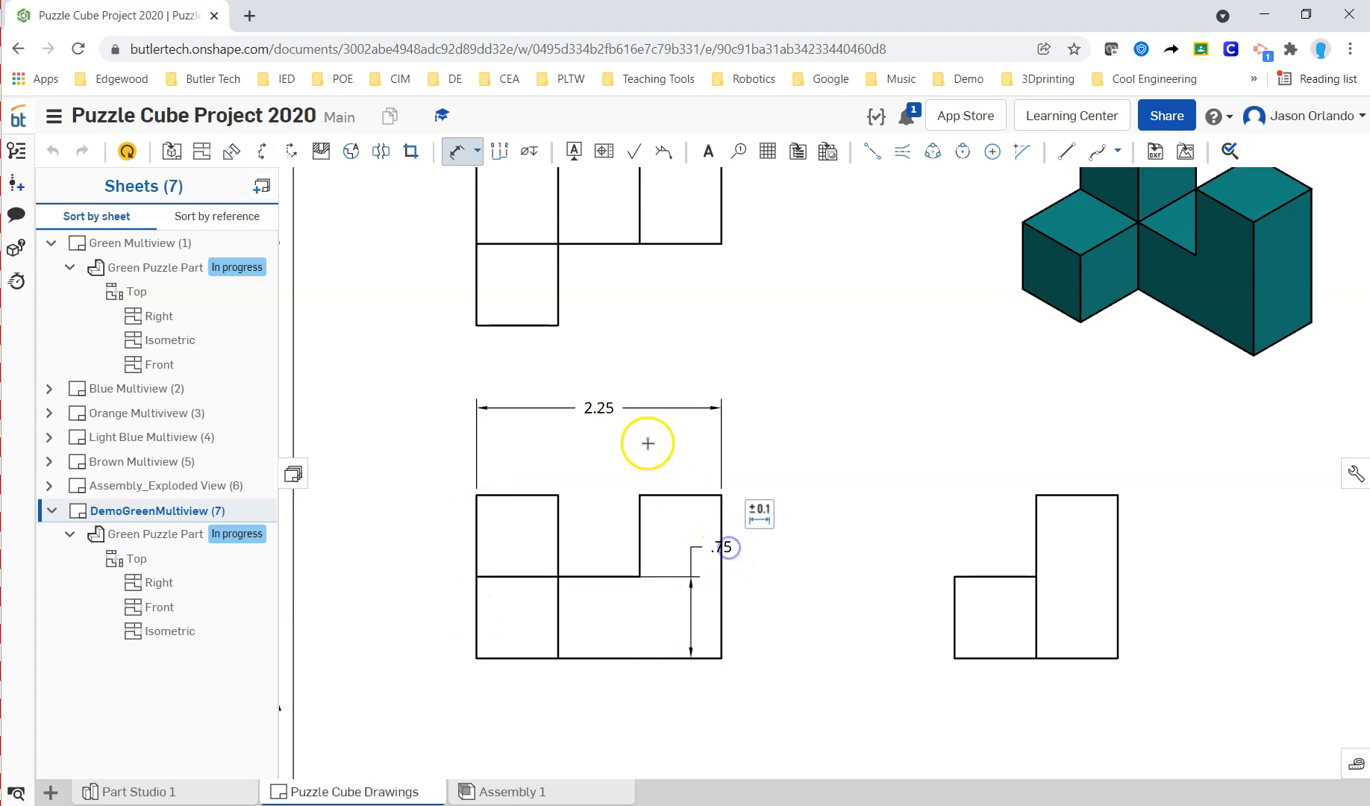
pyautogui.press('Escape')
pyautogui.hotkey('ctrl', 'z')
# Step: Add a second overall width dimension between the front view and its existing width dimension, and delete this duplicate
pyautogui.press('d')
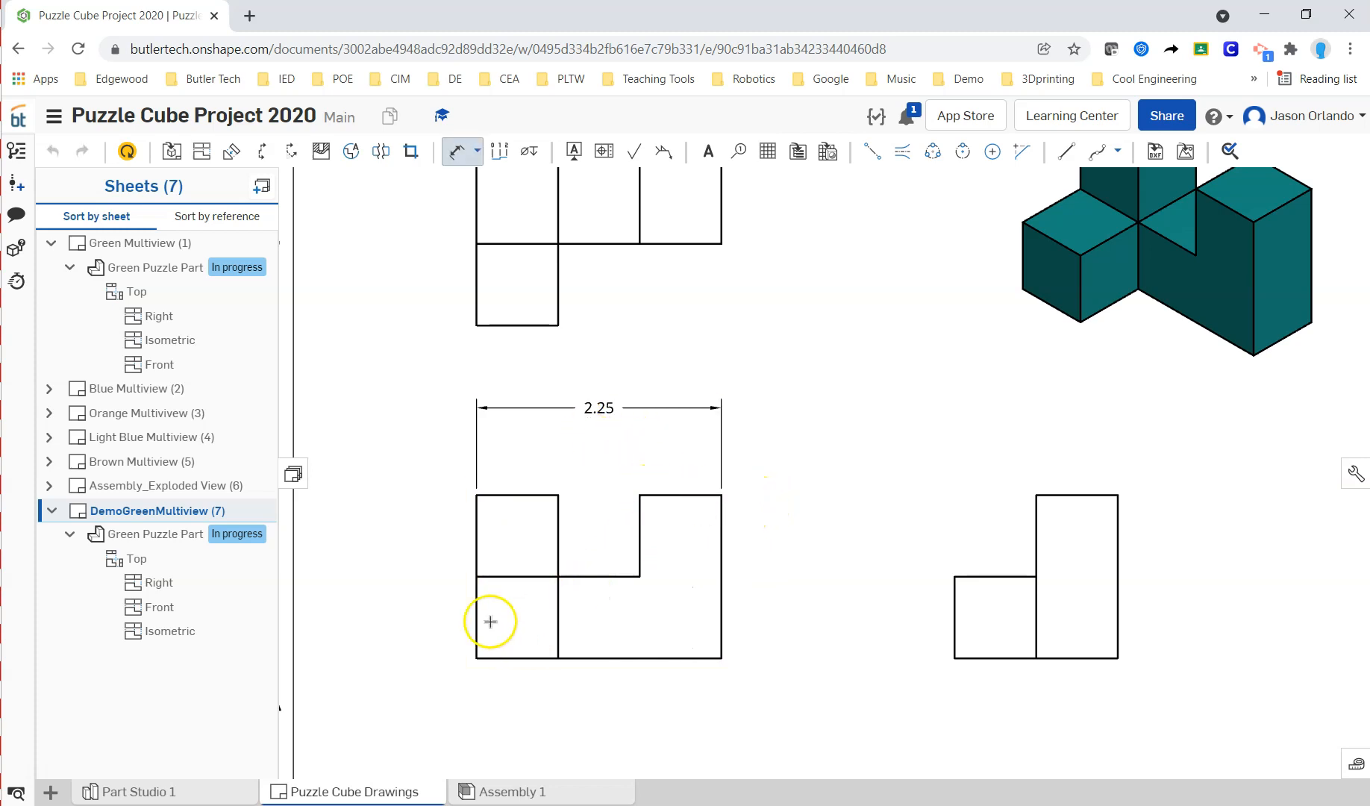
pyautogui.click(476, 611)
pyautogui.click(722, 549)
pyautogui.click(597, 435)
pyautogui.scroll(3, 526, 459)
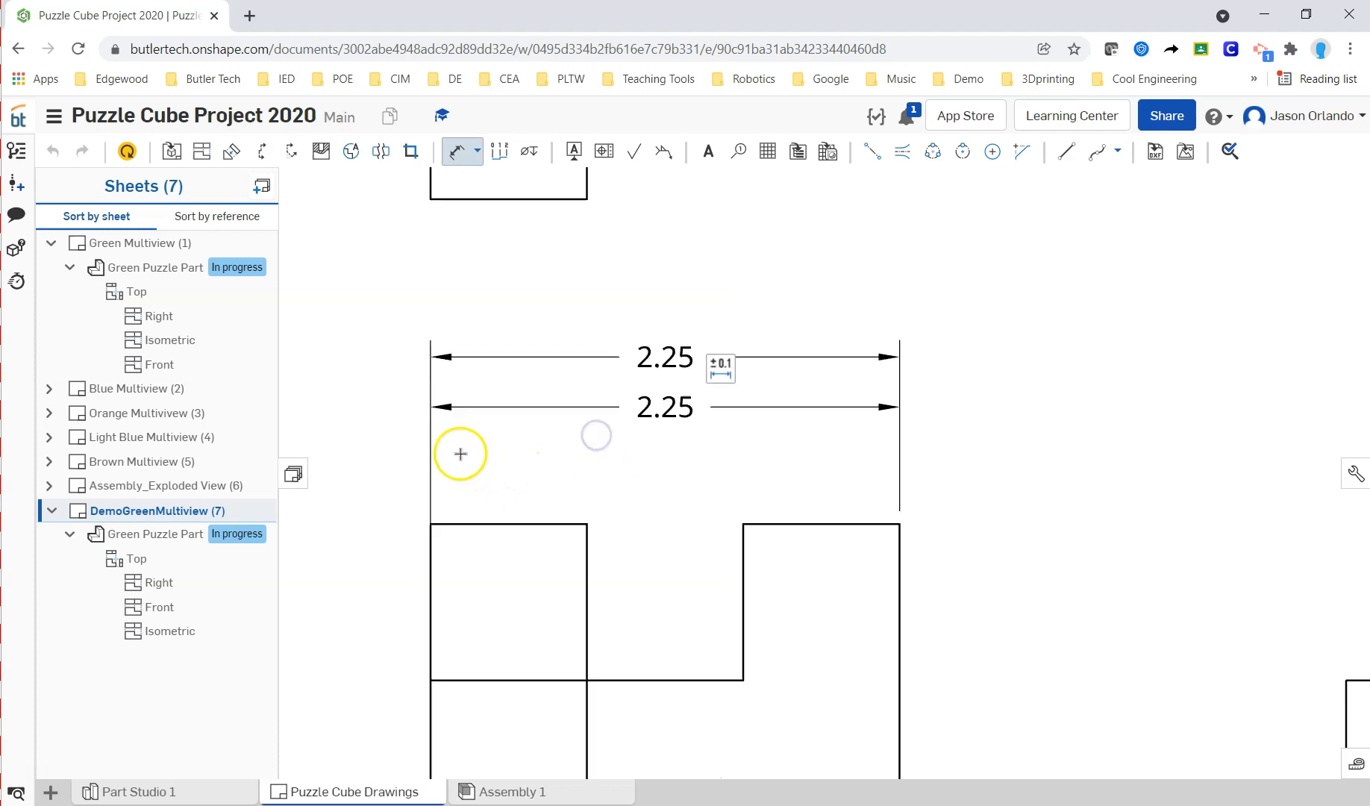
pyautogui.scroll(-3, 435, 611)
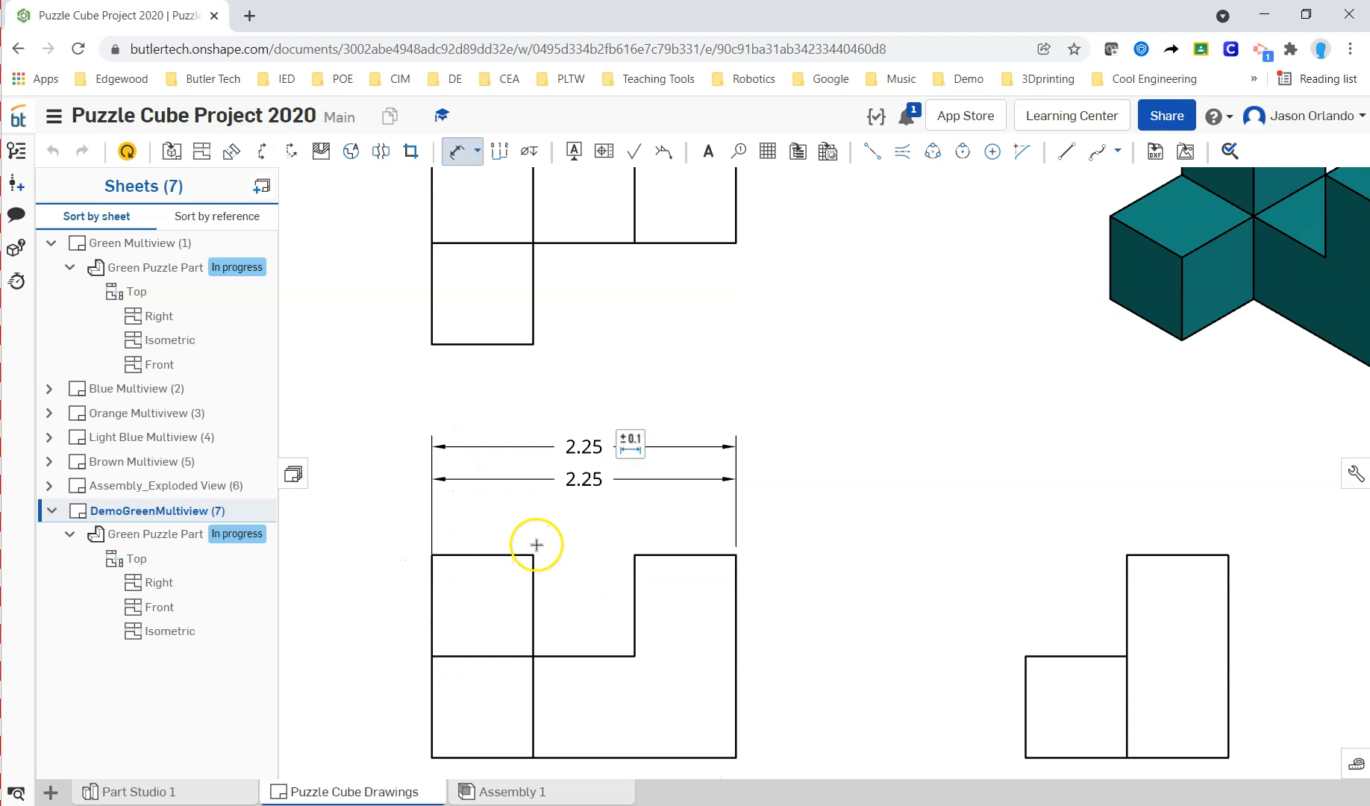
pyautogui.click(432, 553)
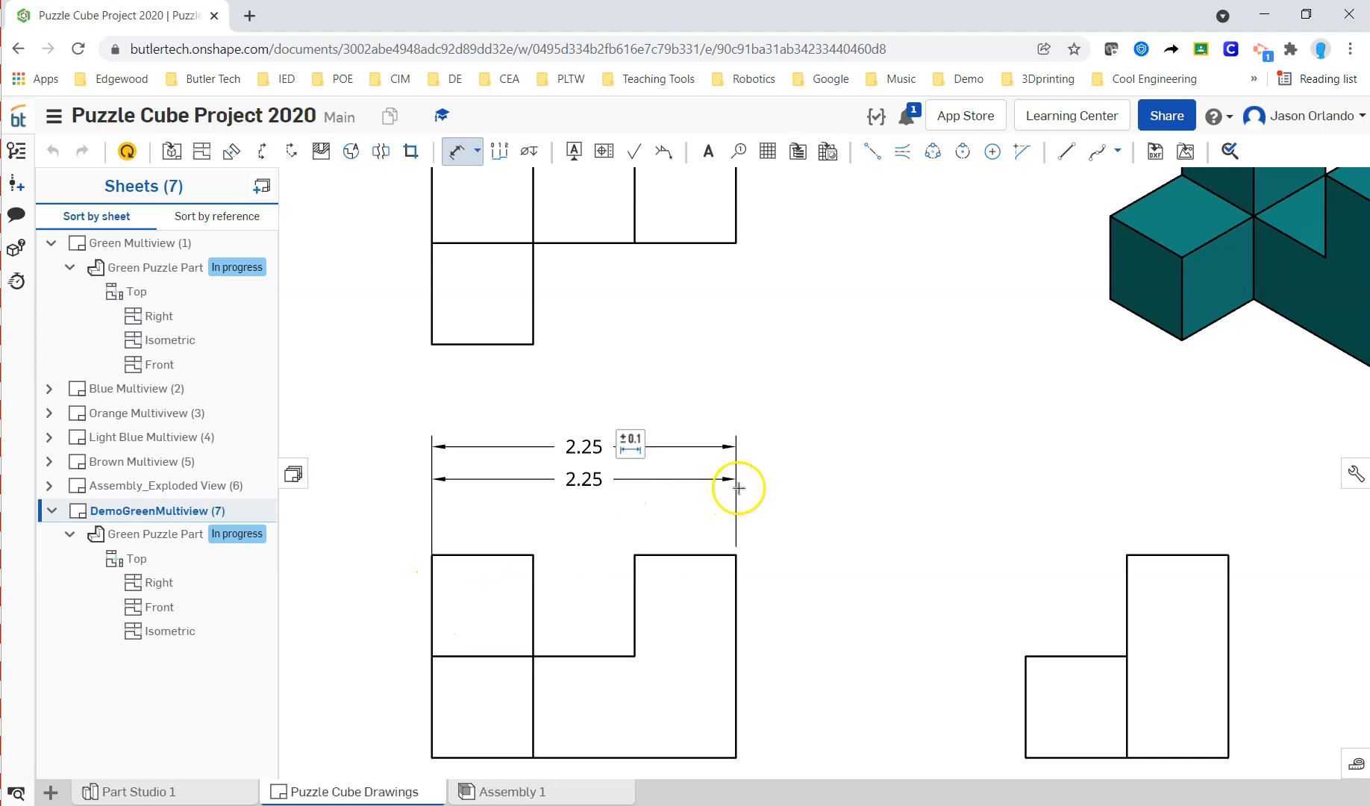
pyautogui.press('Escape')
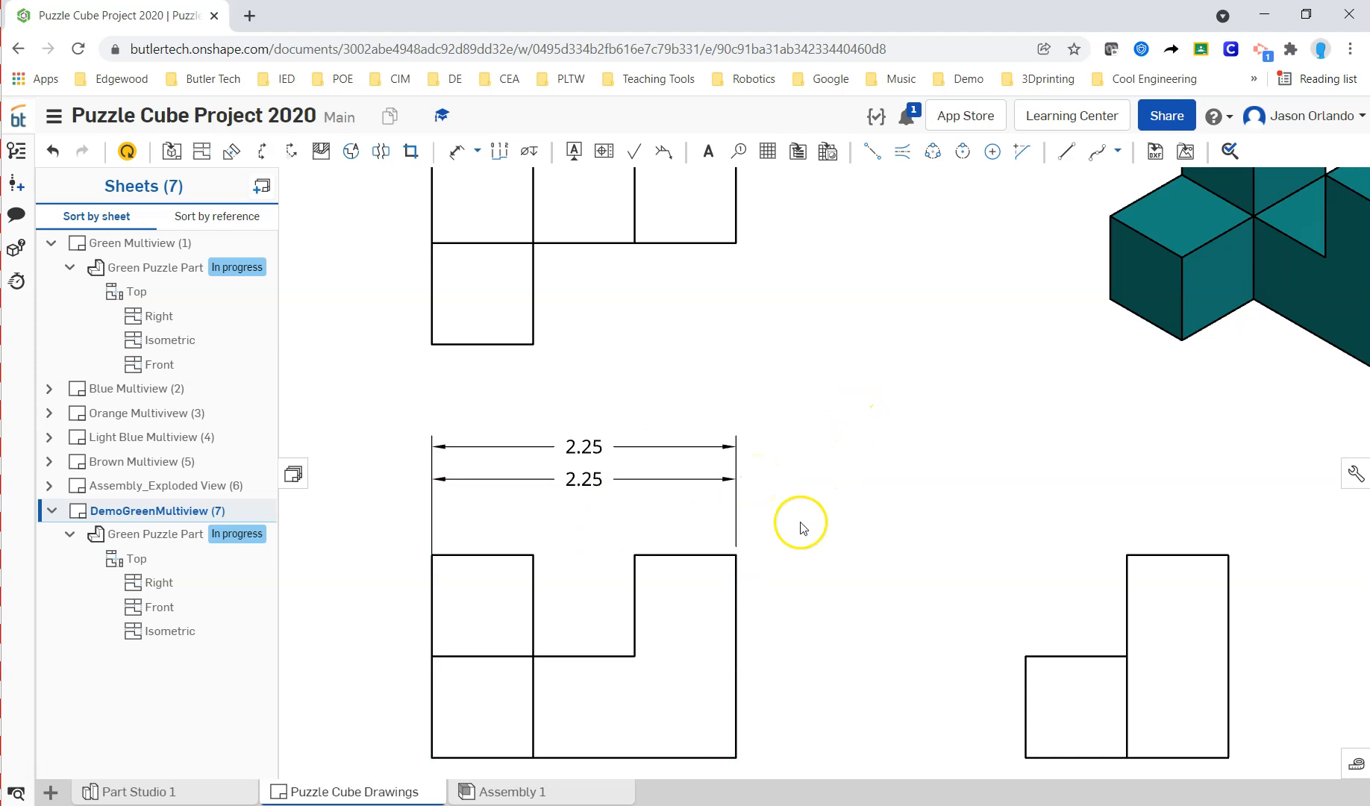
pyautogui.click(584, 480)
pyautogui.press('Delete')
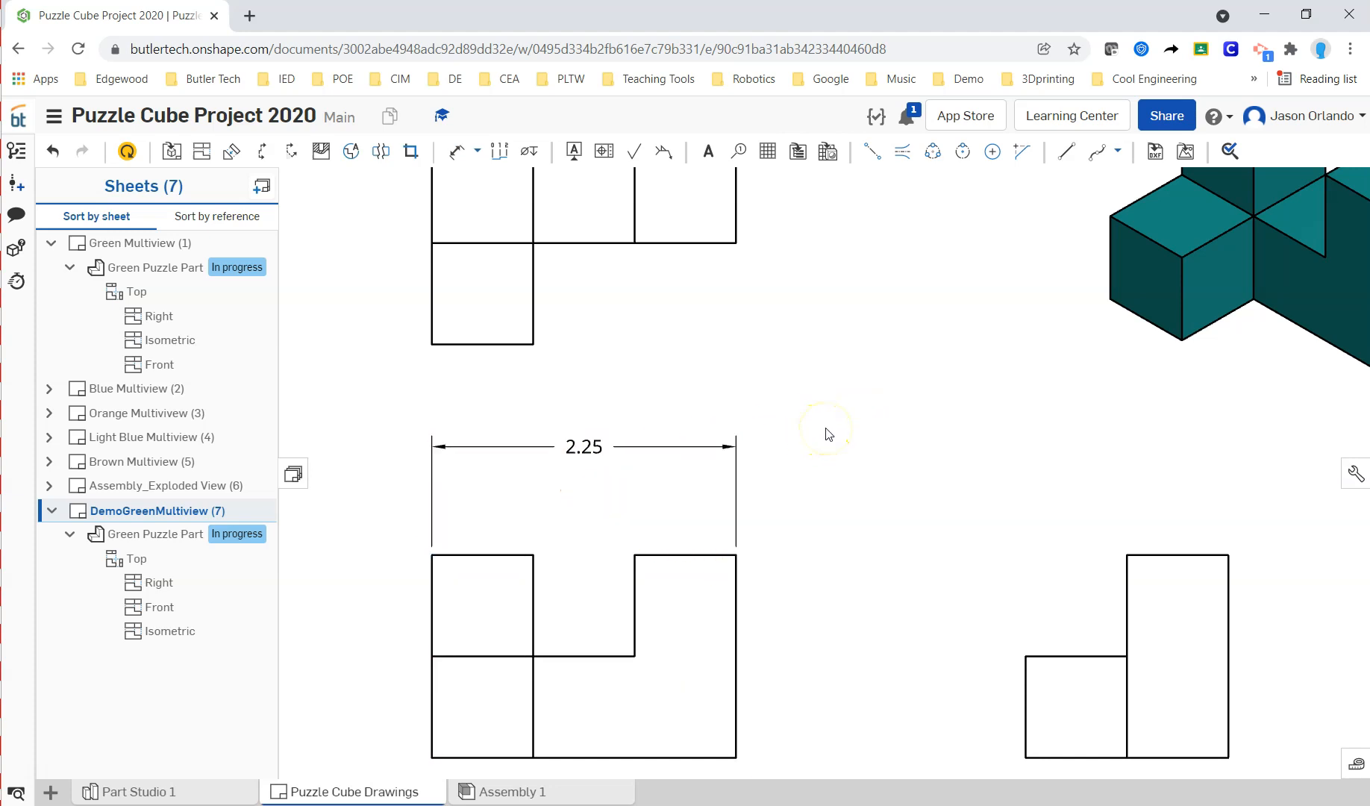
# Step: Dimension the overall height of the front view from its top edge to its bottom edge, placing it on the view's right side
pyautogui.scroll(-3, 826, 433)
pyautogui.moveTo(847, 457); pyautogui.dragTo(775, 461, button='middle')
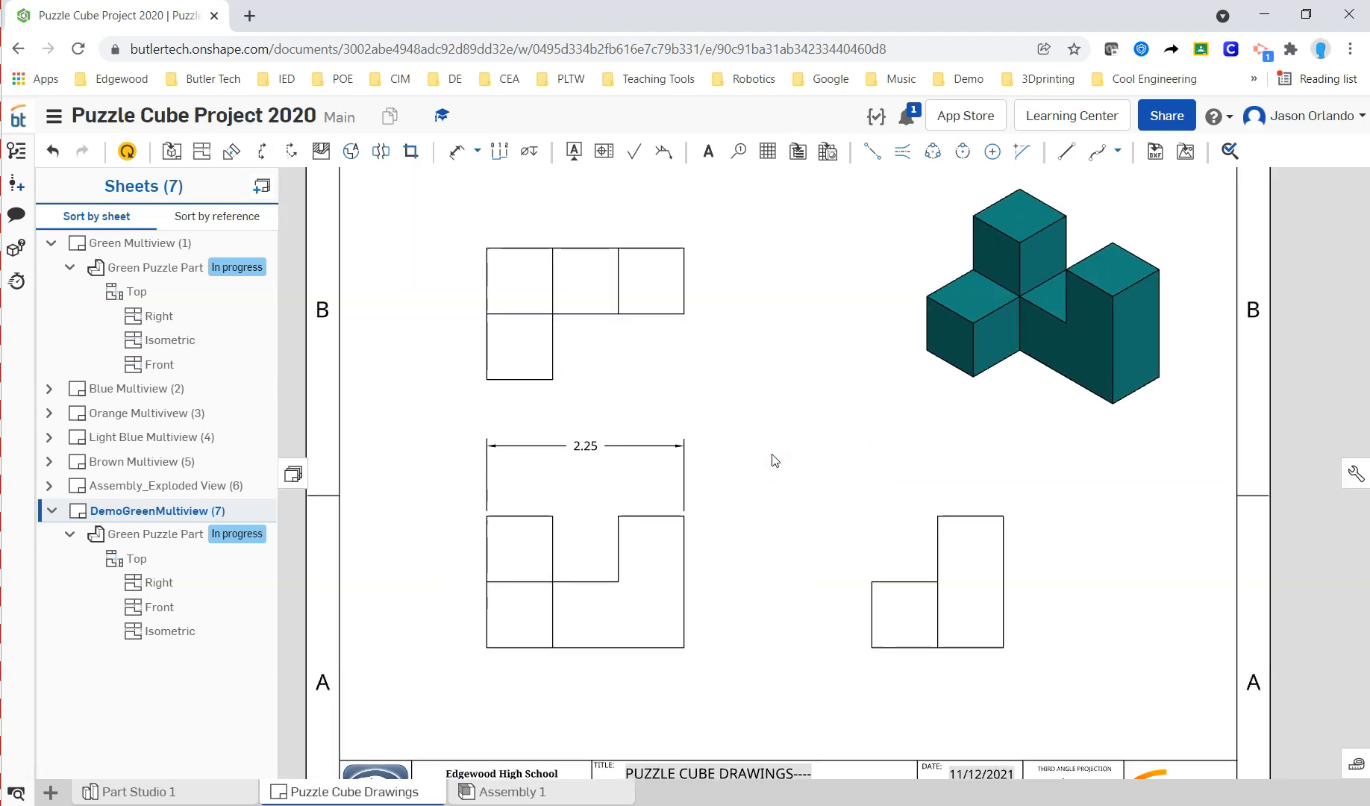
pyautogui.press('d')
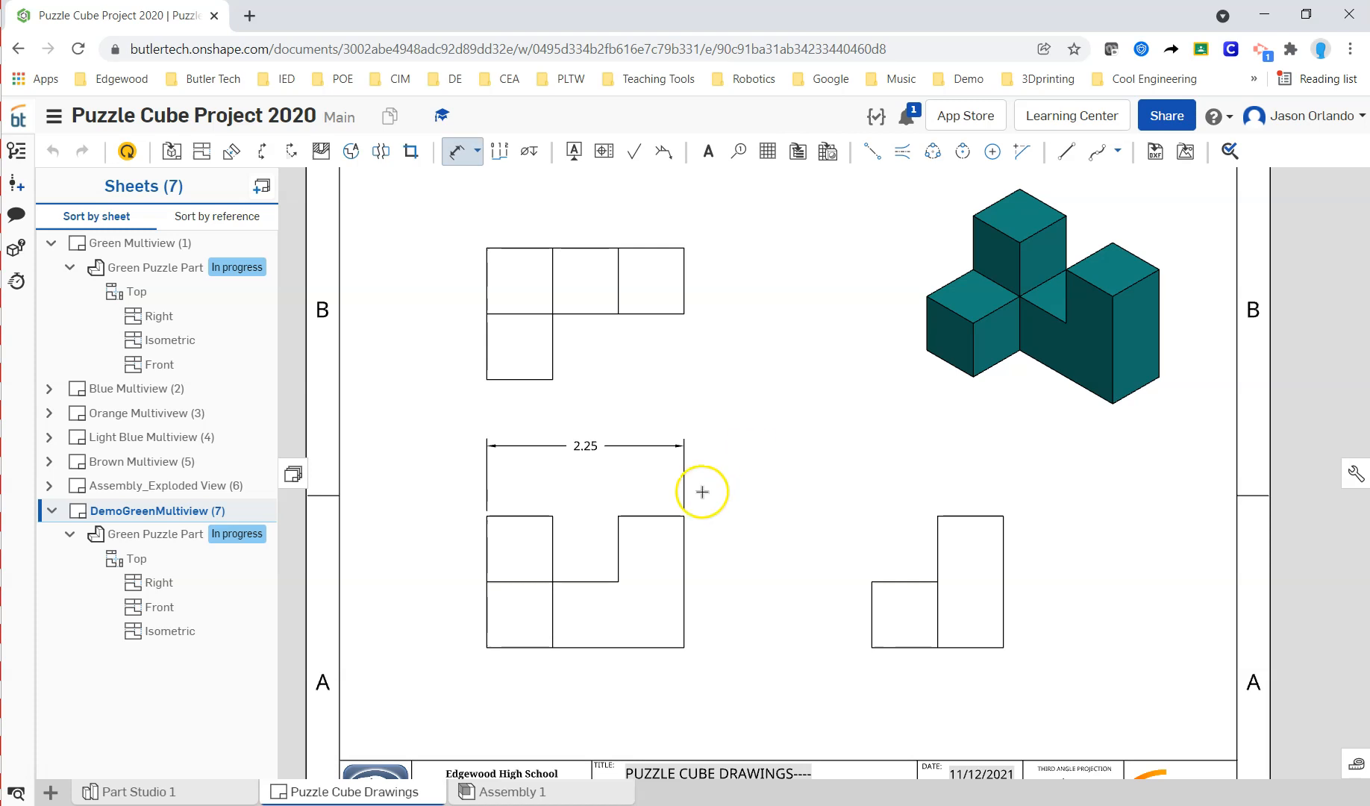
pyautogui.click(662, 515)
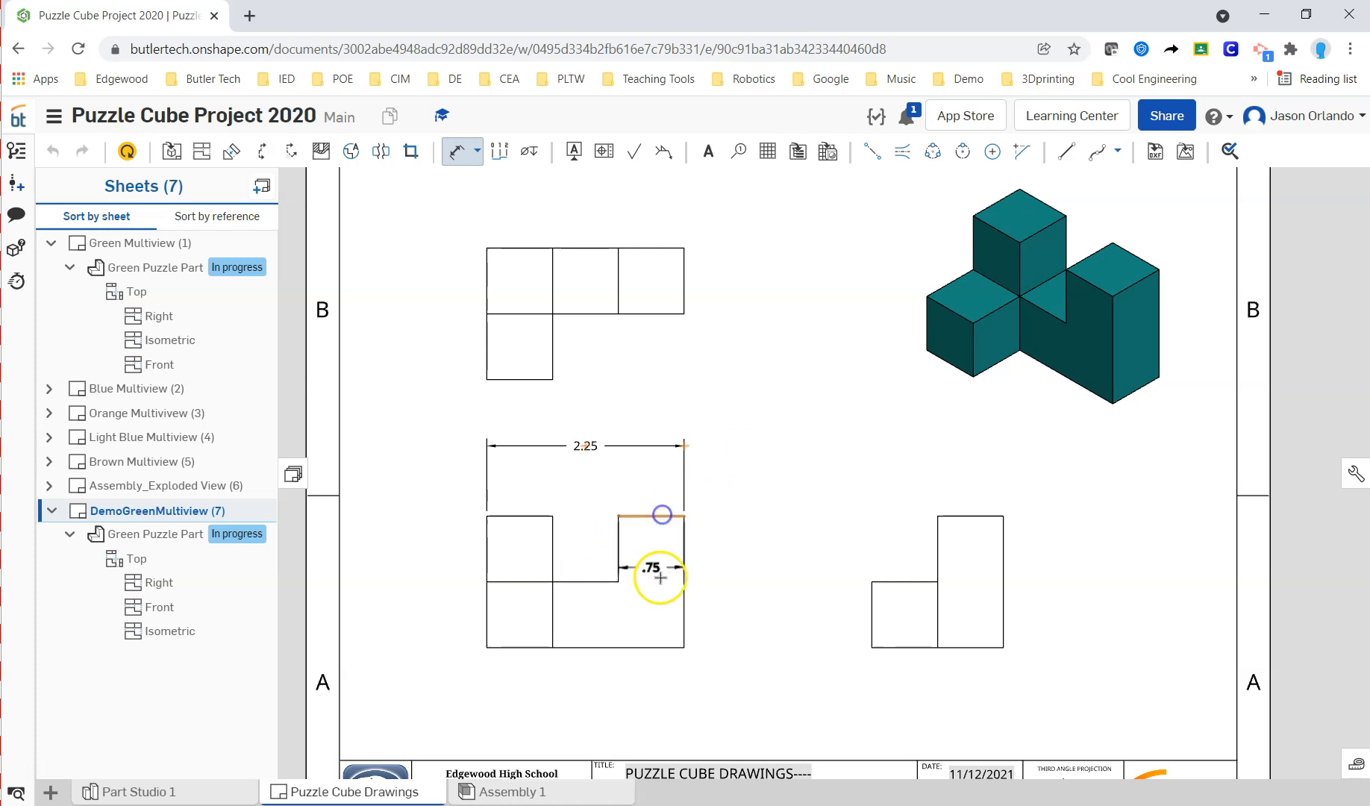
pyautogui.click(664, 646)
pyautogui.click(730, 594)
# Step: Dimension the overall height of the right-side view, placing it on the view's left side, and end dimensioning
pyautogui.click(955, 516)
pyautogui.click(892, 647)
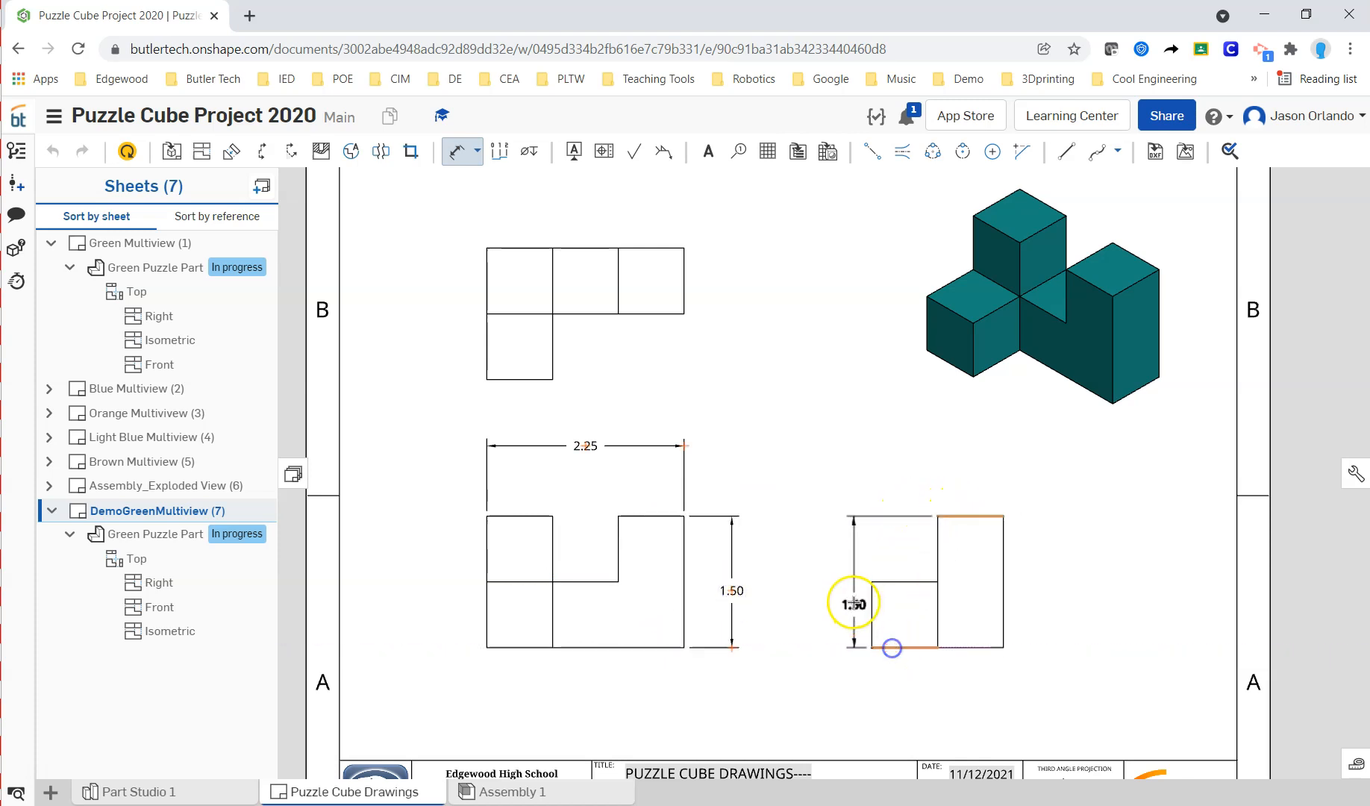
pyautogui.click(799, 590)
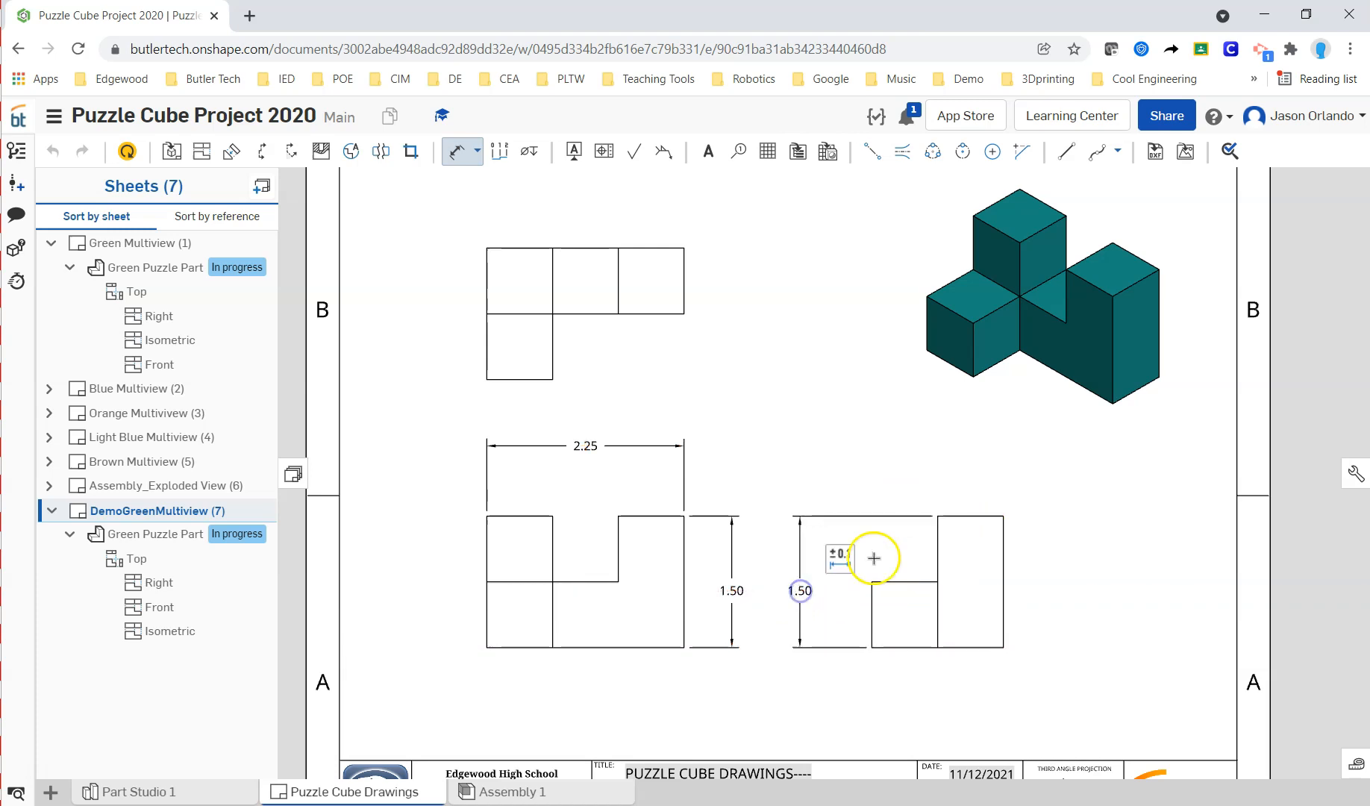
pyautogui.press('Escape')
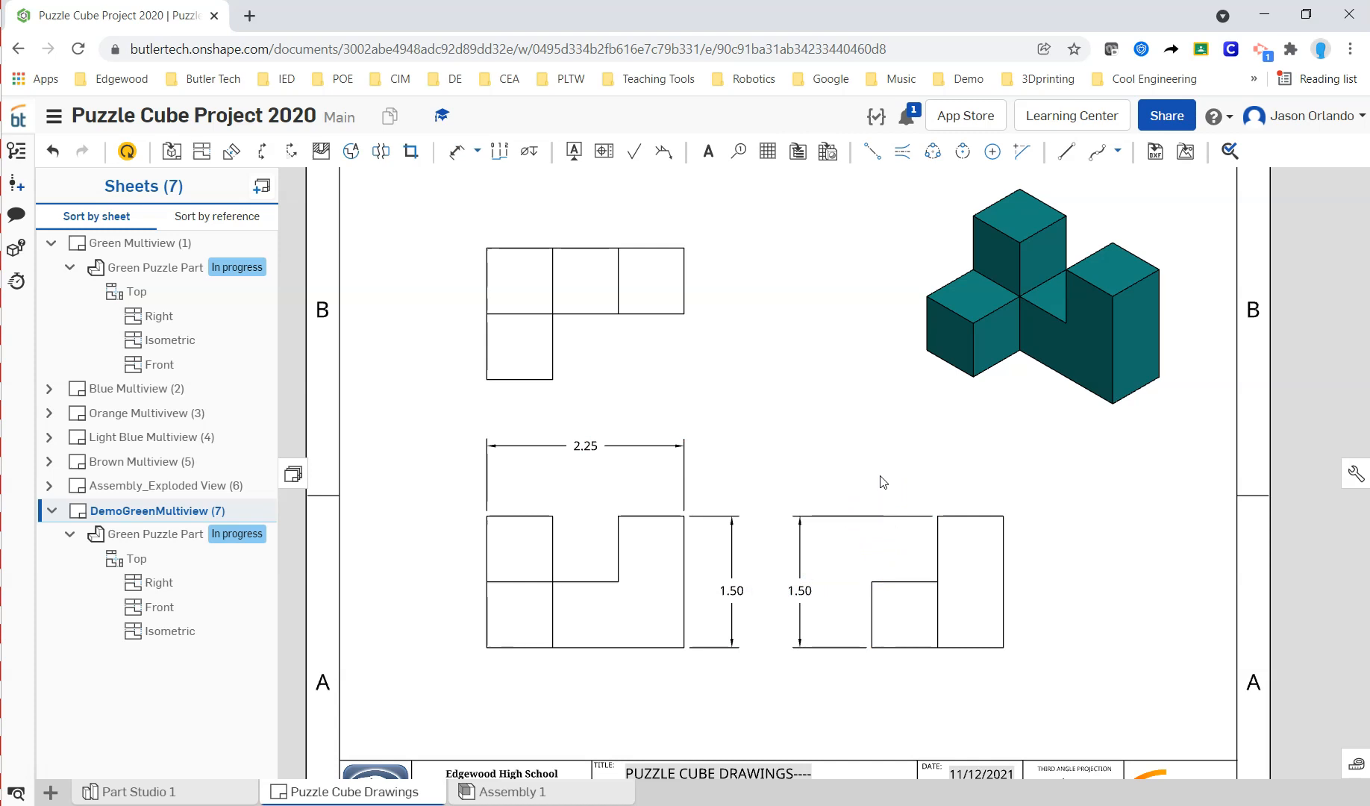
# Step: Delete the front view's overall height dimension, and dimension the overall depth of the right-side view above that view
pyautogui.click(734, 588)
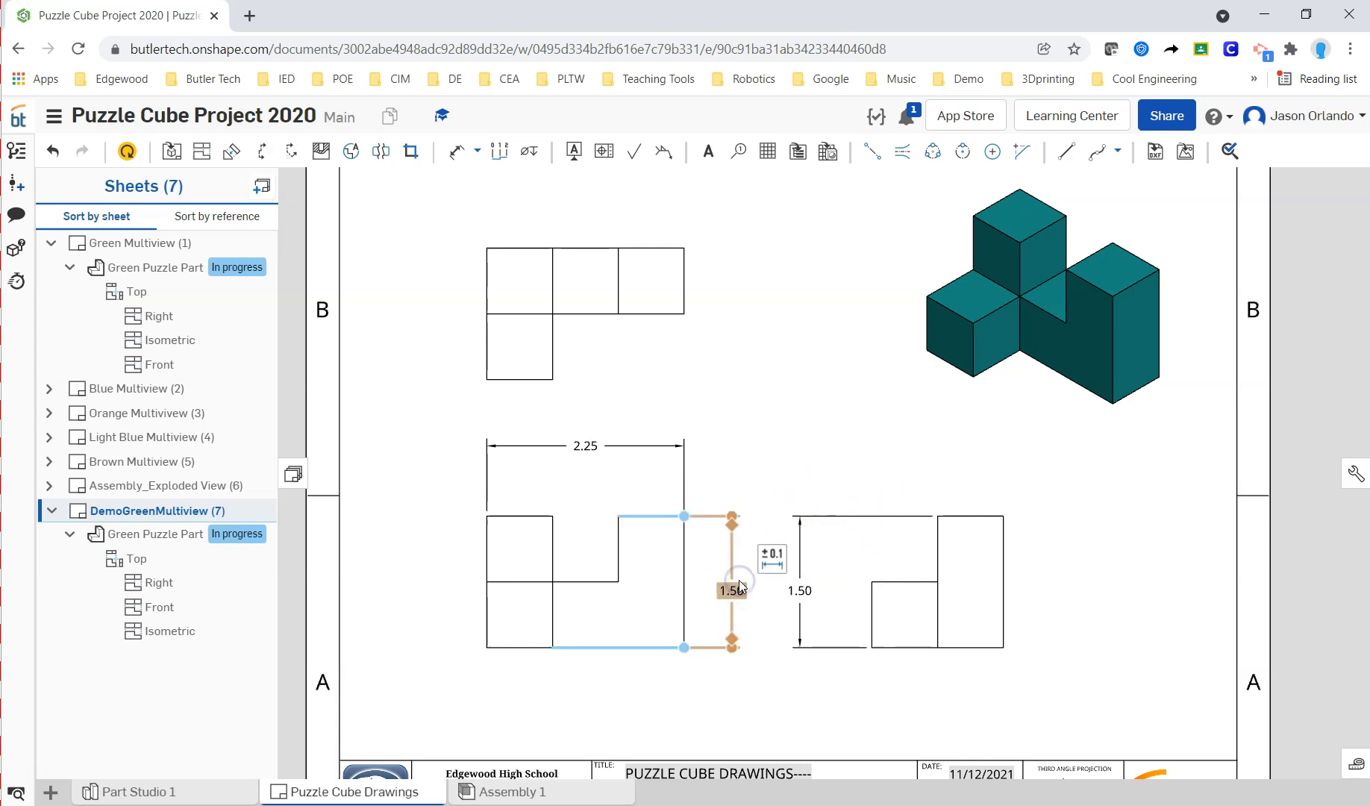
pyautogui.press('Delete')
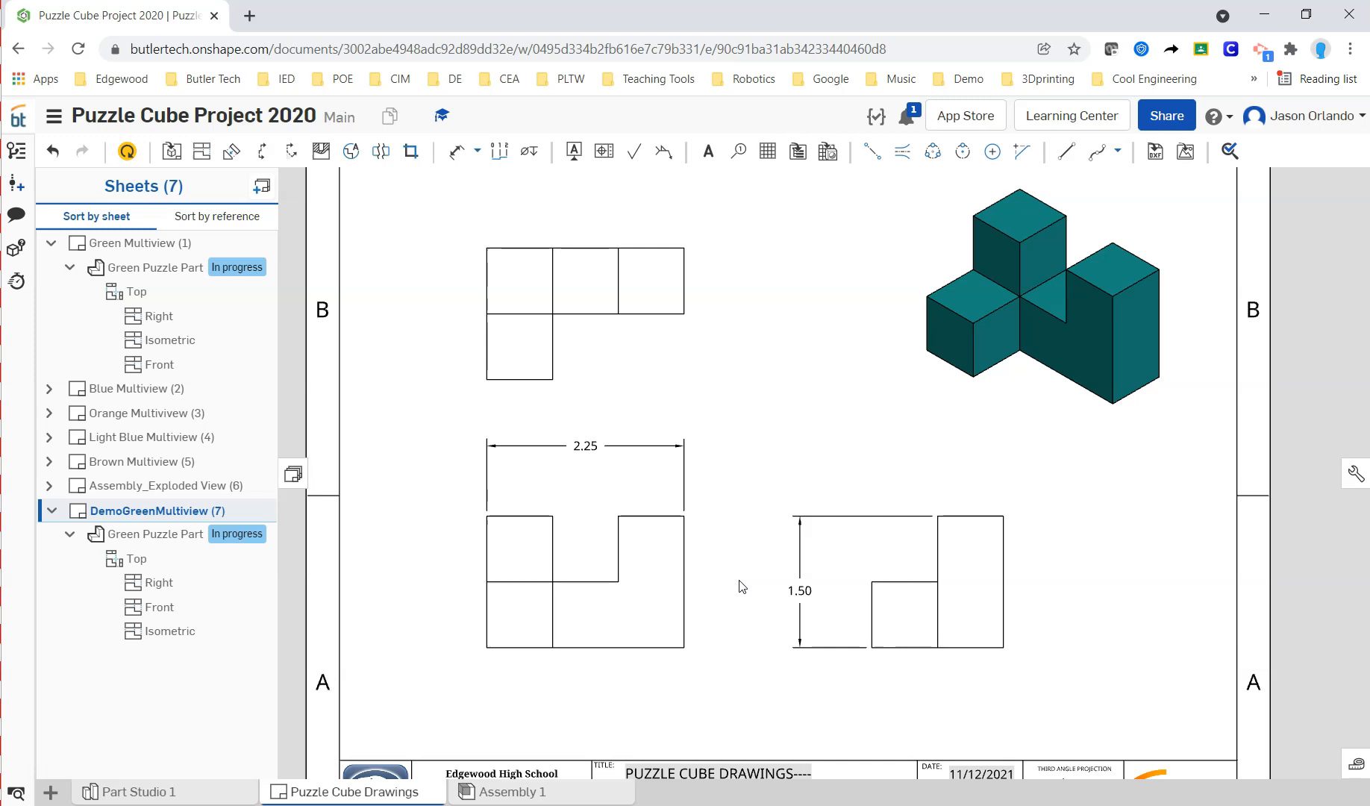
pyautogui.press('d')
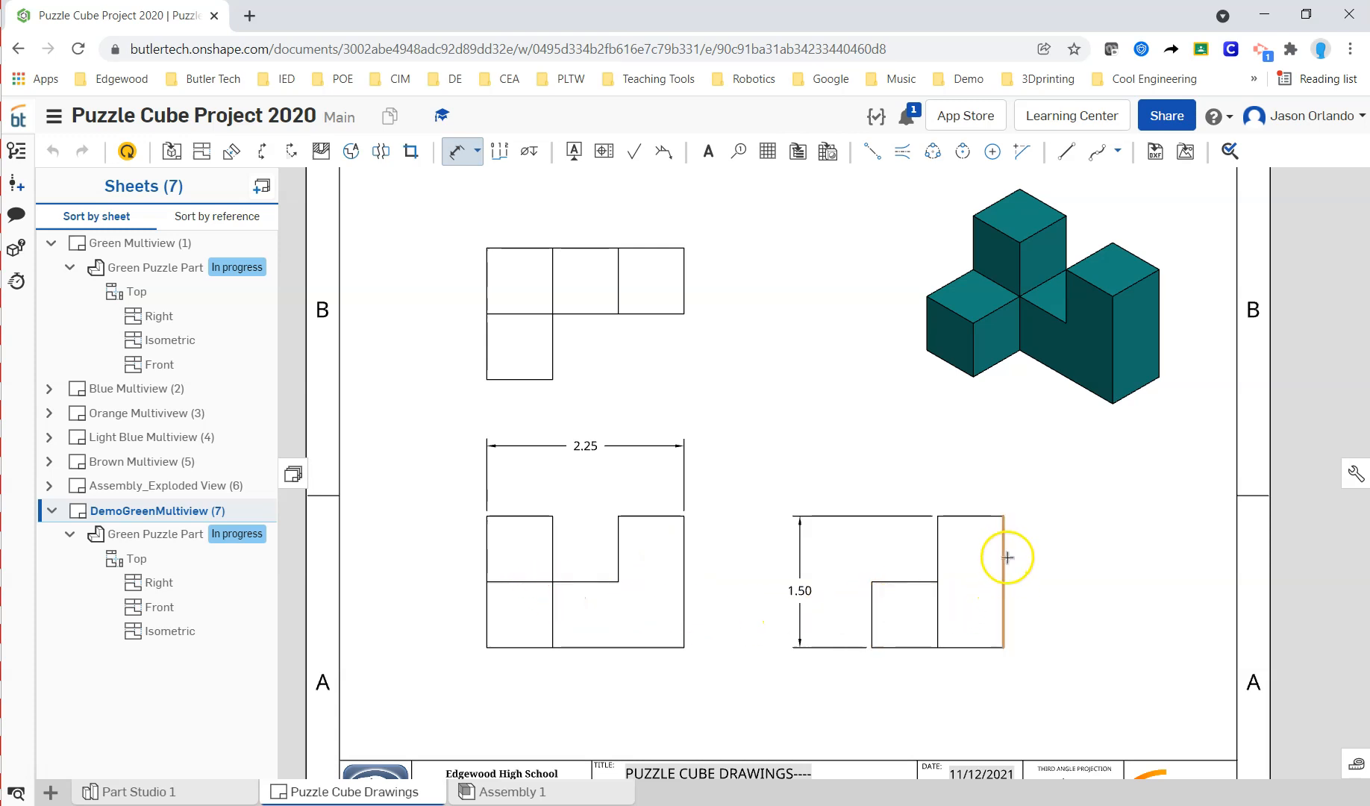
pyautogui.click(874, 603)
pyautogui.click(1003, 571)
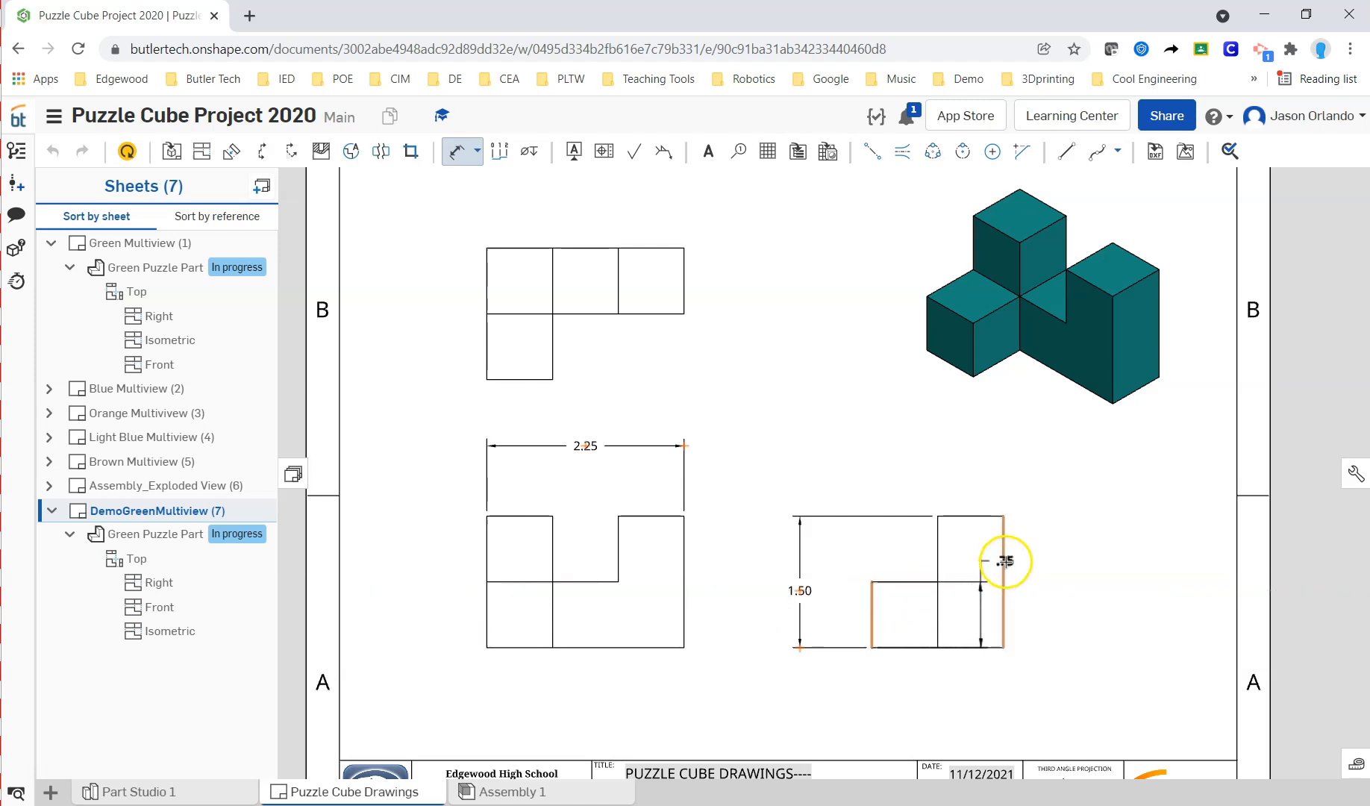
pyautogui.click(935, 455)
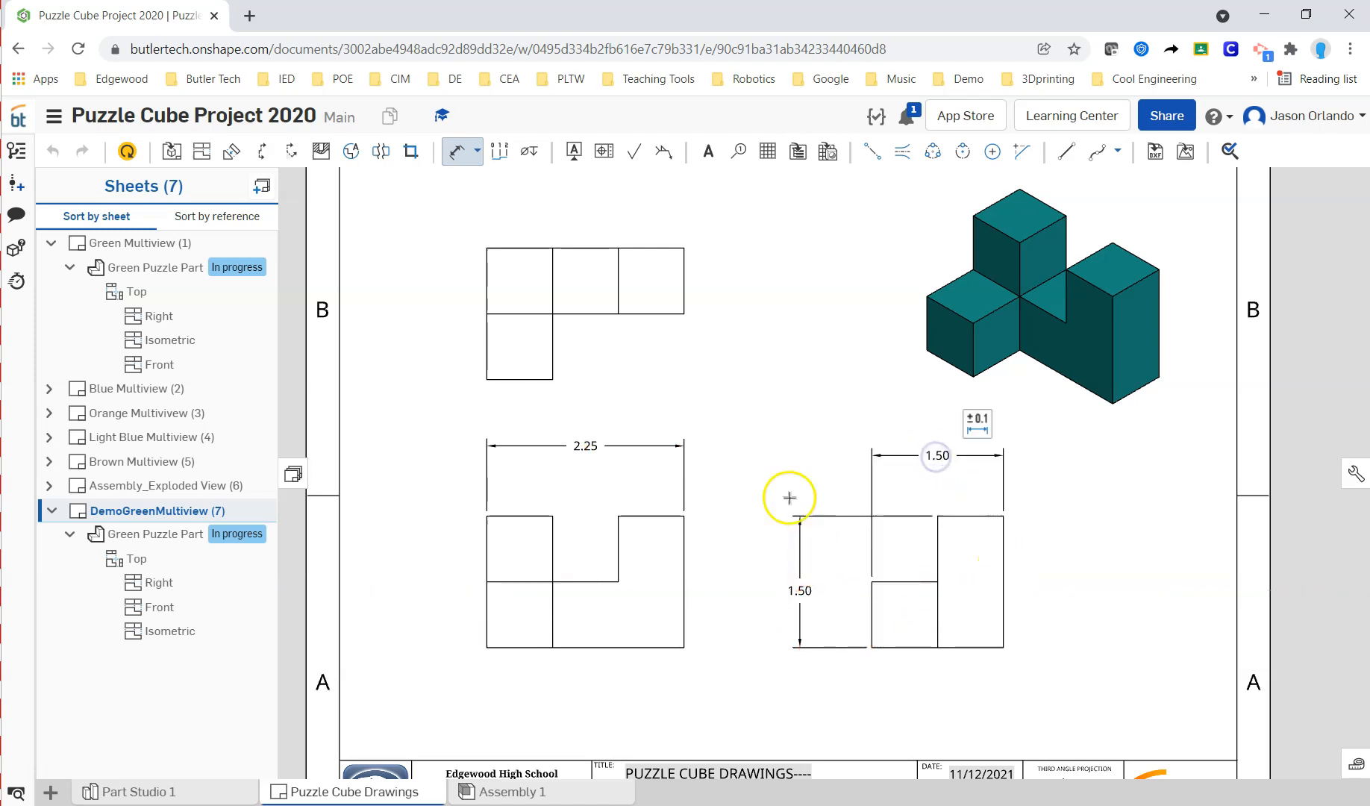
# Step: Dimension the top view's overall depth on its right side, and delete the matching depth dimension above the right-side view
pyautogui.click(528, 380)
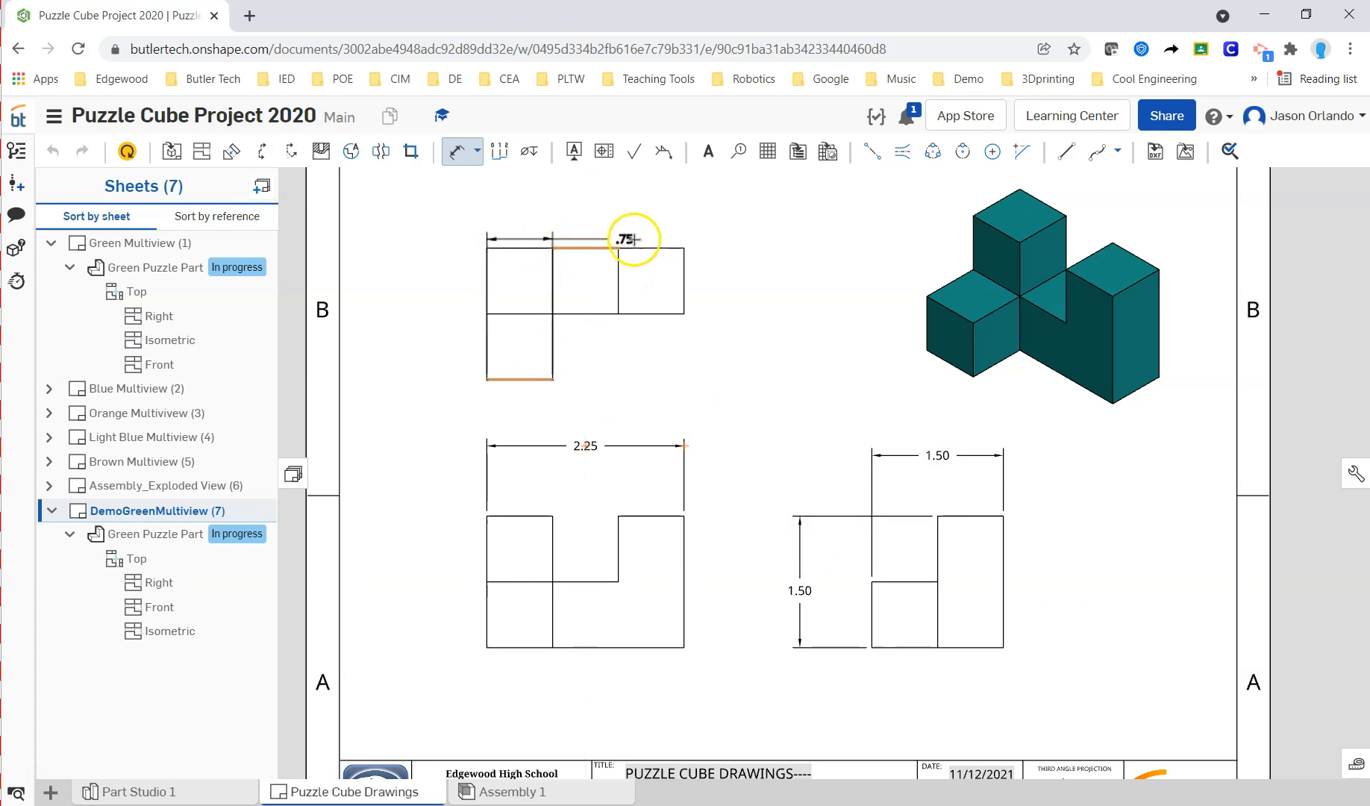
pyautogui.click(672, 248)
pyautogui.click(770, 298)
pyautogui.press('Escape')
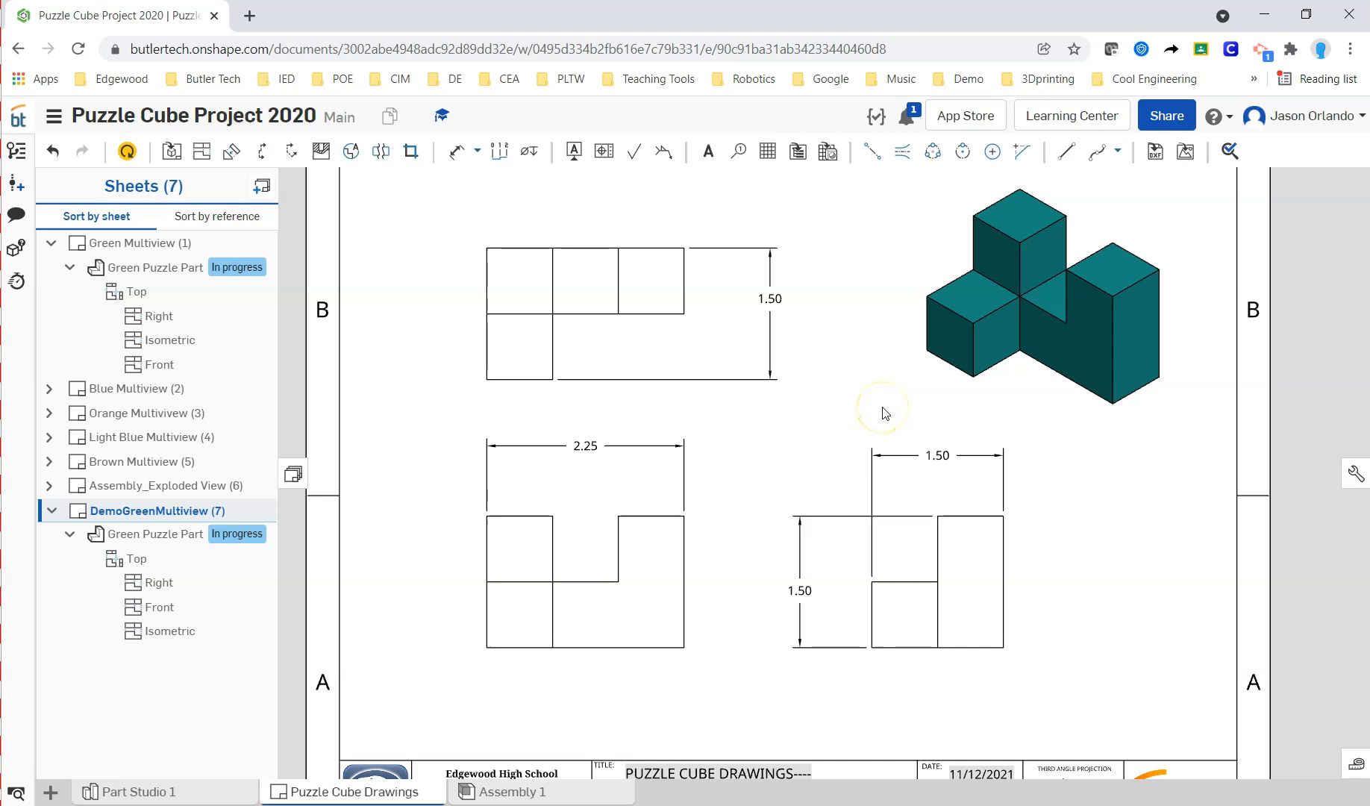
pyautogui.click(939, 453)
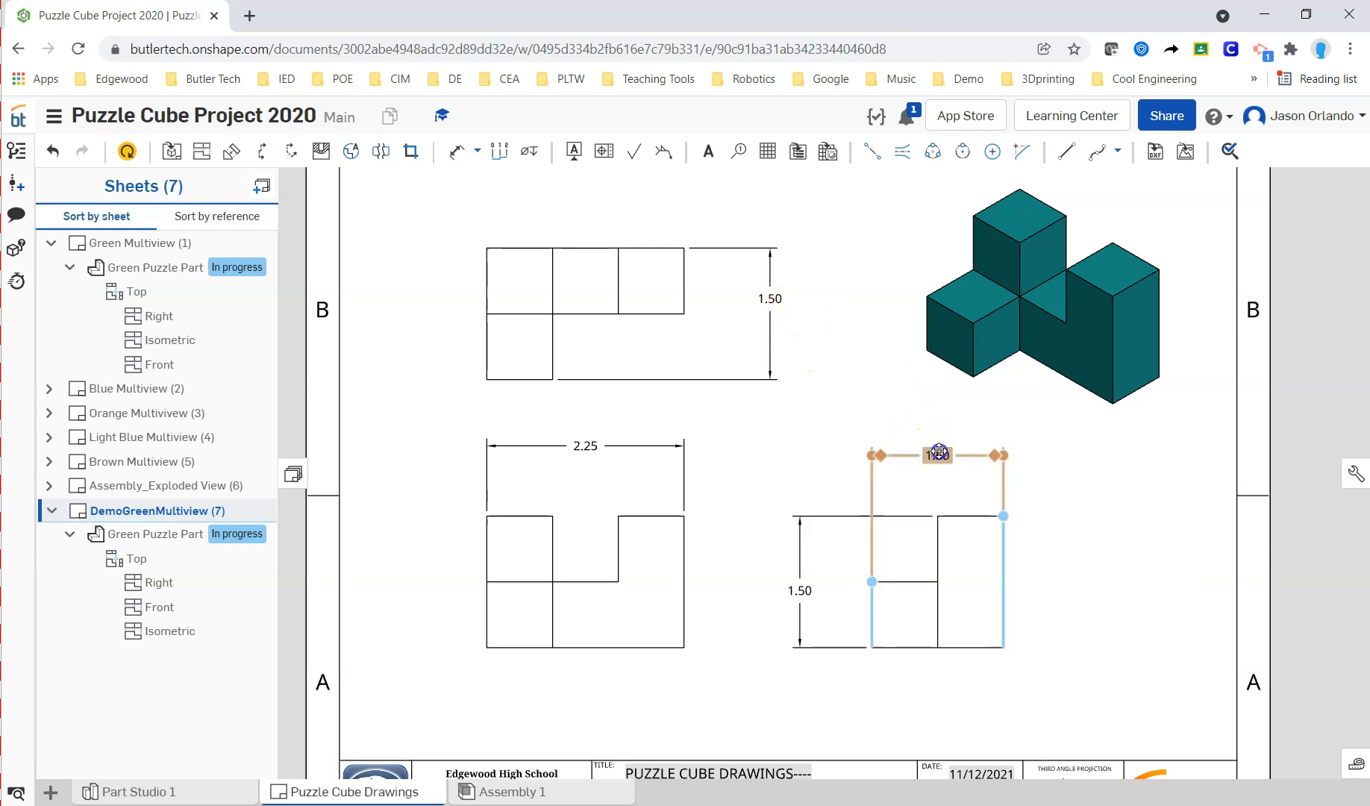
pyautogui.press('Delete')
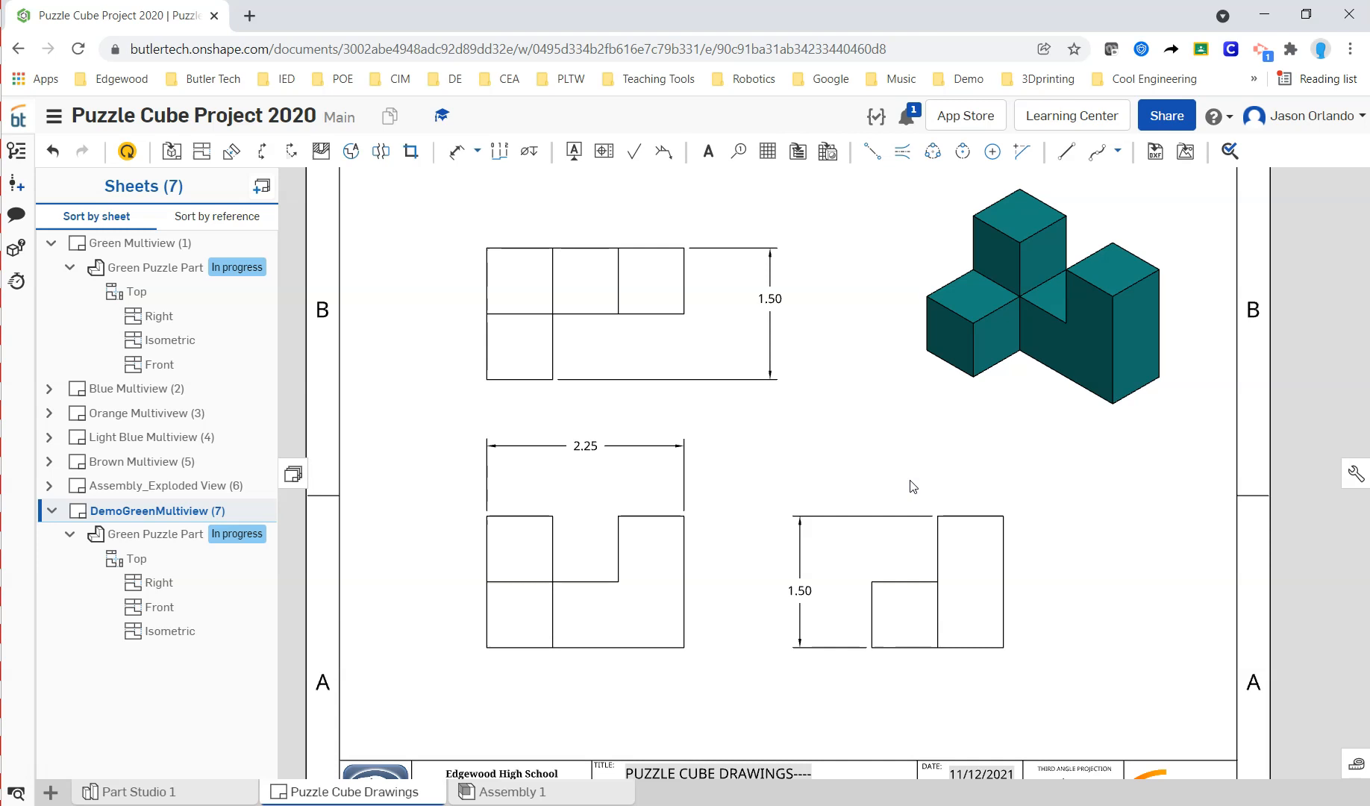
# Step: Center the right-side view's height dimension text and the top view's depth dimension text along their dimension lines
pyautogui.click(581, 446)
pyautogui.click(780, 566)
pyautogui.click(798, 588)
pyautogui.moveTo(801, 579)
pyautogui.mouseDown()
pyautogui.moveTo(796, 565)
pyautogui.moveTo(798, 582)
pyautogui.mouseUp()
pyautogui.moveTo(771, 296); pyautogui.dragTo(774, 314)
pyautogui.click(842, 354)
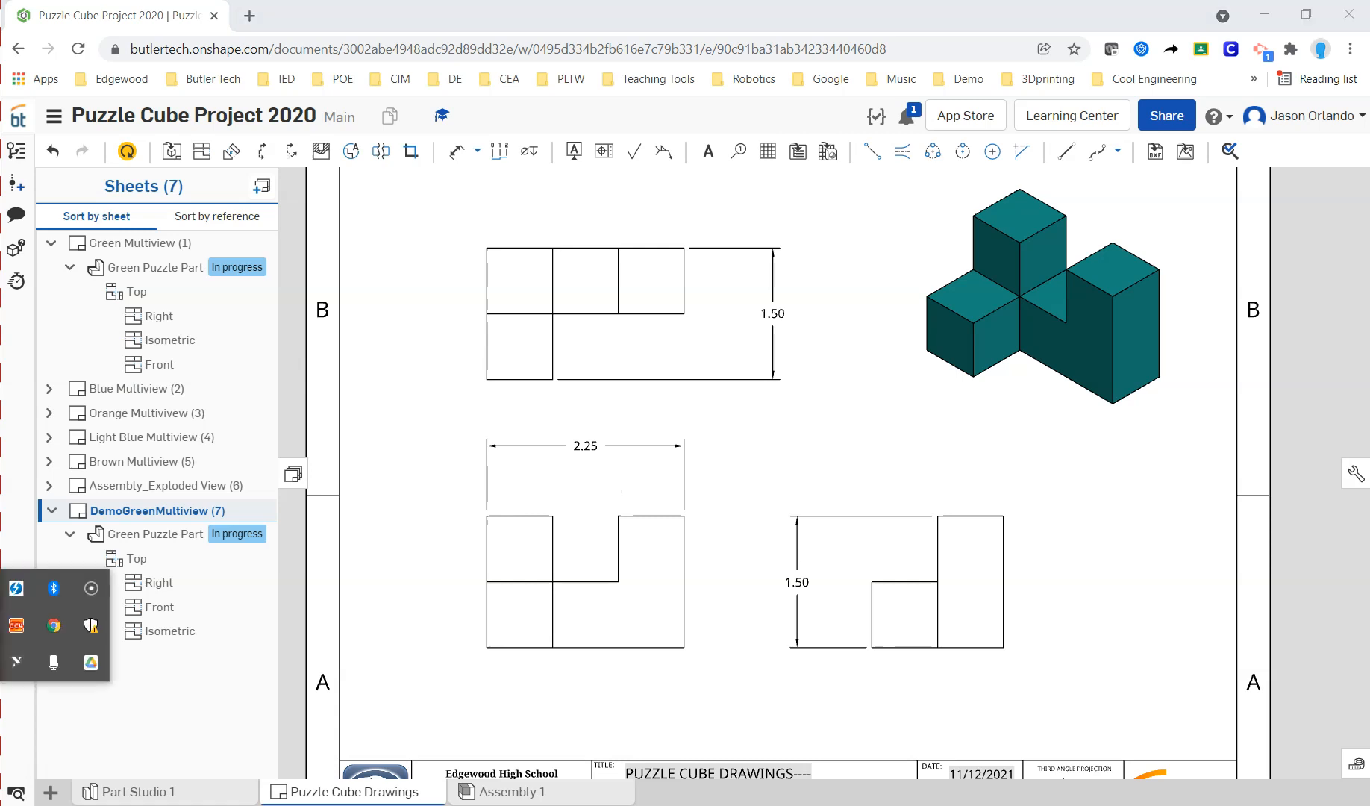
# Step: Open Calculator, slide its window gradually across the front view to uncover the view's surfaces, and close it
pyautogui.press('super')
pyautogui.write('calc')
pyautogui.press('Return')
pyautogui.moveTo(705, 239)
pyautogui.mouseDown()
pyautogui.moveTo(598, 251)
pyautogui.moveTo(594, 266)
pyautogui.moveTo(635, 319)
pyautogui.moveTo(914, 310)
pyautogui.moveTo(537, 360)
pyautogui.moveTo(588, 364)
pyautogui.moveTo(510, 358)
pyautogui.moveTo(543, 347)
pyautogui.mouseUp()
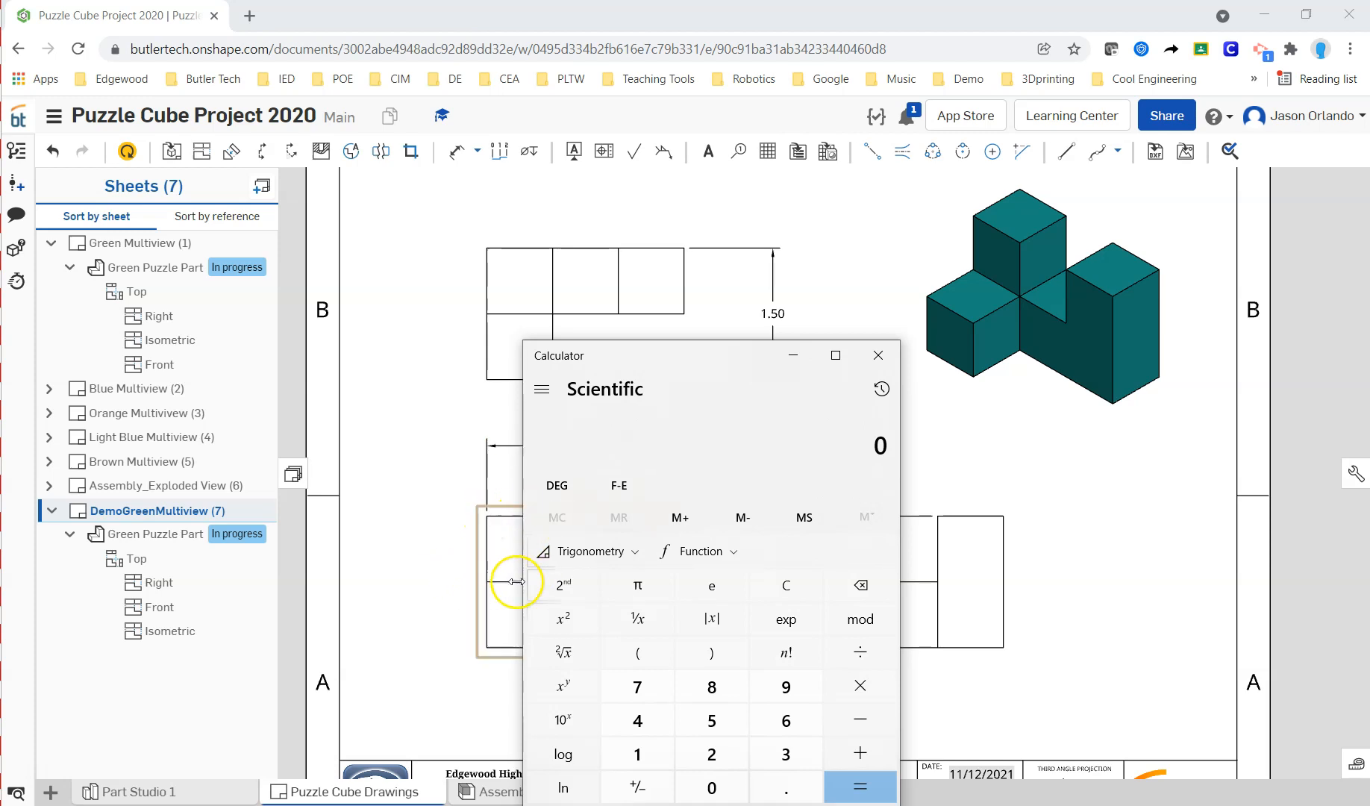
pyautogui.moveTo(569, 354); pyautogui.dragTo(610, 355)
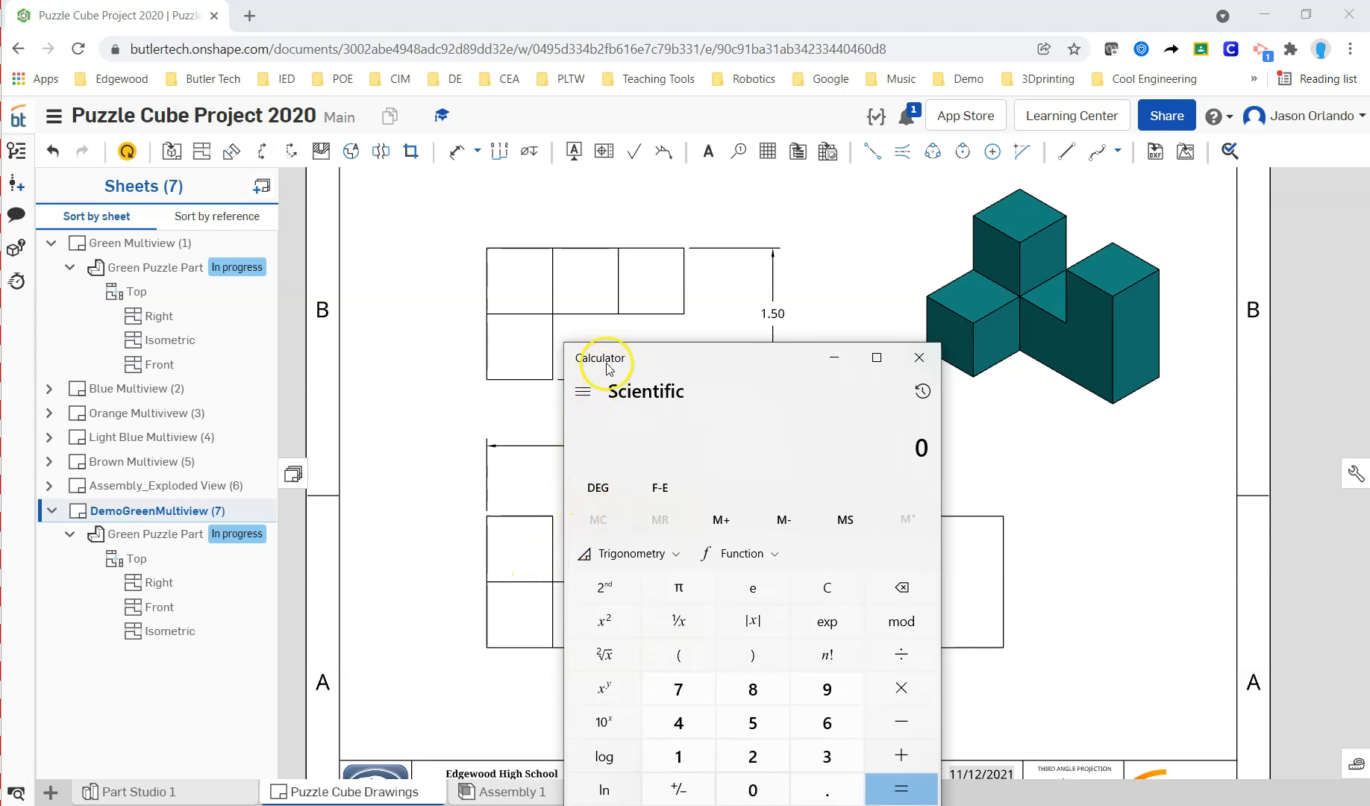
pyautogui.moveTo(606, 367); pyautogui.dragTo(630, 367)
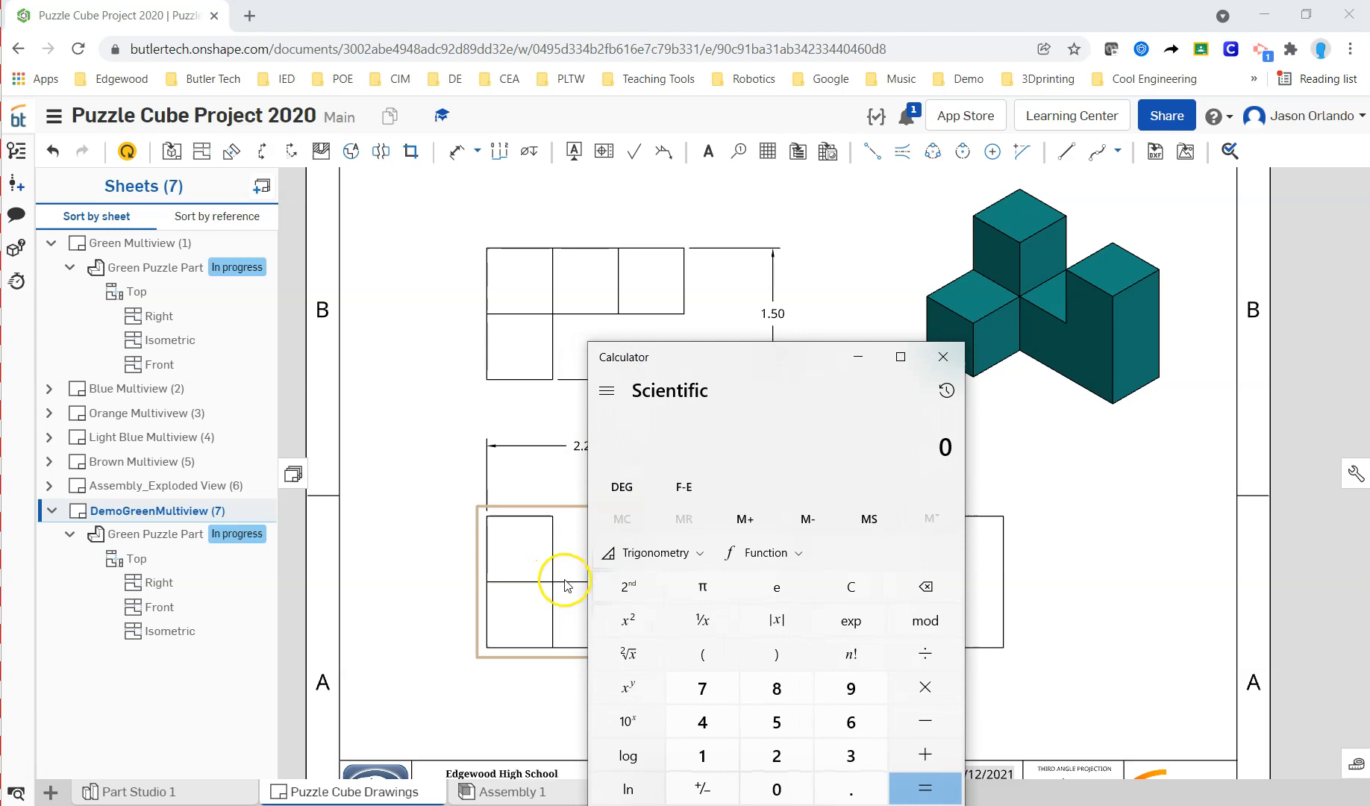
pyautogui.moveTo(631, 360); pyautogui.dragTo(668, 359)
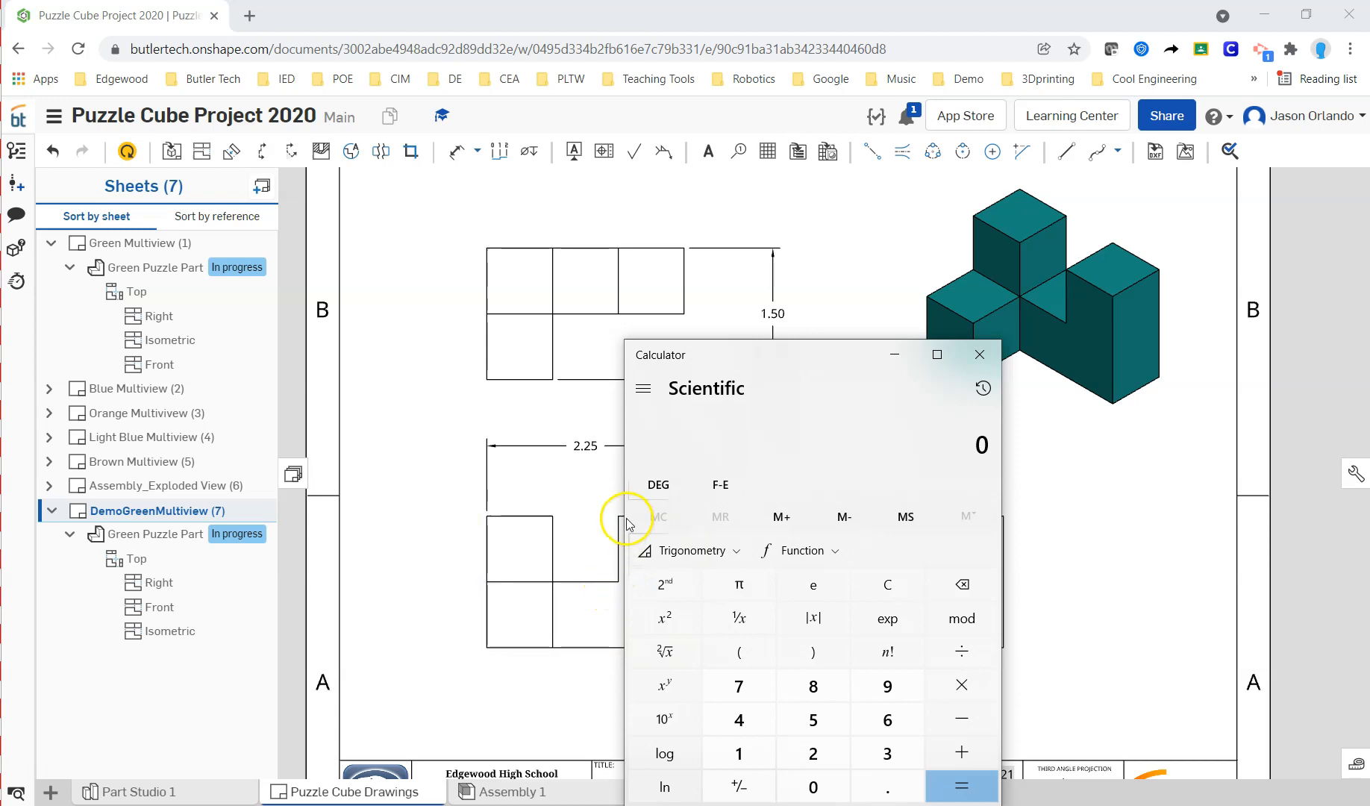
pyautogui.moveTo(669, 364); pyautogui.dragTo(690, 363)
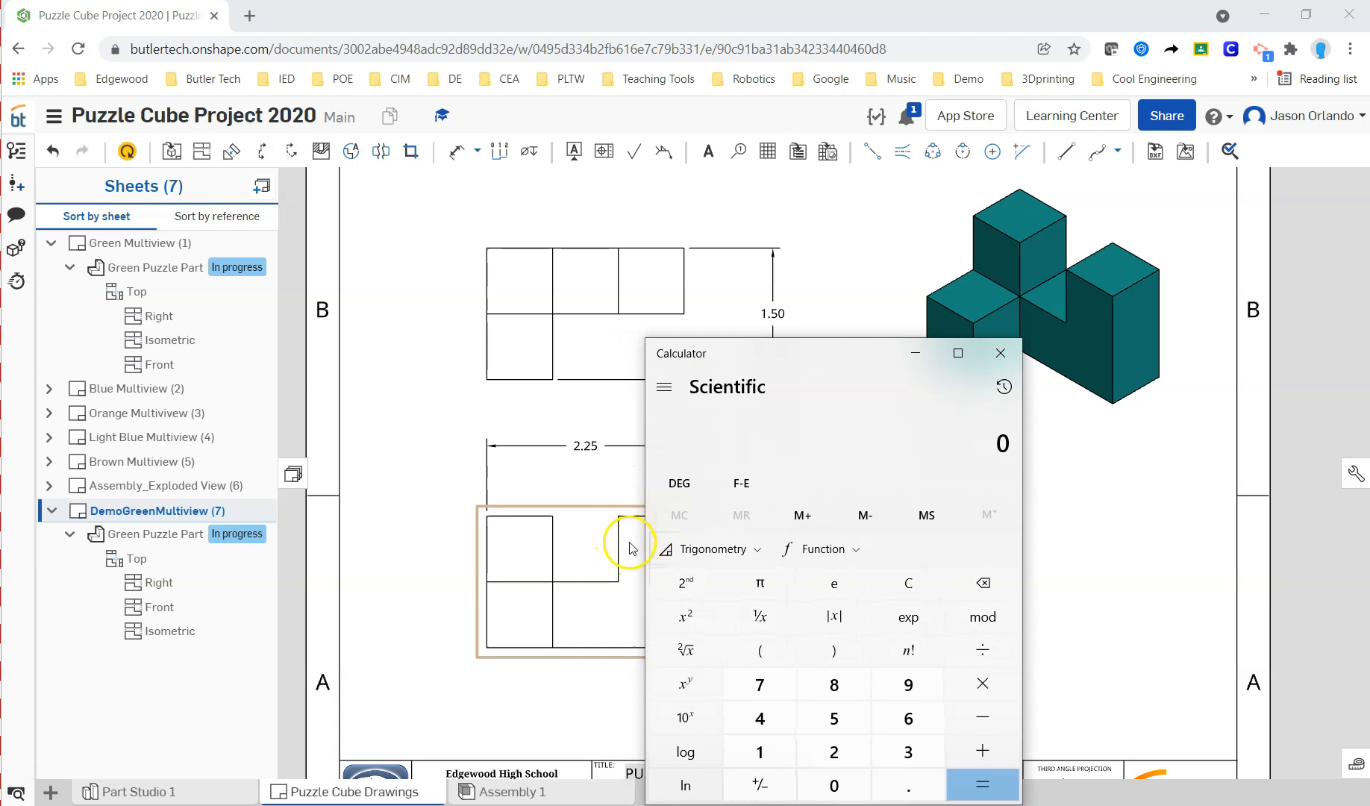
pyautogui.moveTo(691, 359); pyautogui.dragTo(751, 361)
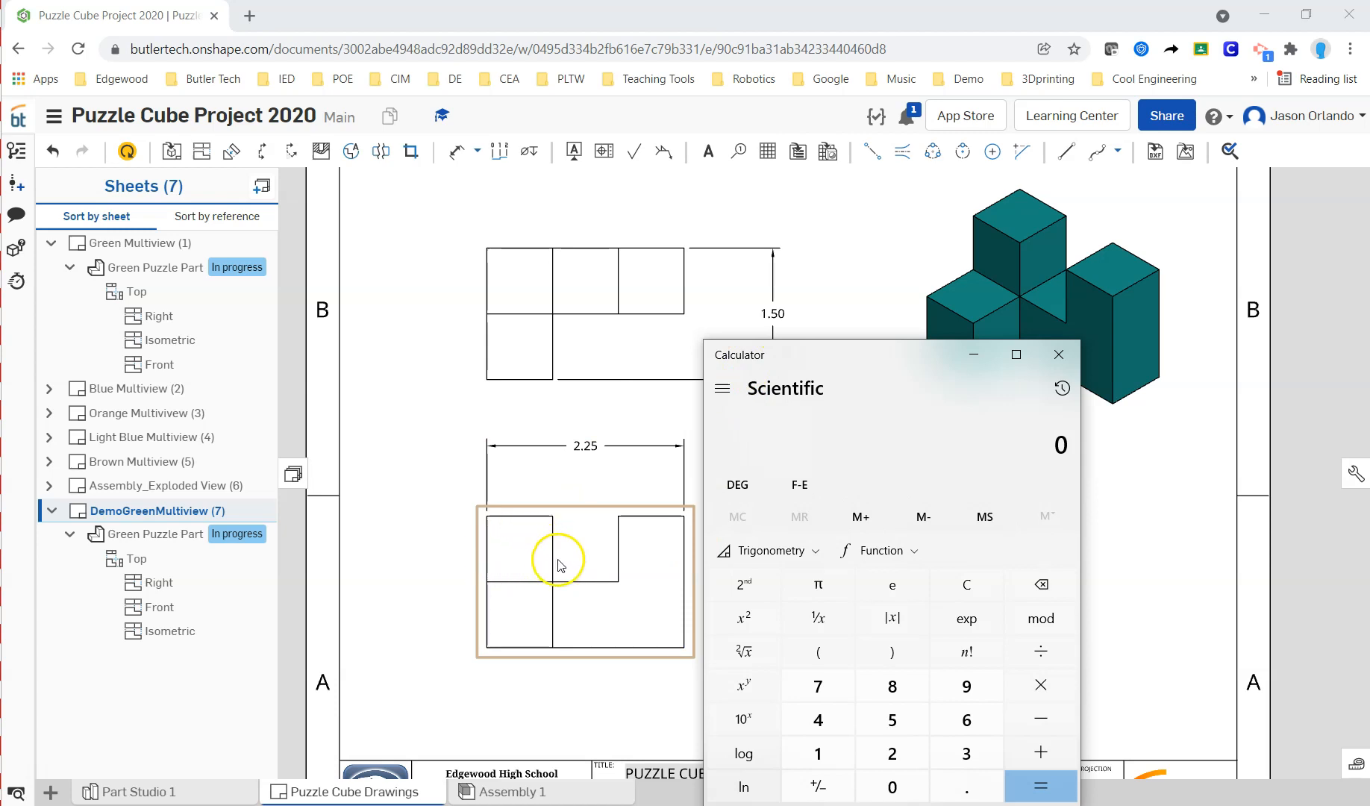
pyautogui.click(1058, 354)
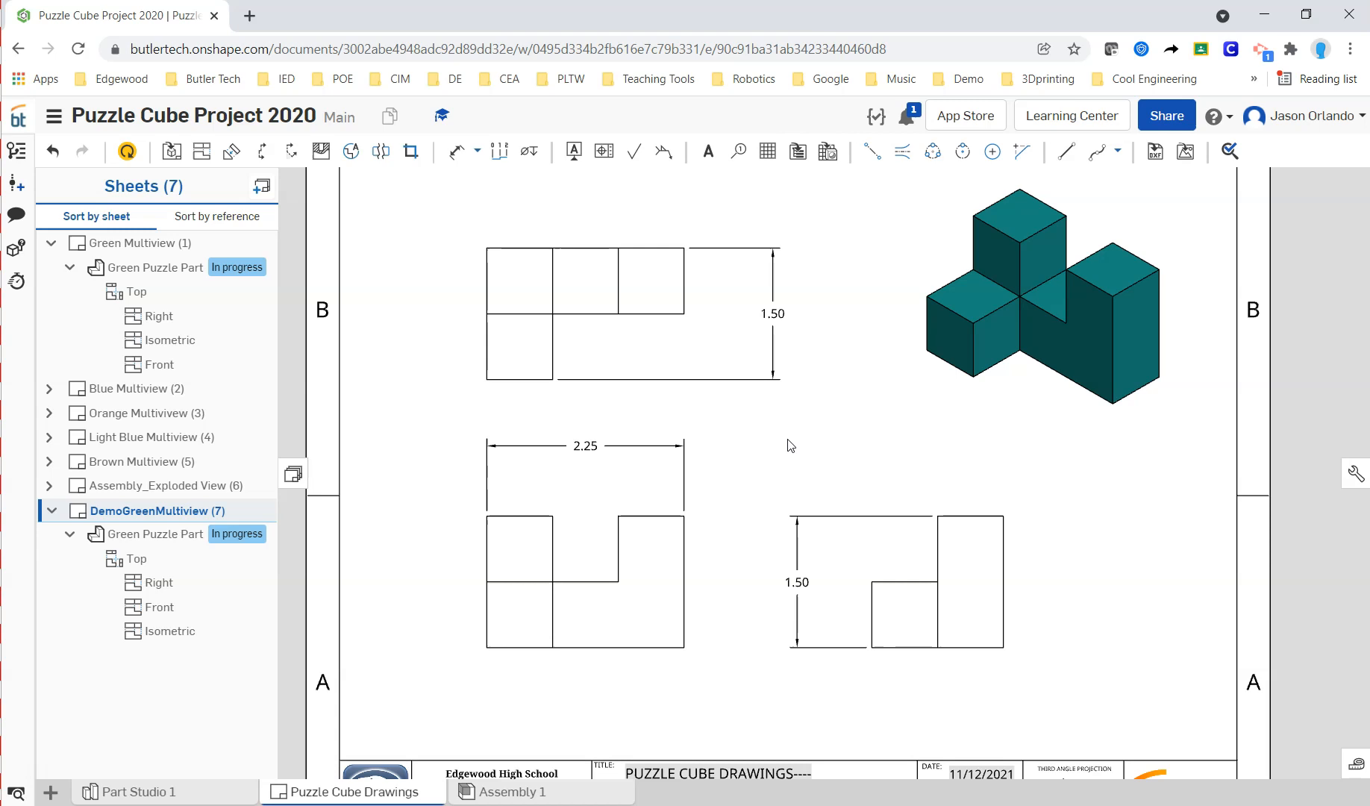
# Step: Dimension the widths of the front view's upper left and upper right blocks, aligning both below the overall width dimension
pyautogui.press('d')
pyautogui.click(524, 513)
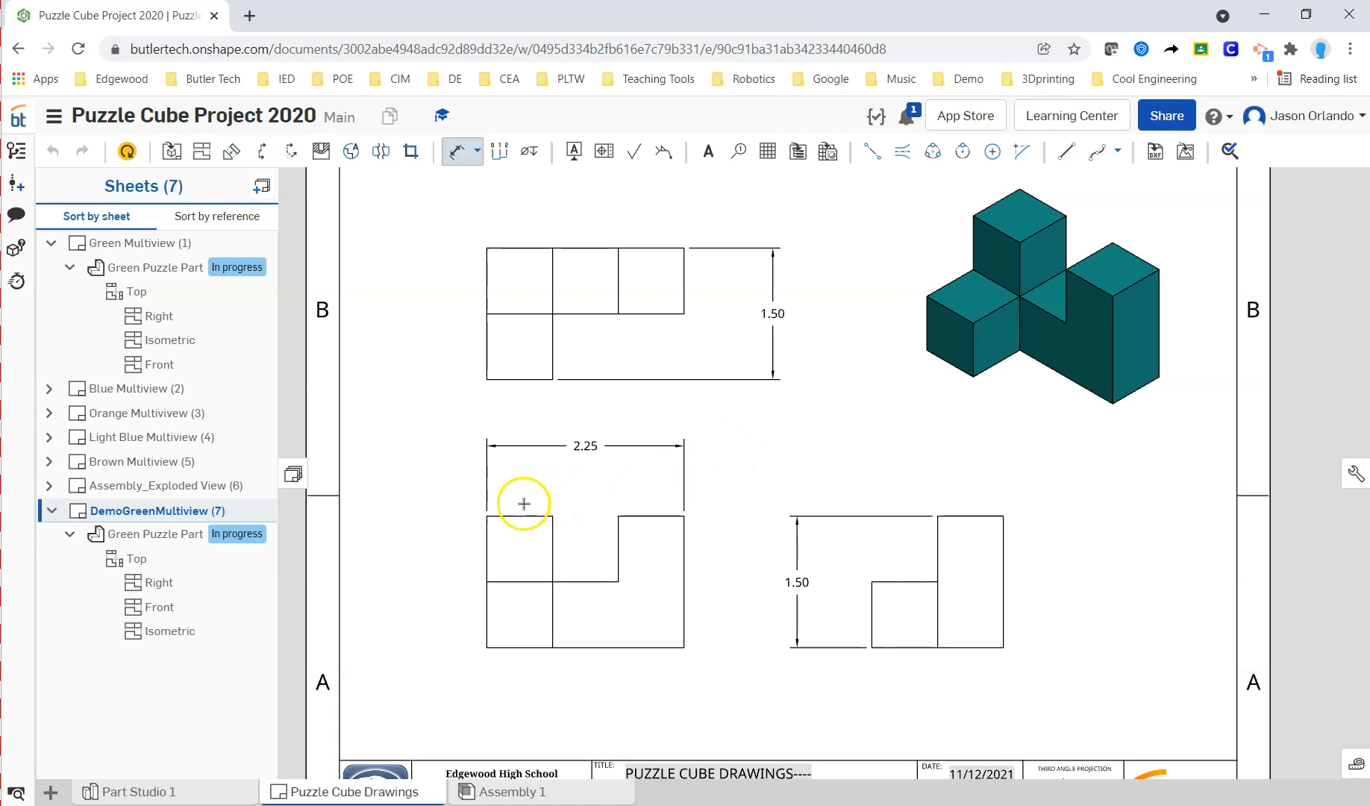
pyautogui.click(520, 481)
pyautogui.click(638, 515)
pyautogui.click(649, 482)
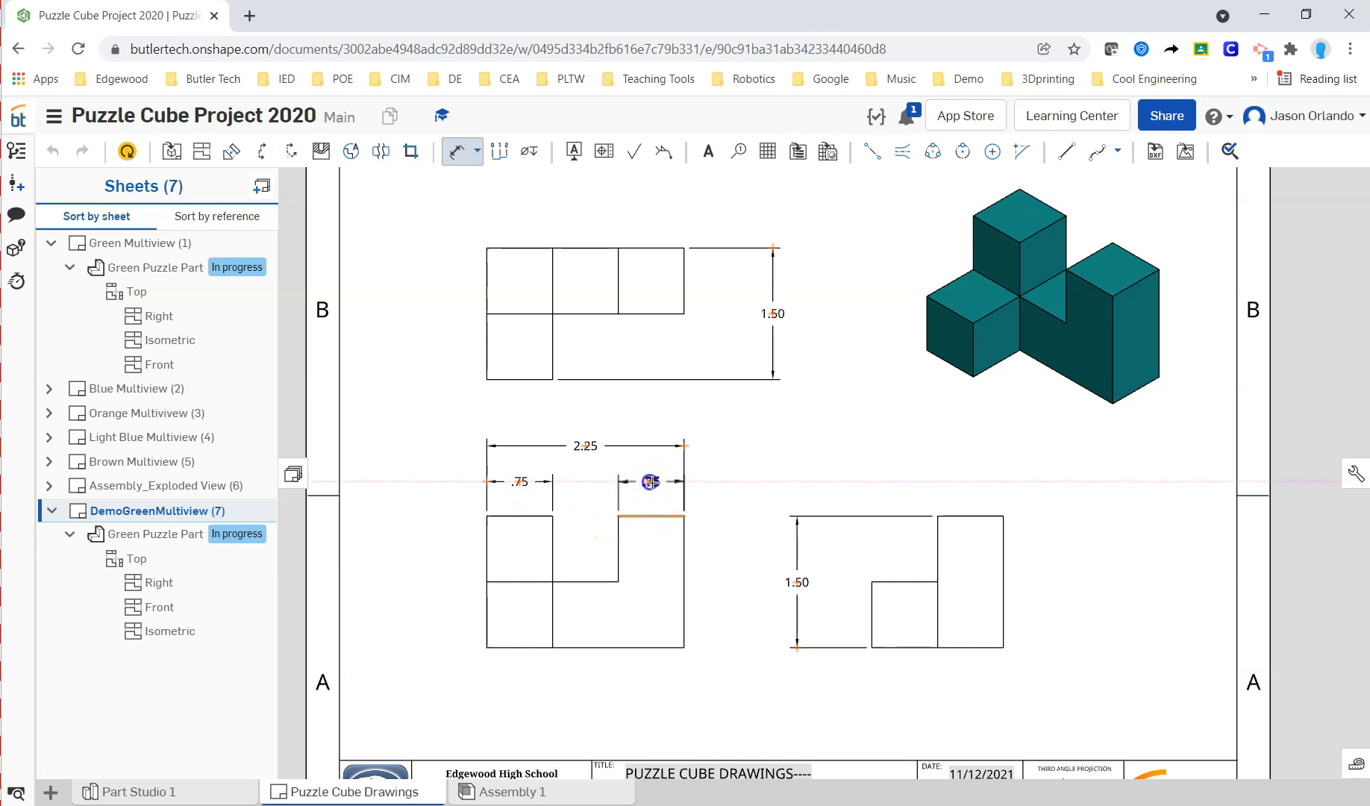
pyautogui.press('Escape')
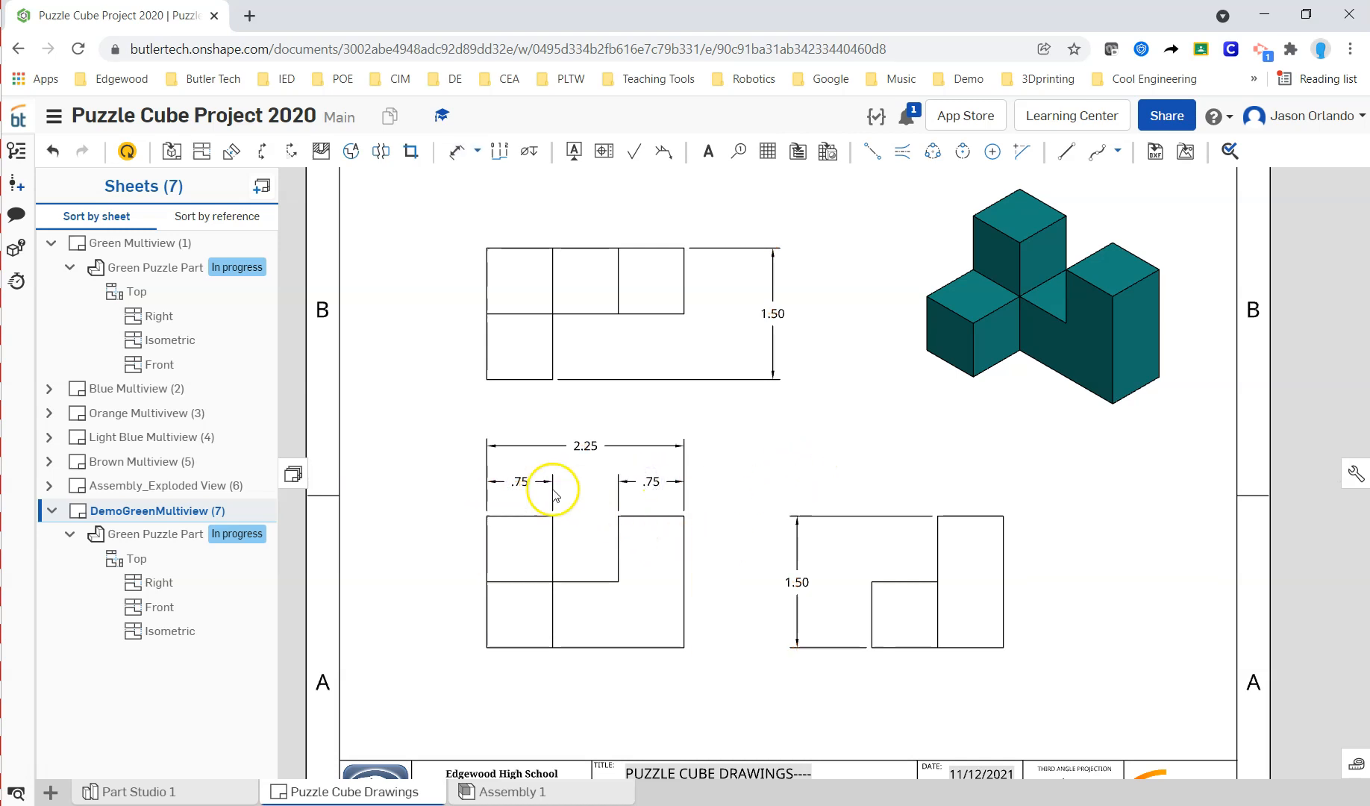
# Step: Examine the front view's overall width and block width dimensions to determine whether the notch width needs its own dimension
pyautogui.click(643, 482)
pyautogui.click(585, 447)
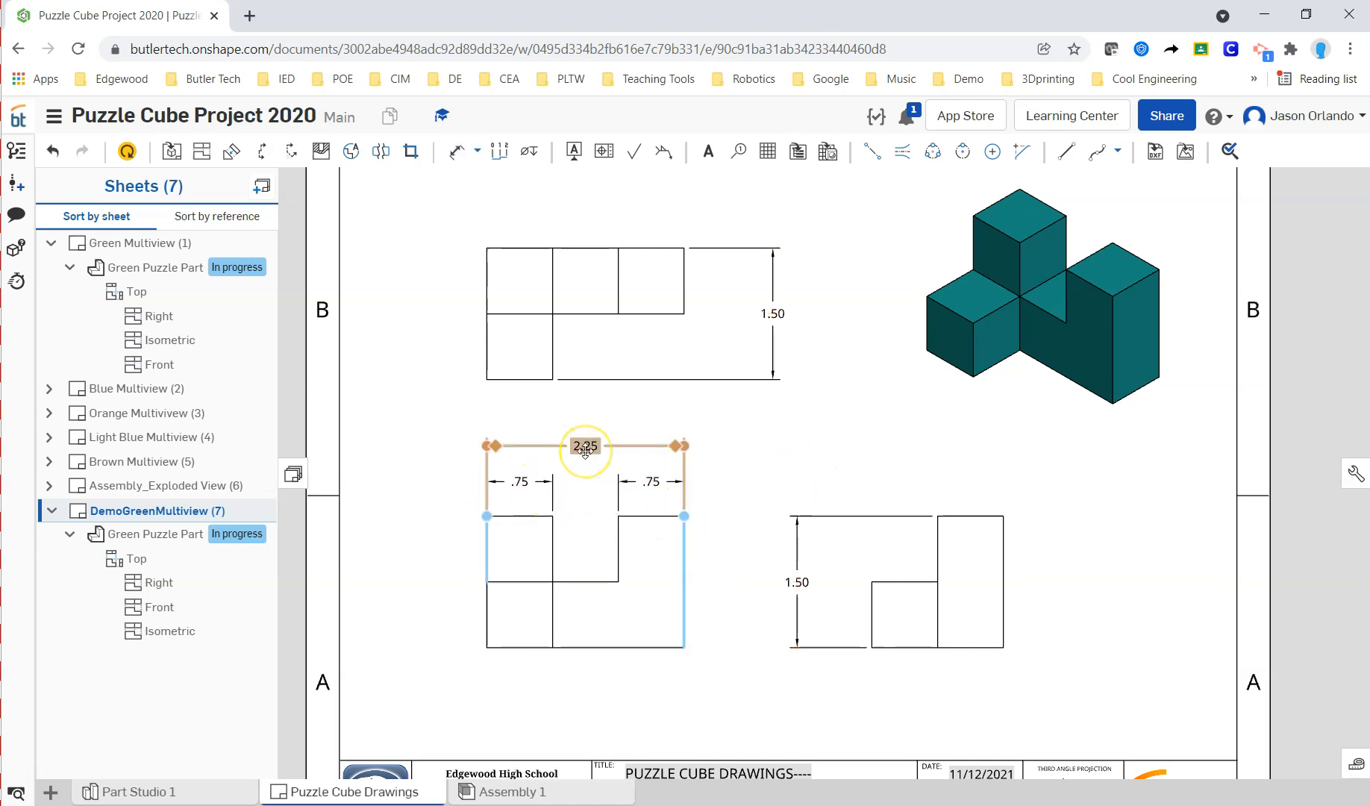
pyautogui.click(706, 436)
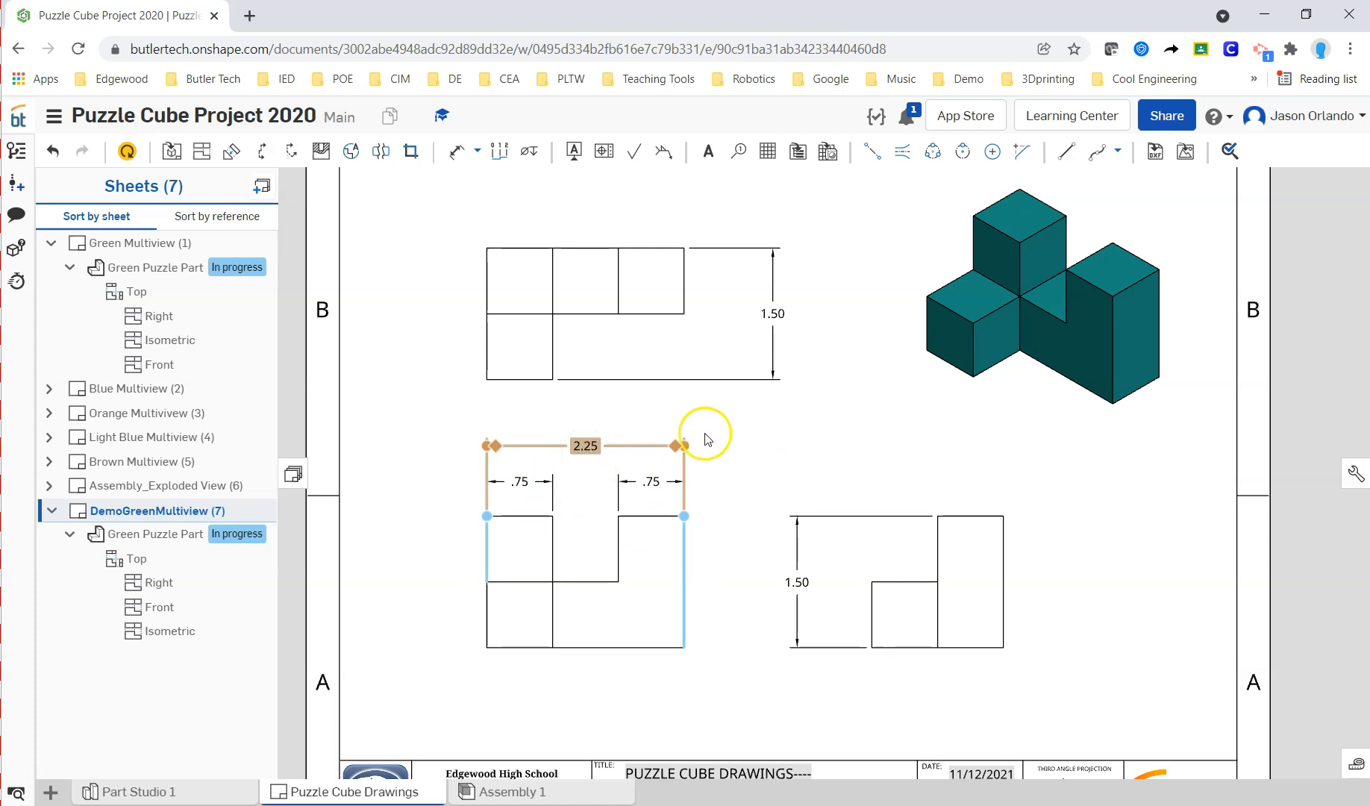
pyautogui.click(651, 479)
pyautogui.click(697, 431)
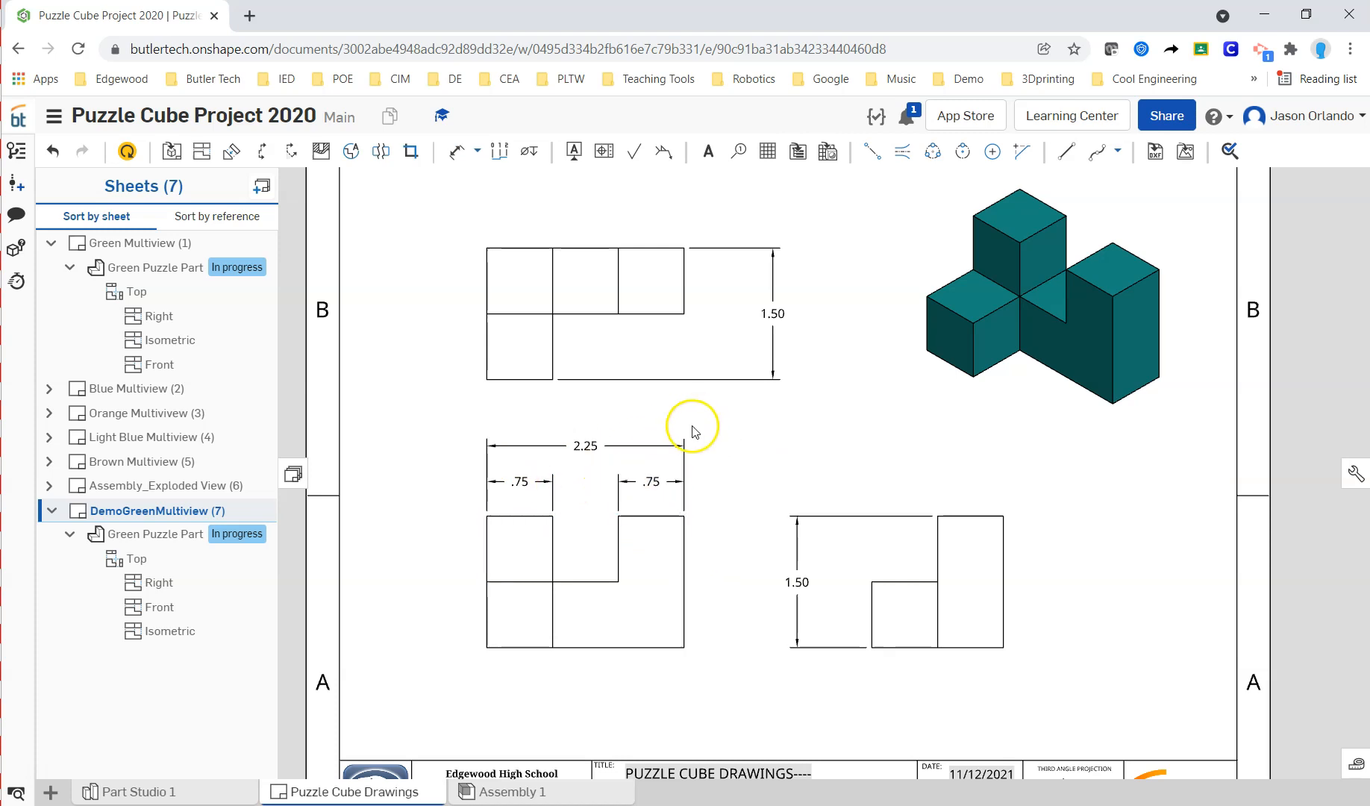
pyautogui.scroll(2, 692, 431)
pyautogui.click(680, 466)
pyautogui.click(520, 510)
pyautogui.click(566, 452)
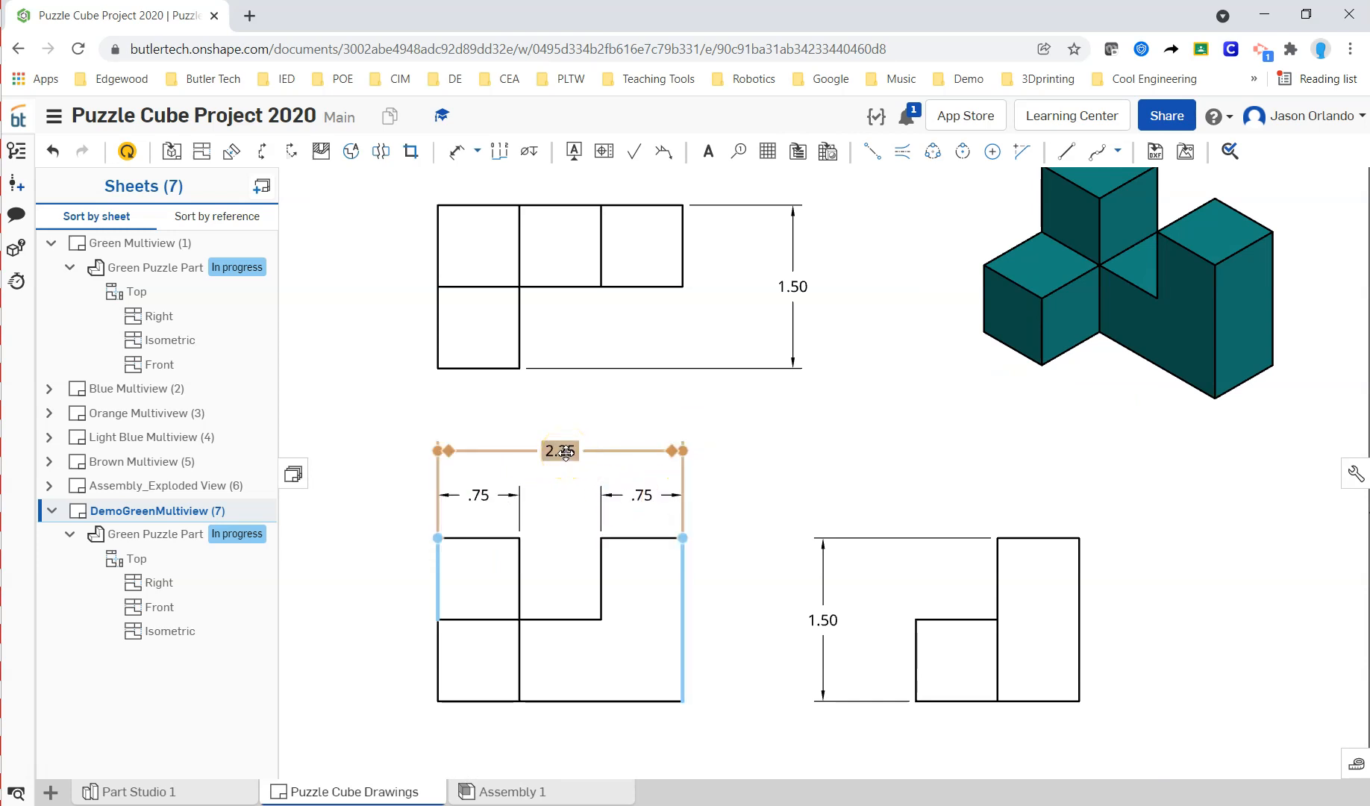
pyautogui.click(572, 557)
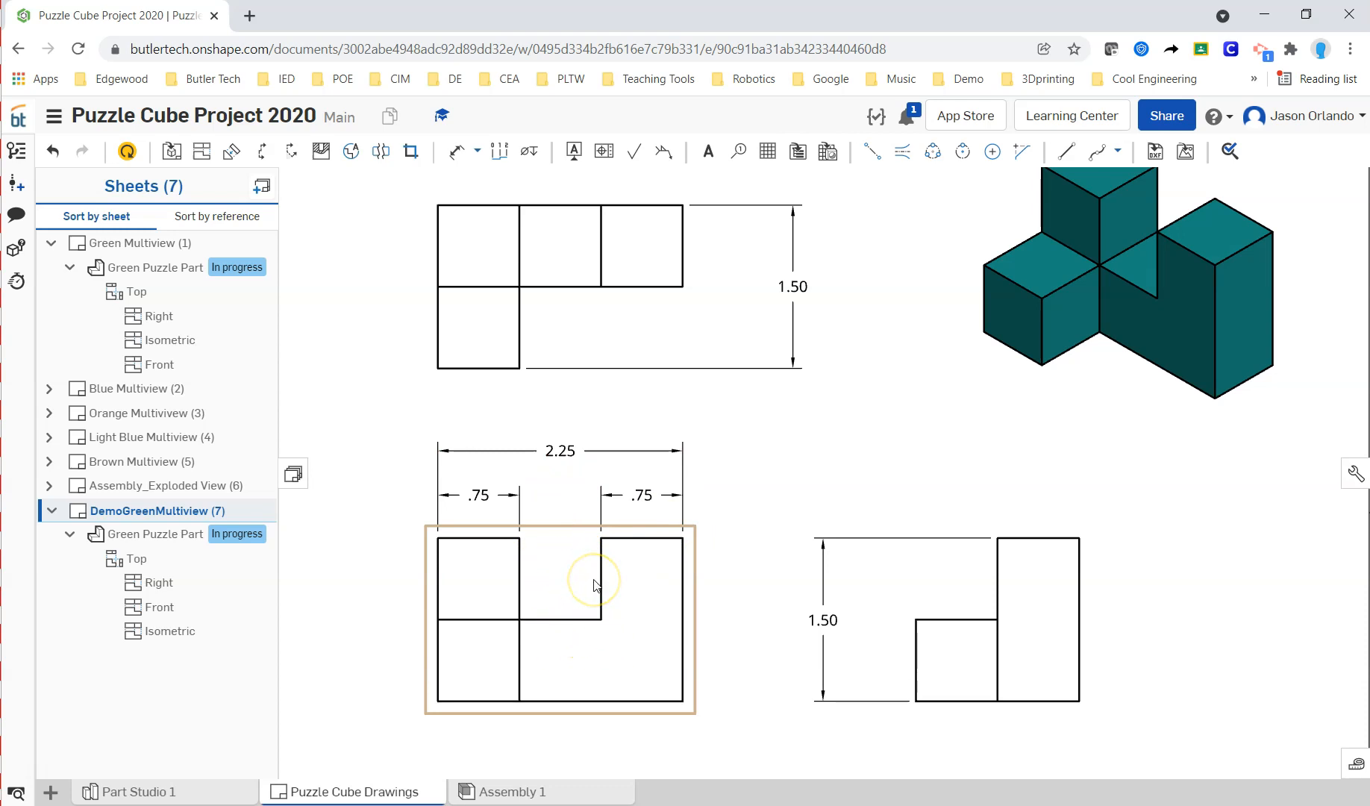
pyautogui.click(636, 541)
pyautogui.click(780, 457)
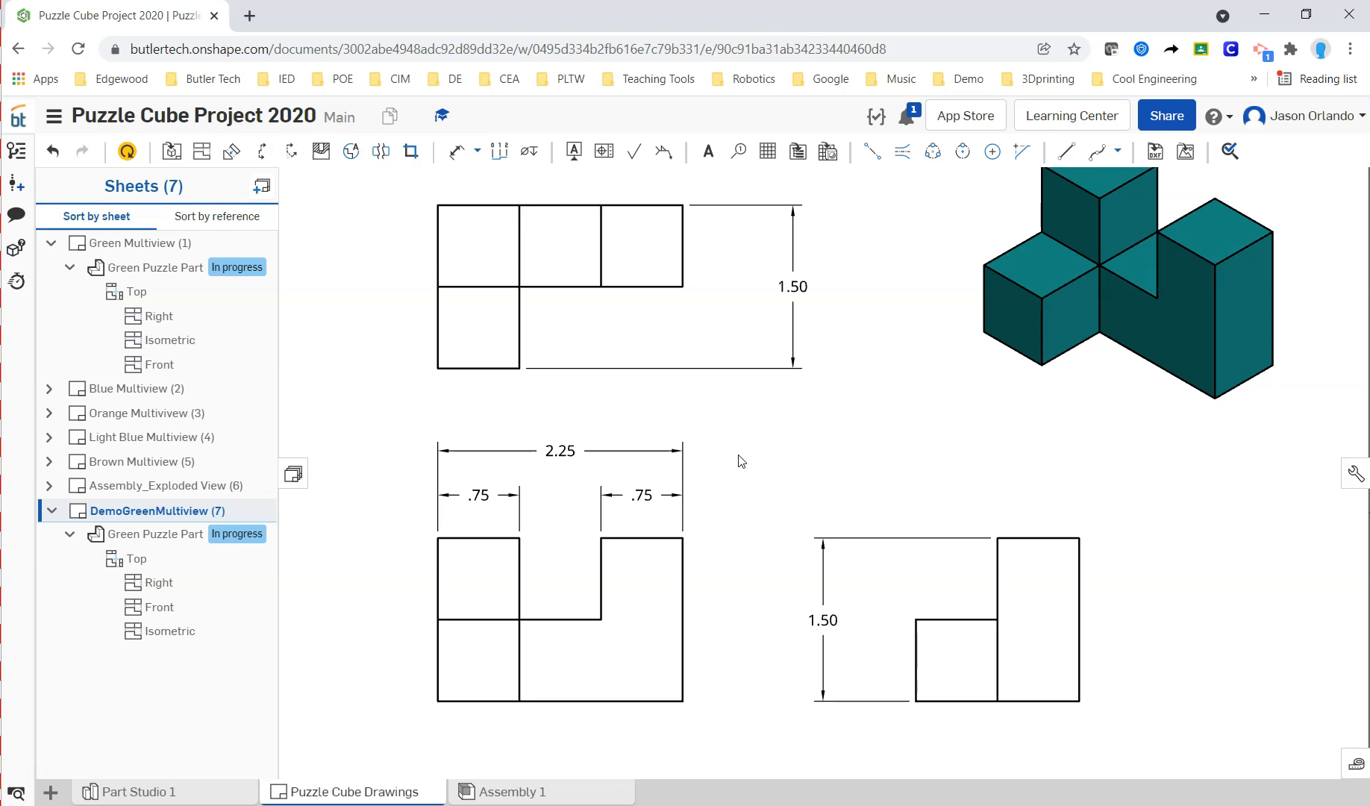
# Step: Replace the front view's right block width dimension with a dimension across the notch, in line with the left block's dimension
pyautogui.click(638, 497)
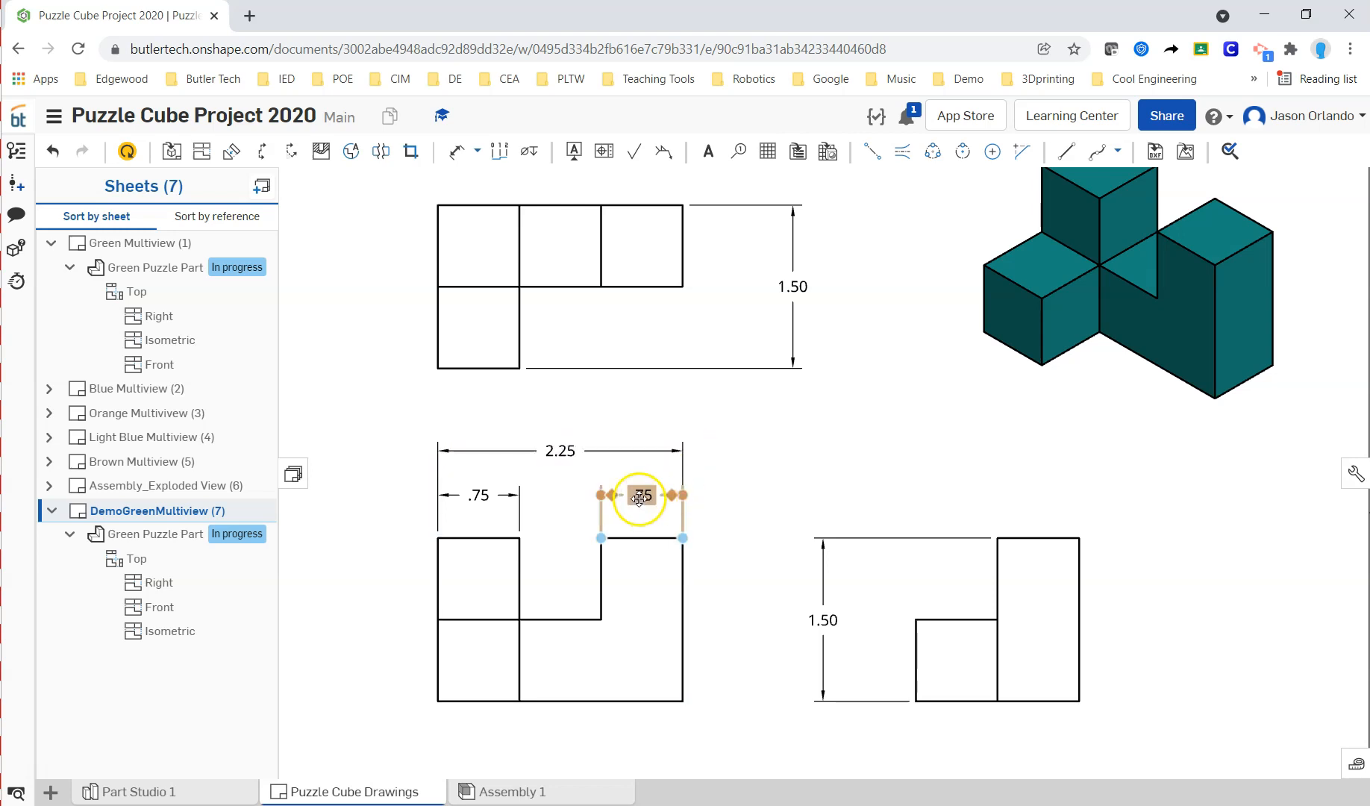
pyautogui.press('Delete')
pyautogui.press('d')
pyautogui.click(521, 558)
pyautogui.click(599, 563)
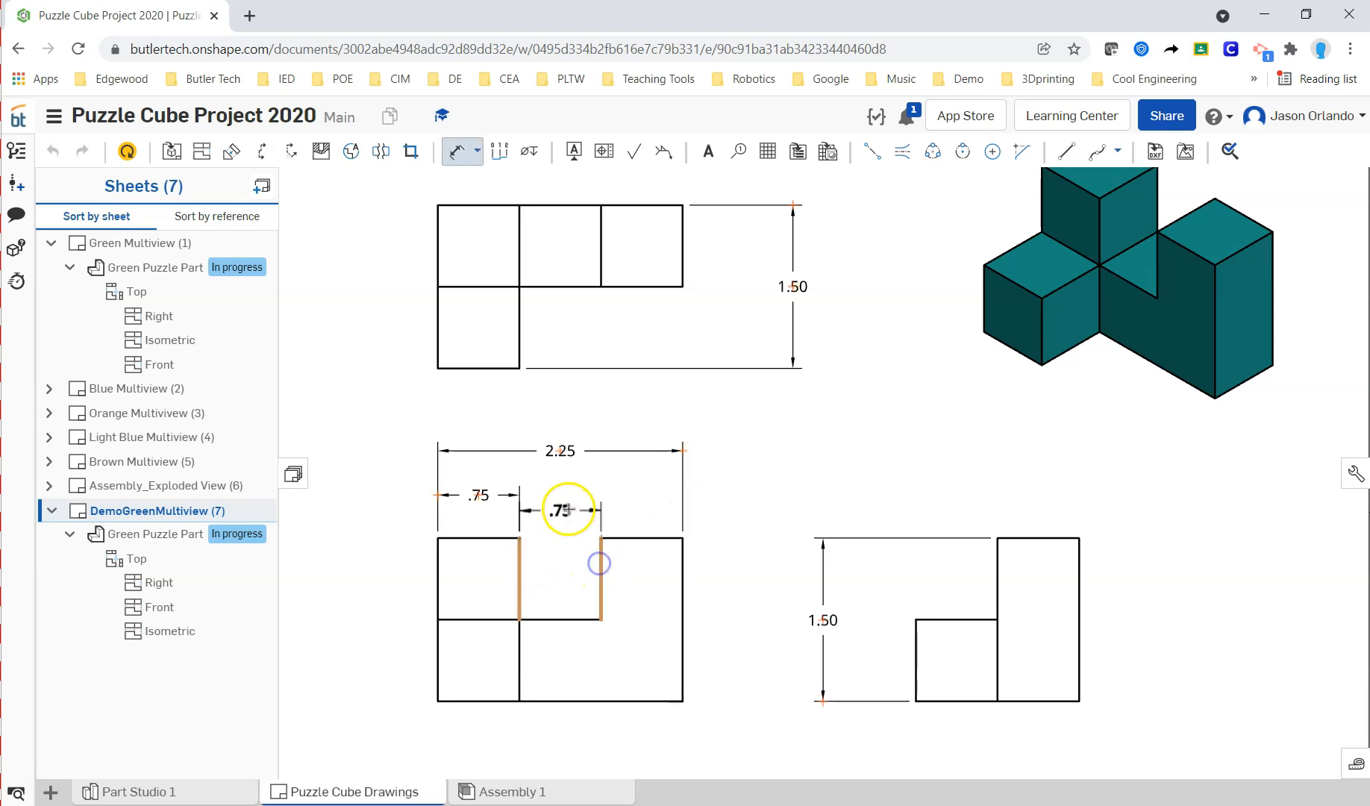
pyautogui.click(566, 496)
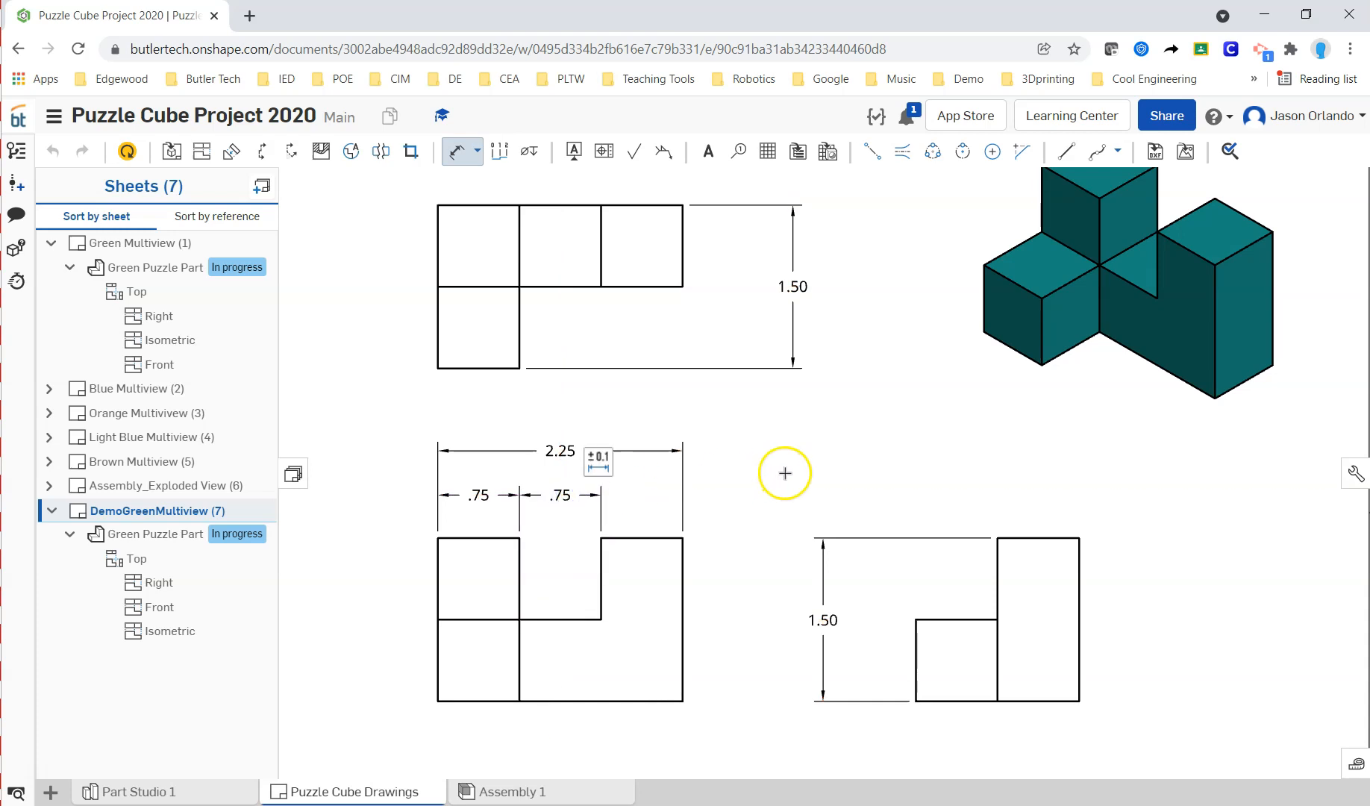
pyautogui.press('Escape')
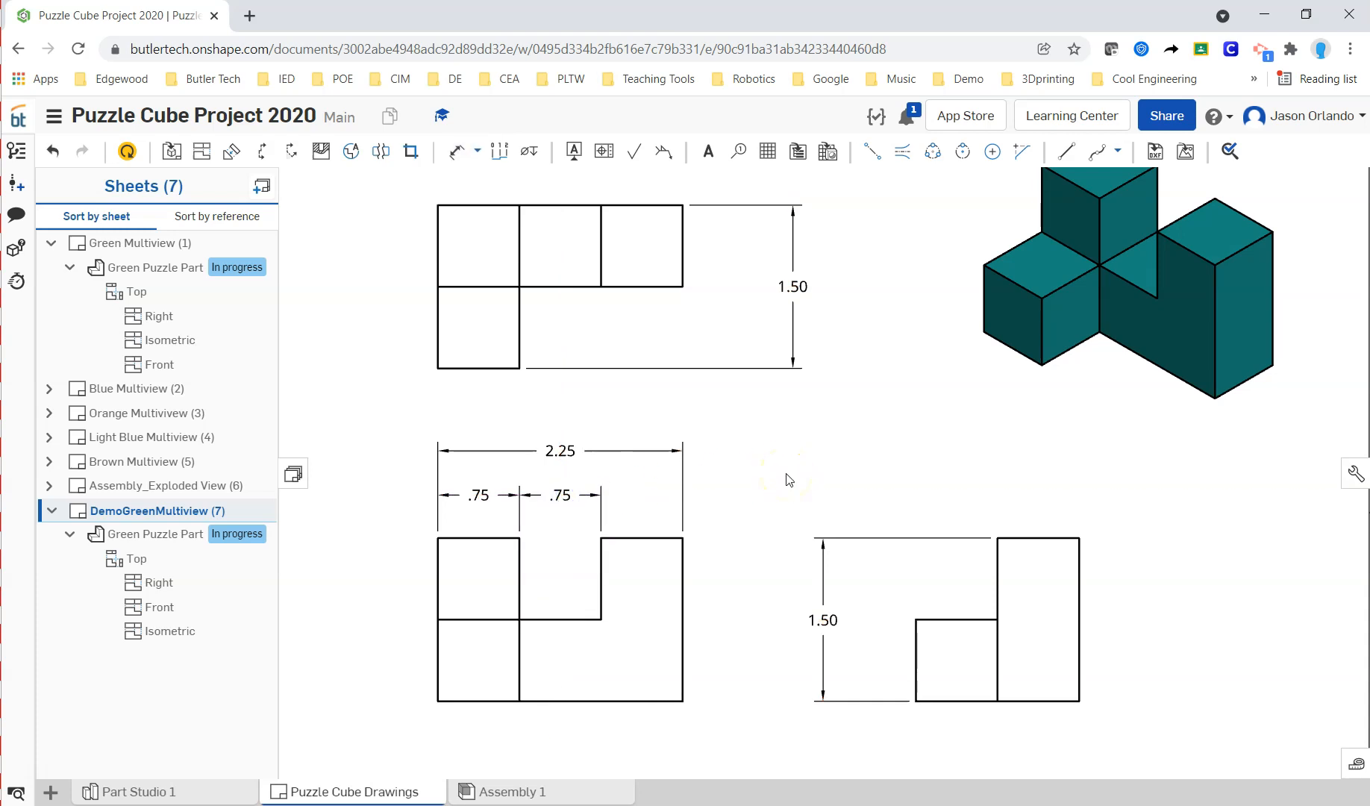
# Step: Delete the notch width dimension and dimension the front view's upper right block width in line with the left block's dimension
pyautogui.click(573, 497)
pyautogui.press('Delete')
pyautogui.press('d')
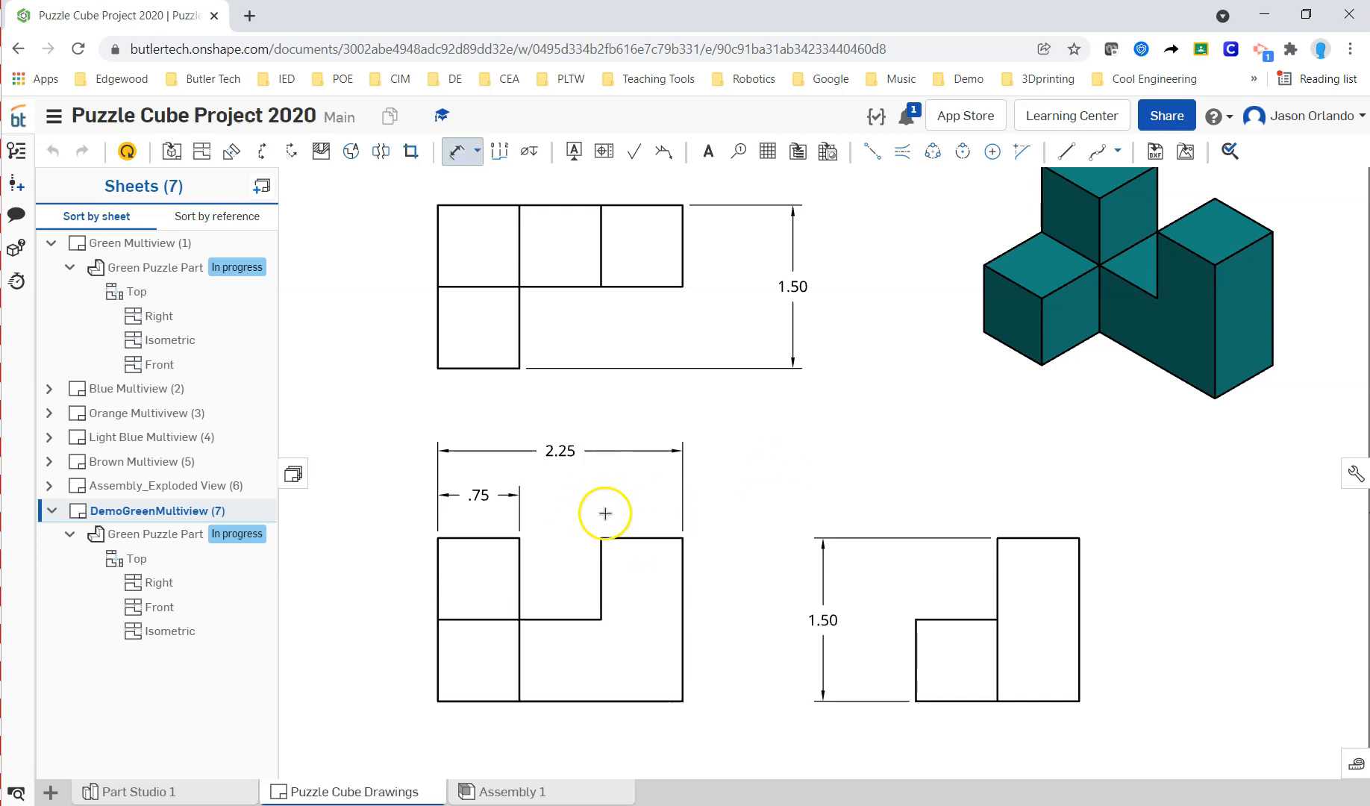
pyautogui.click(626, 537)
pyautogui.click(634, 493)
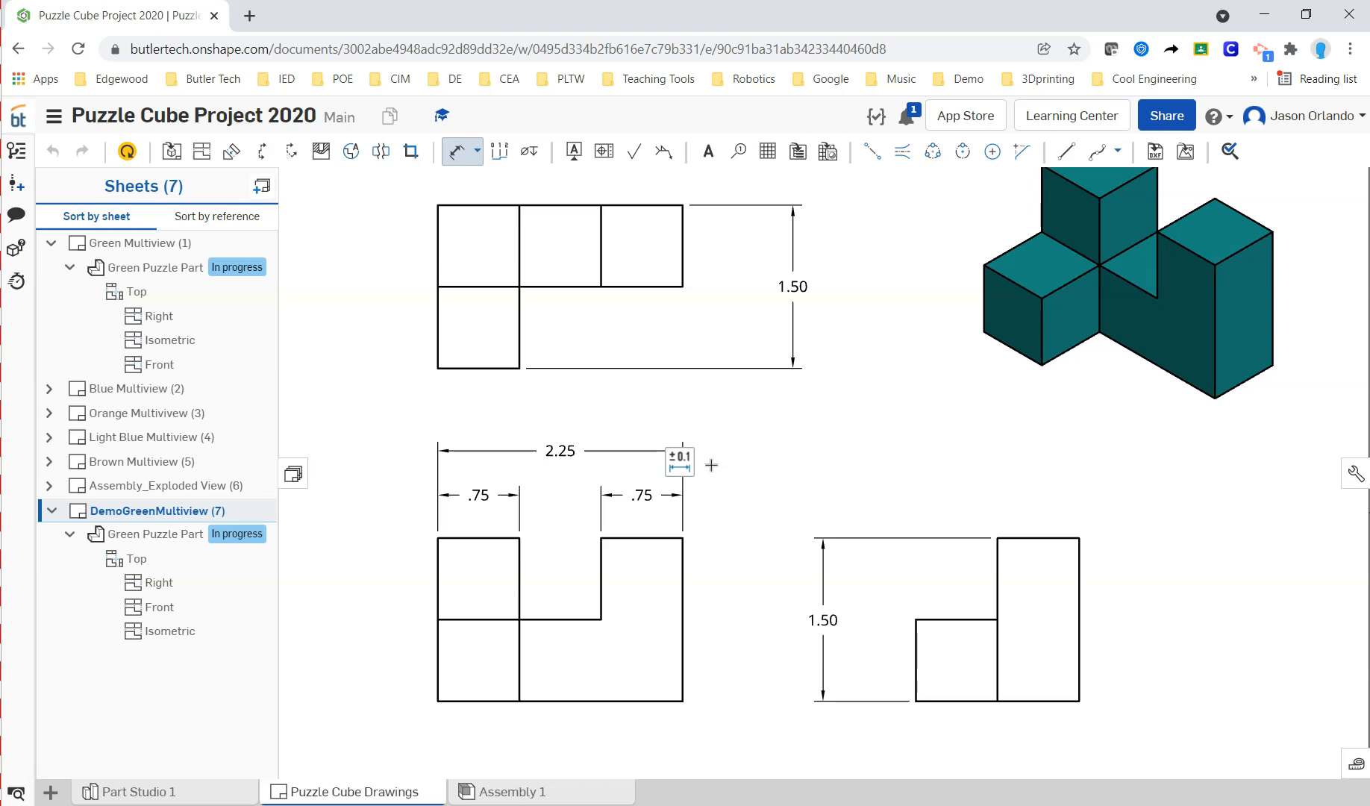
pyautogui.click(578, 447)
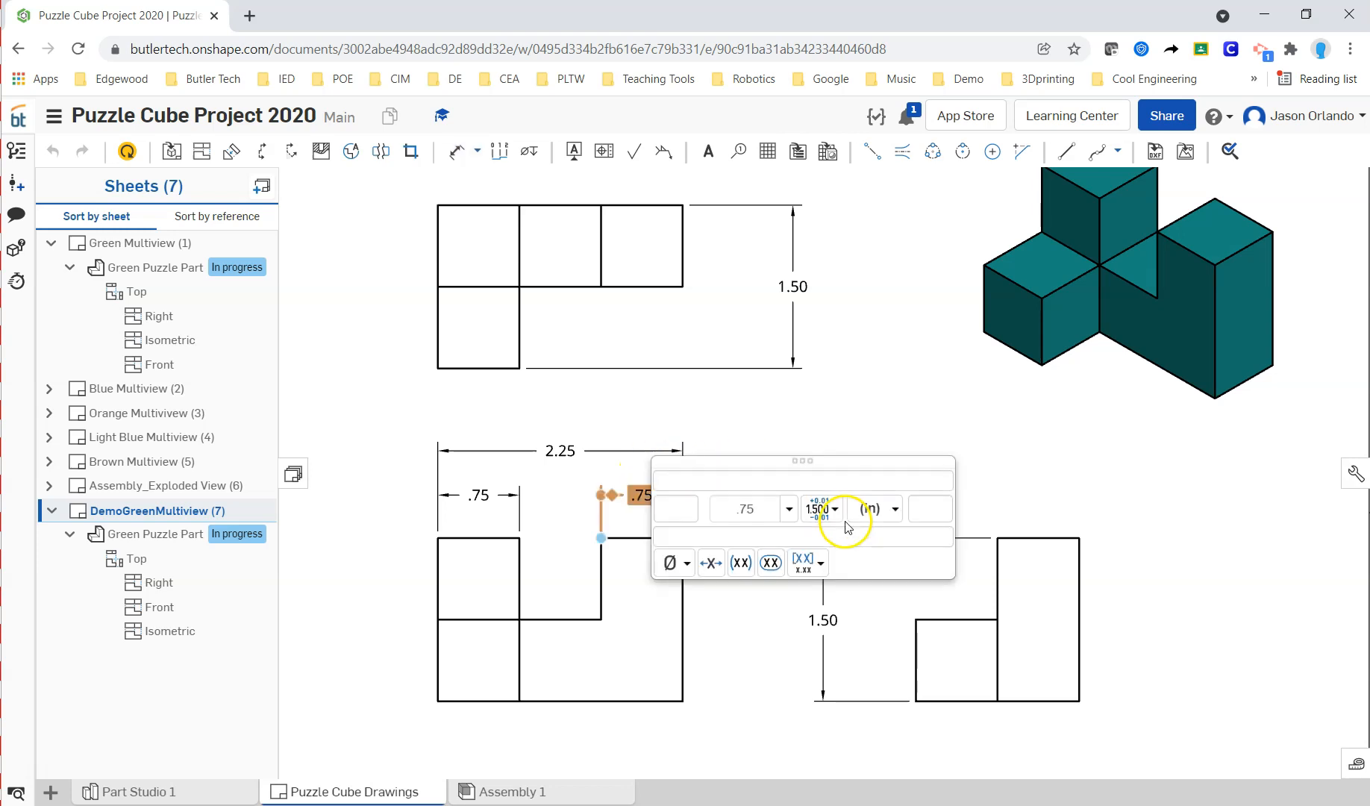
pyautogui.click(826, 620)
pyautogui.click(756, 606)
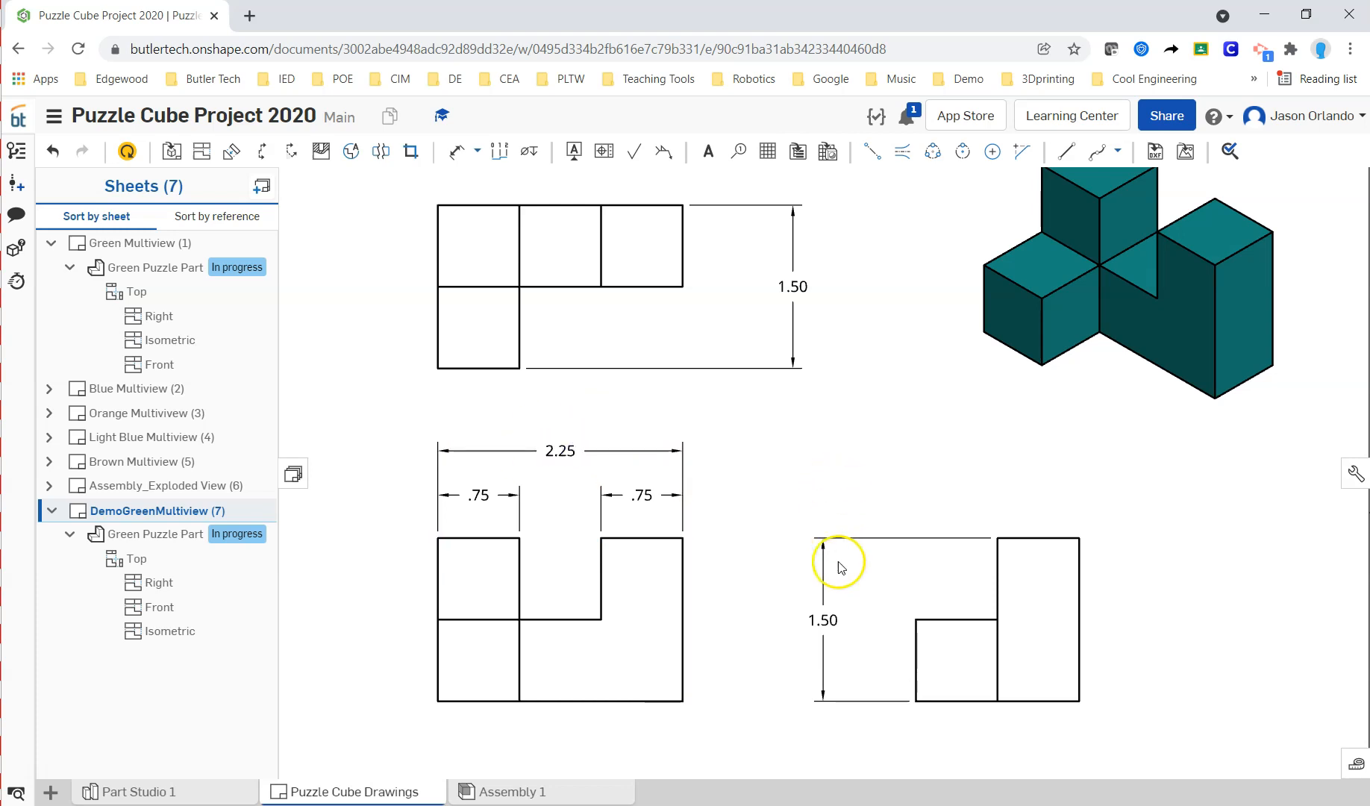
pyautogui.moveTo(823, 615)
pyautogui.mouseDown()
pyautogui.moveTo(897, 609)
pyautogui.moveTo(632, 628)
pyautogui.moveTo(945, 624)
pyautogui.moveTo(747, 619)
pyautogui.moveTo(857, 623)
pyautogui.moveTo(792, 624)
pyautogui.moveTo(822, 621)
pyautogui.mouseUp()
pyautogui.click(771, 552)
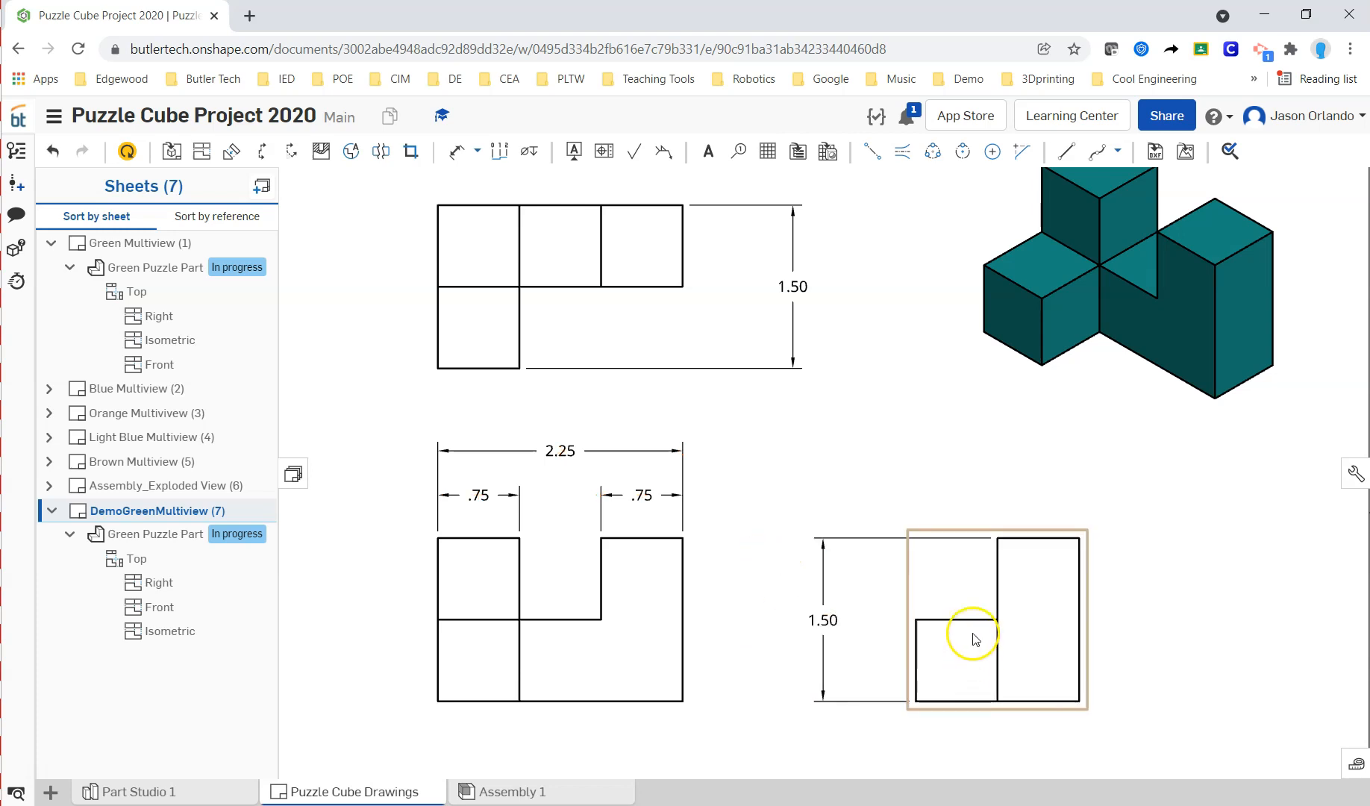
# Step: Dimension the height of the right view's lower block, placing it between the view and the overall height dimension
pyautogui.click(936, 452)
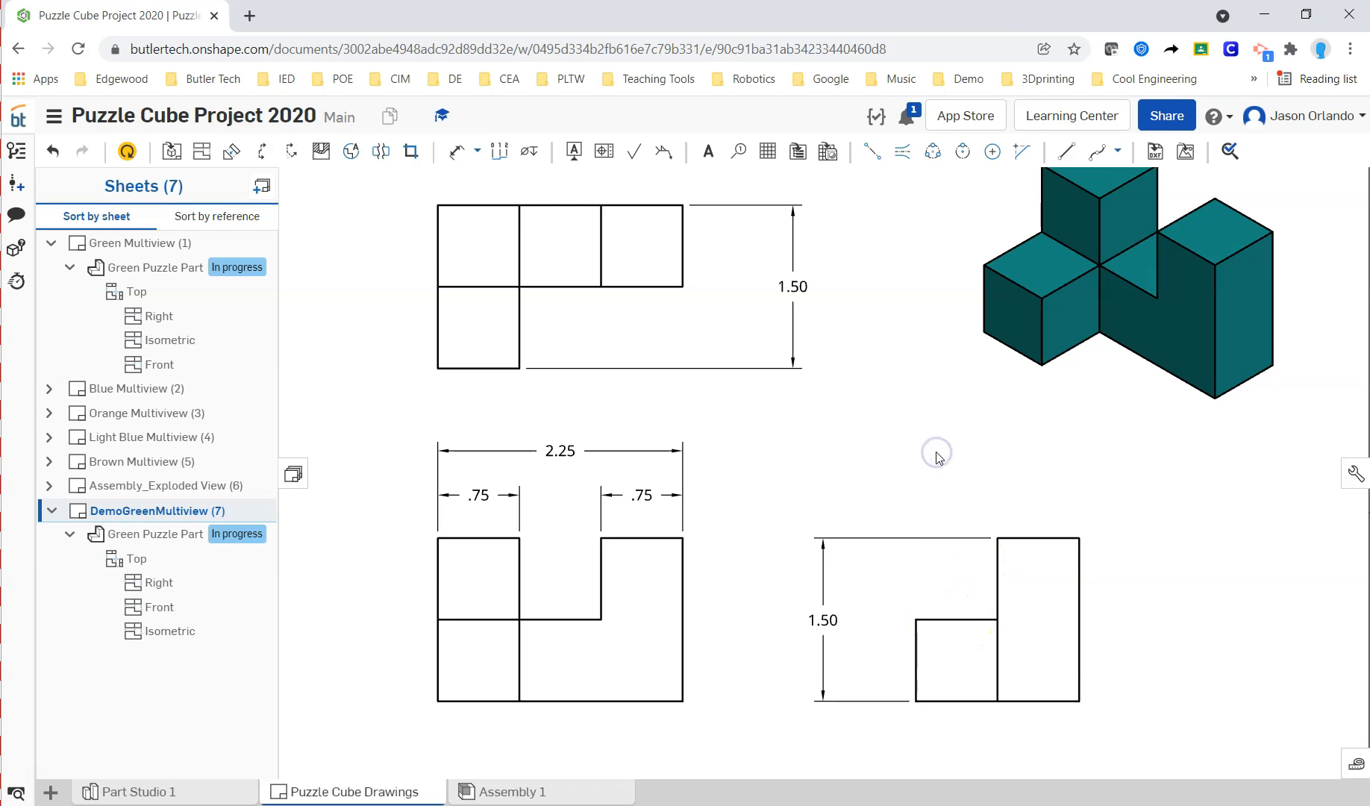
pyautogui.press('d')
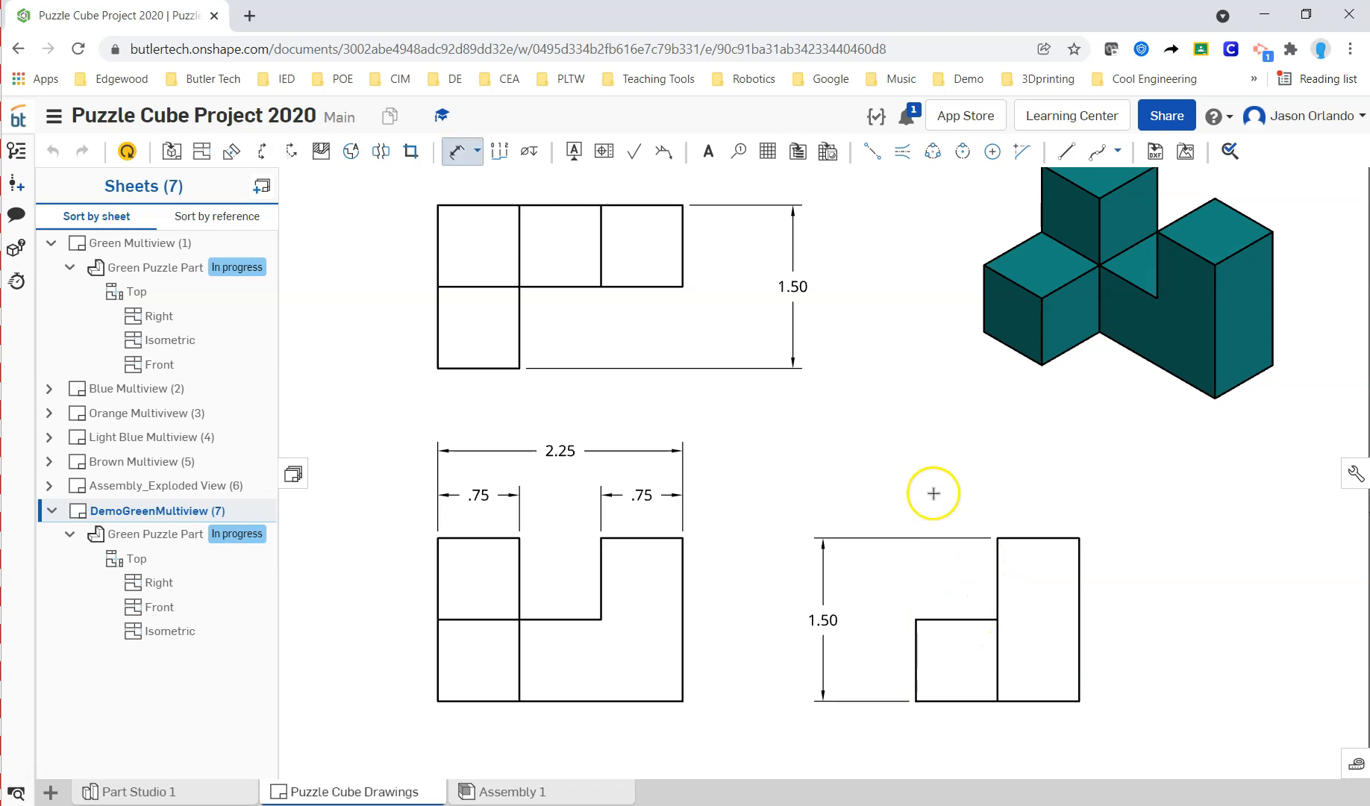
pyautogui.click(917, 638)
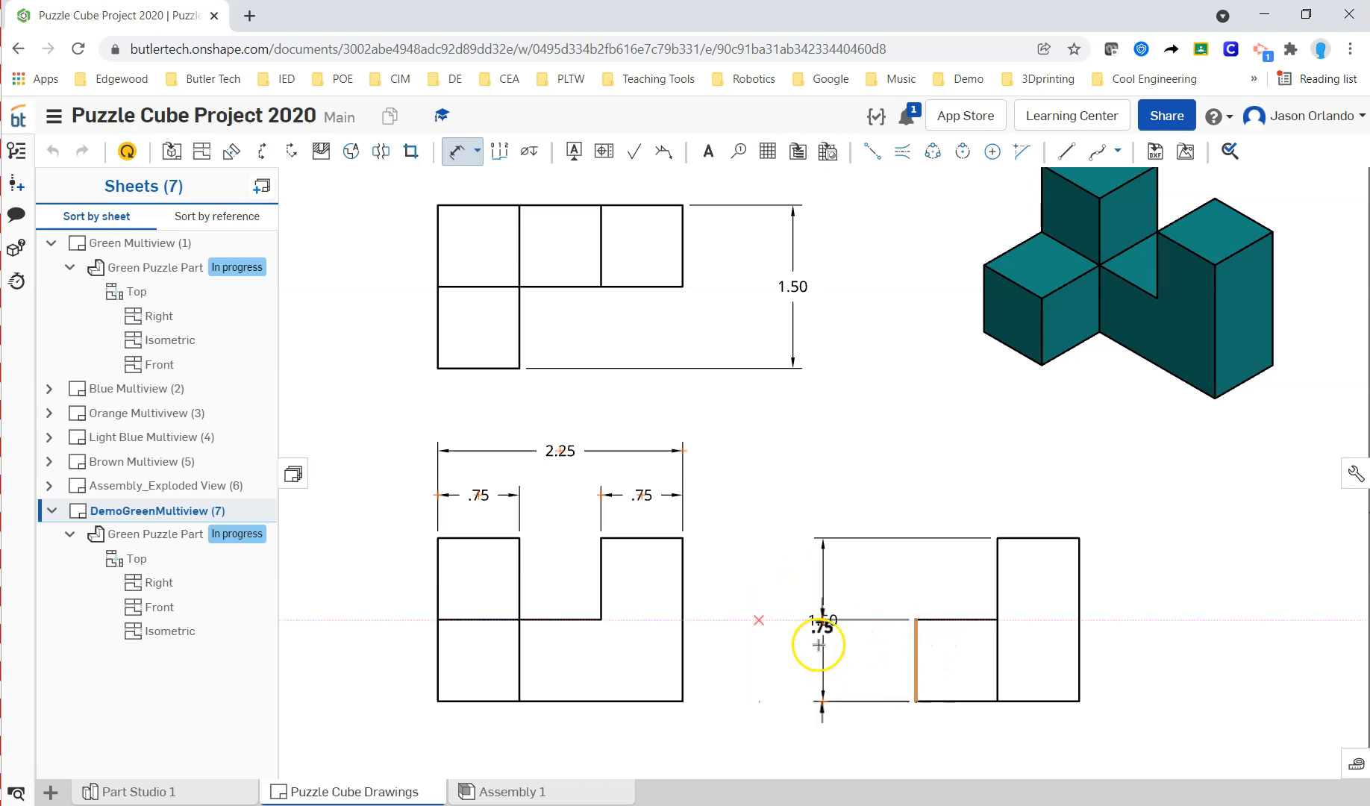
pyautogui.click(872, 662)
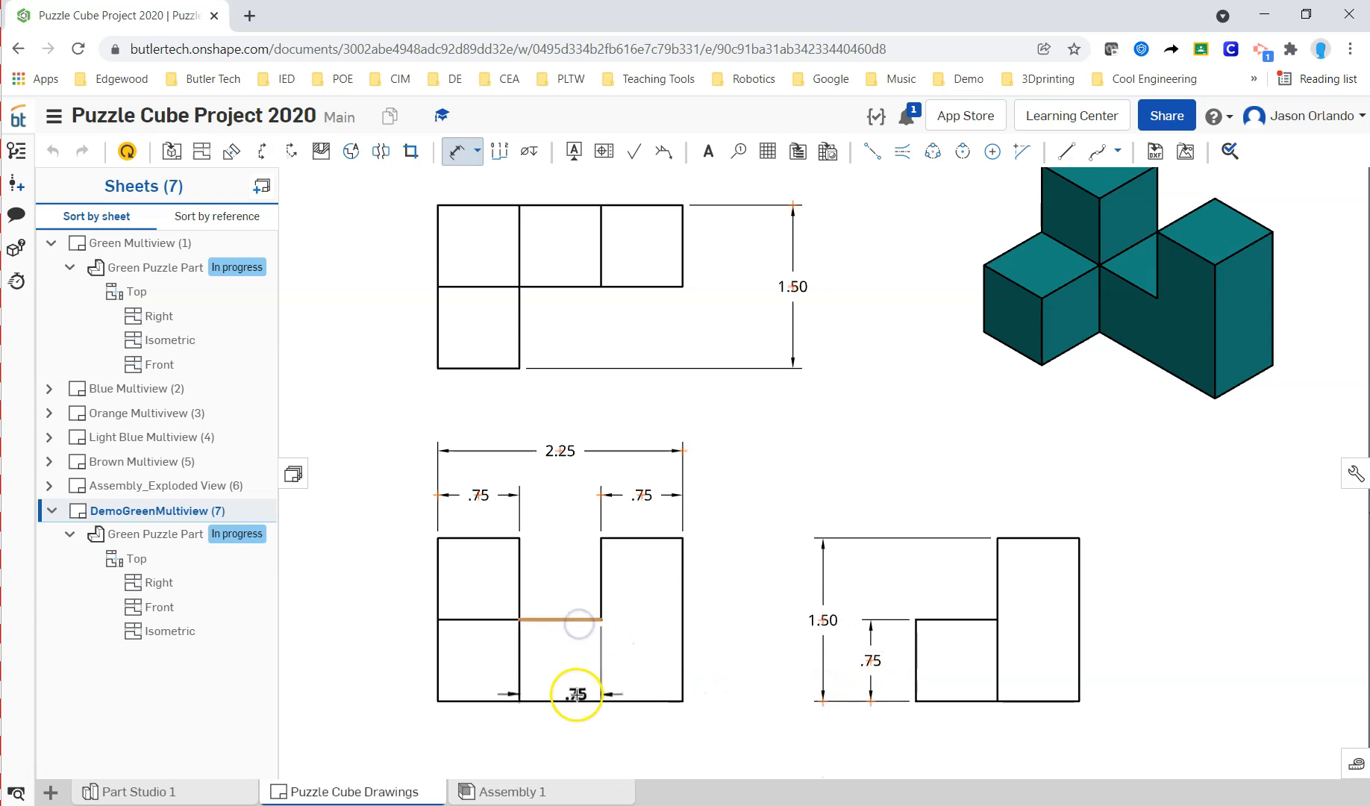
# Step: Try a height dimension from the front view's base to its notch floor, and delete it as redundant with the right view
pyautogui.click(573, 702)
pyautogui.click(730, 658)
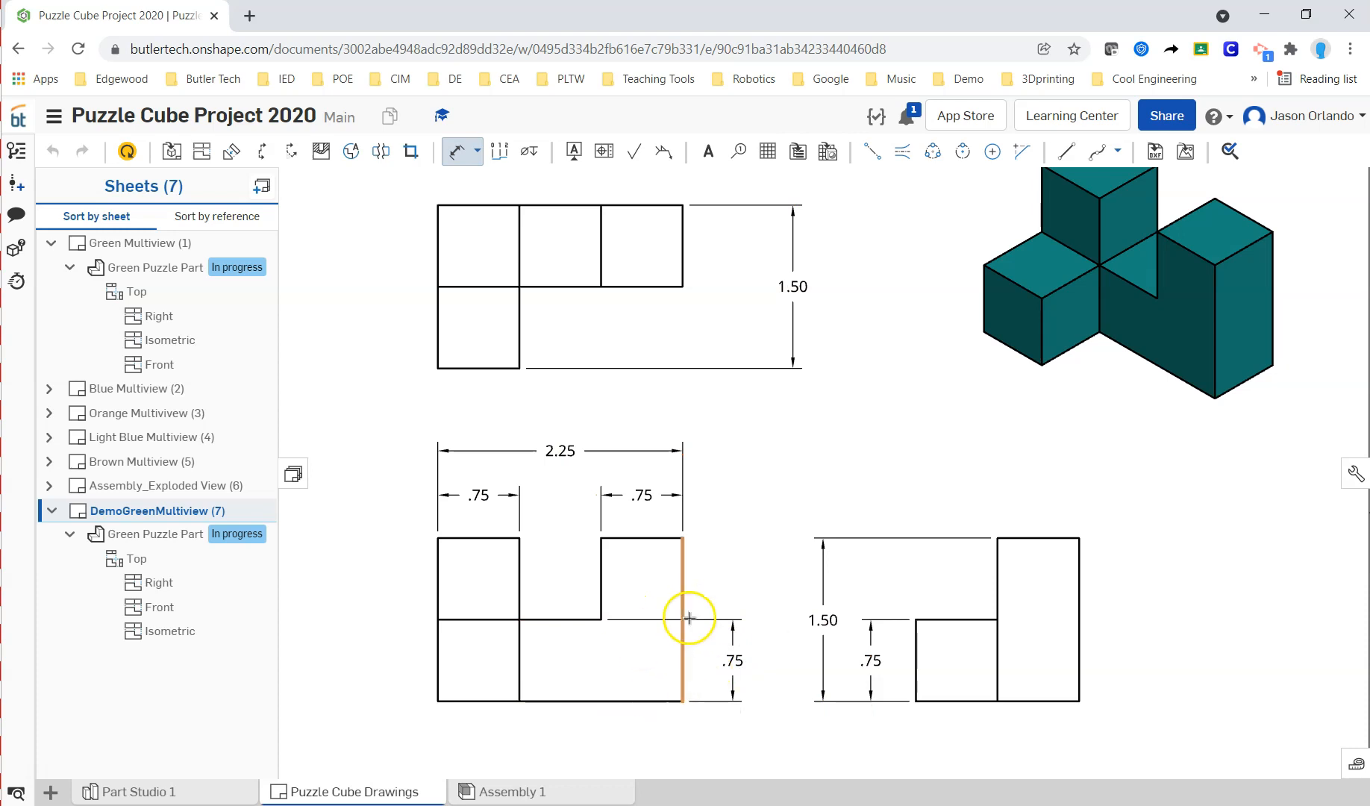
pyautogui.click(734, 656)
pyautogui.press('Delete')
pyautogui.click(870, 659)
pyautogui.click(755, 708)
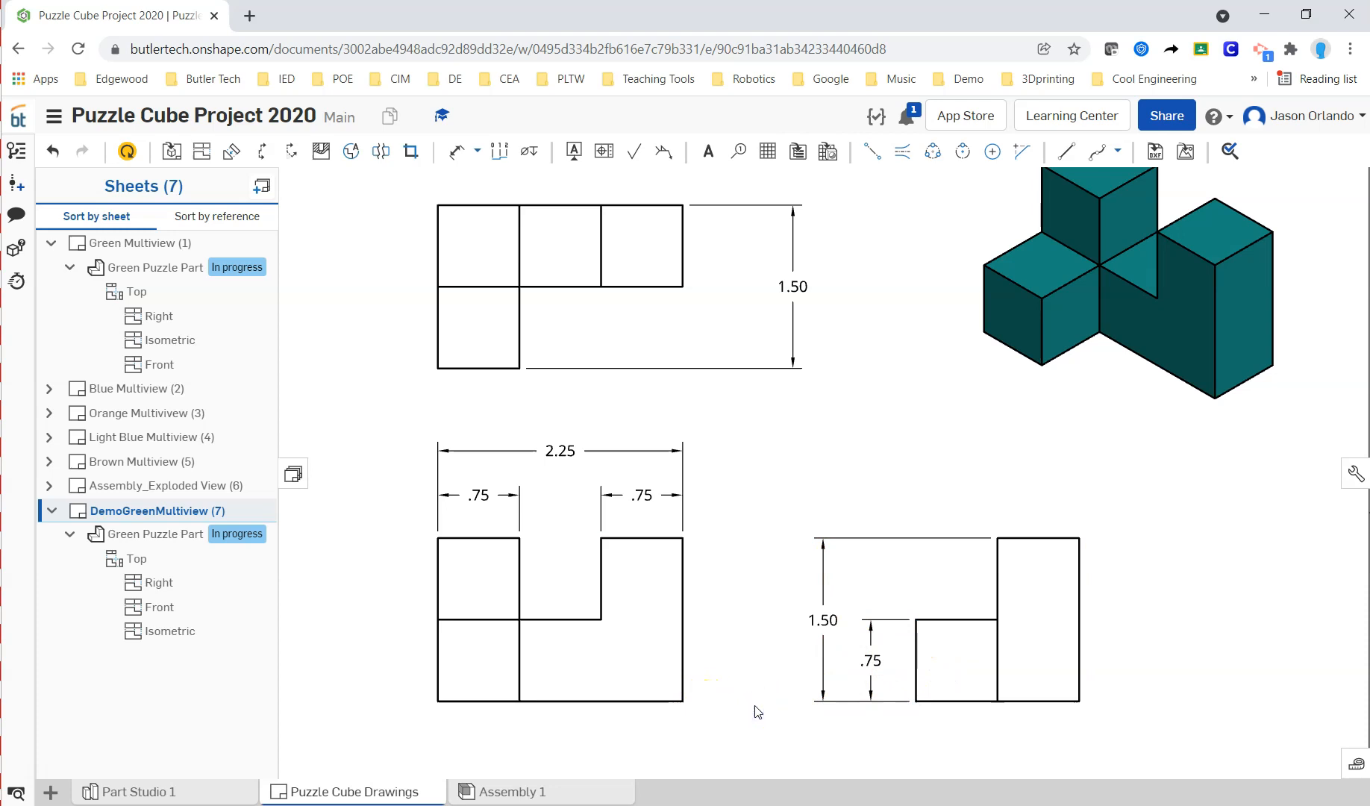
pyautogui.click(870, 658)
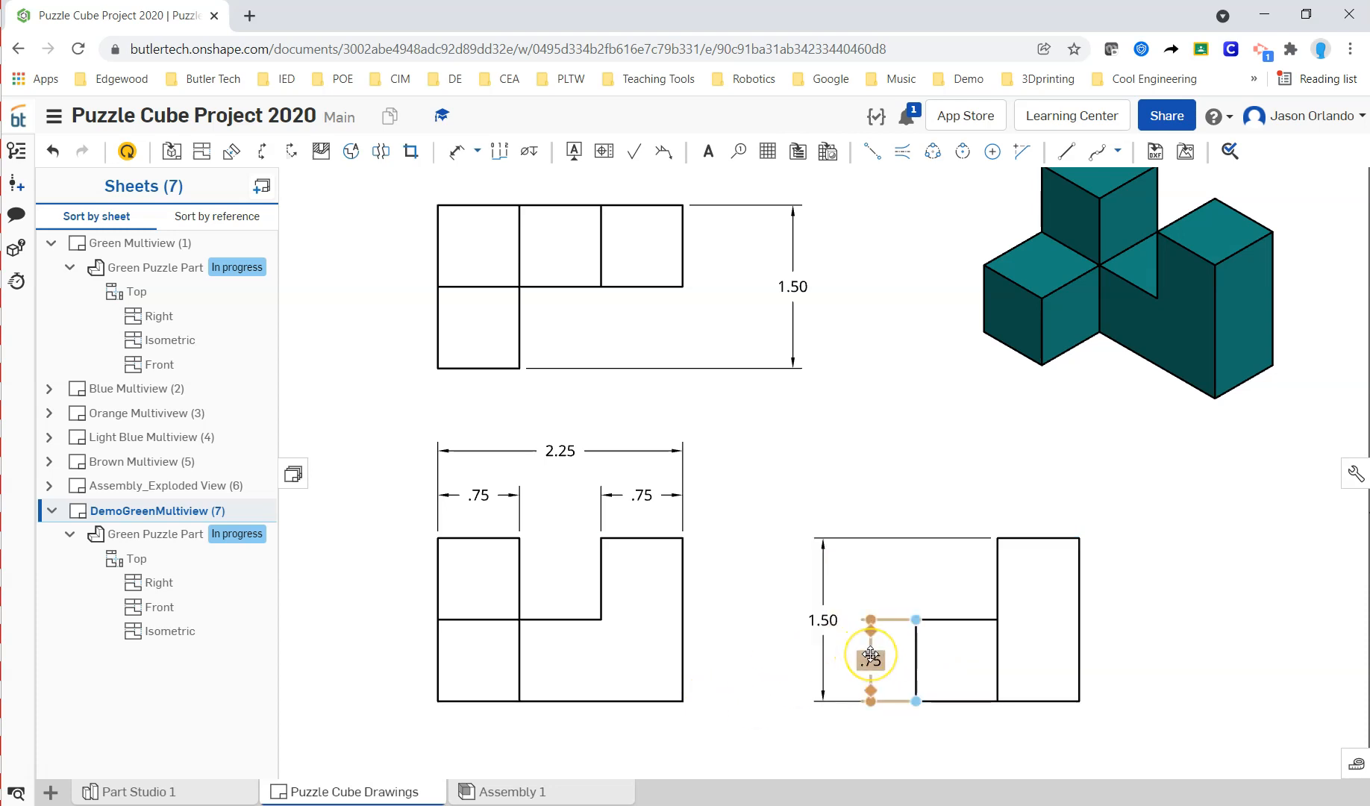
pyautogui.click(767, 686)
pyautogui.click(867, 659)
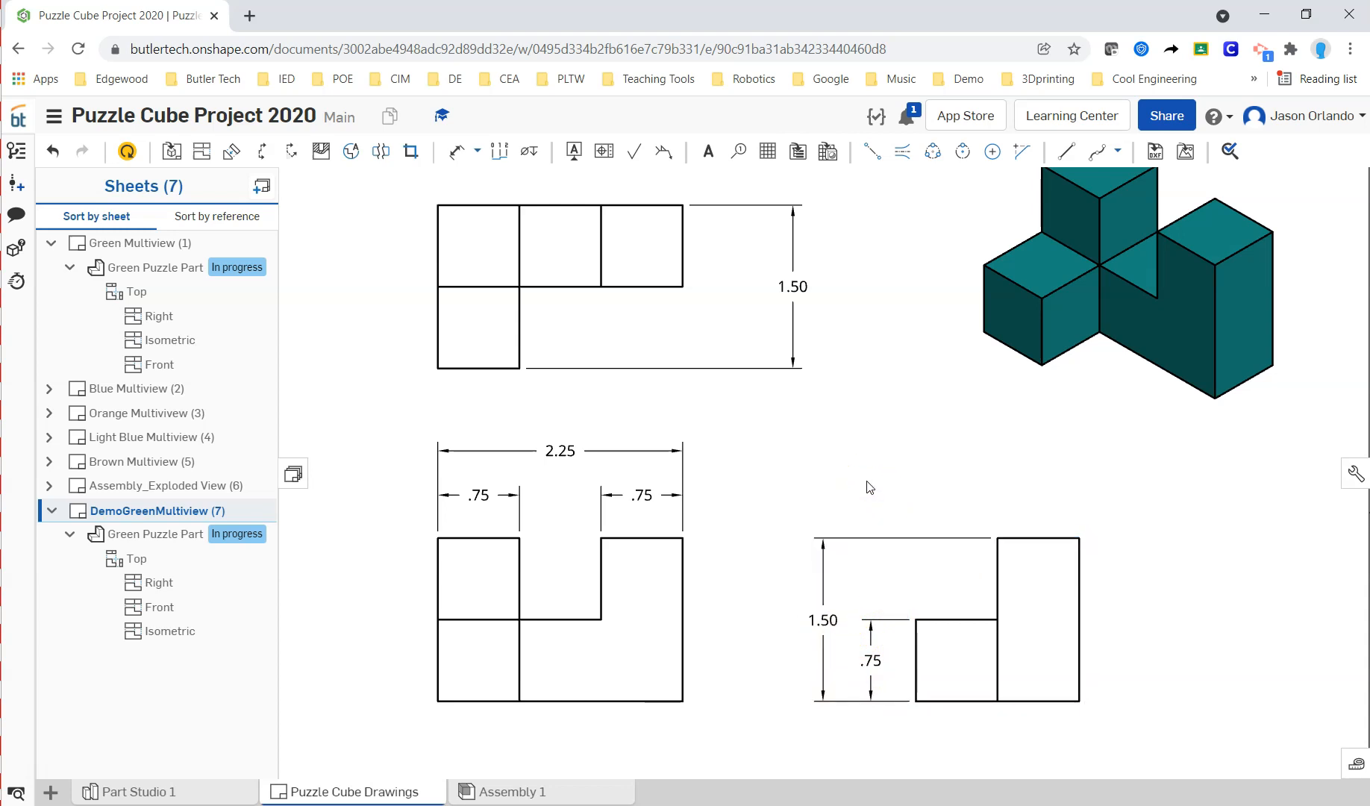
# Step: Dimension the depth of the top view's upper row, placing it inside the overall depth dimension
pyautogui.moveTo(834, 484); pyautogui.dragTo(831, 491, button='middle')
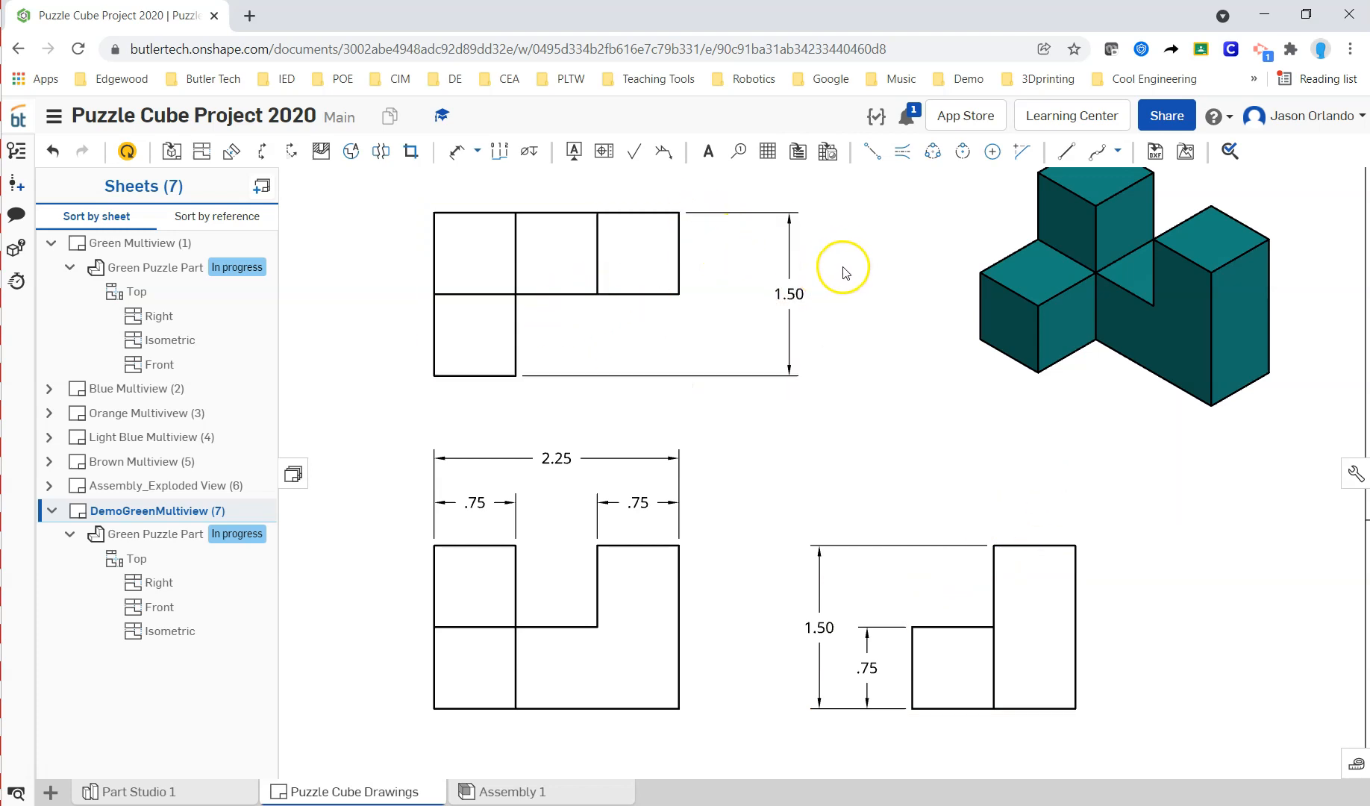
pyautogui.press('d')
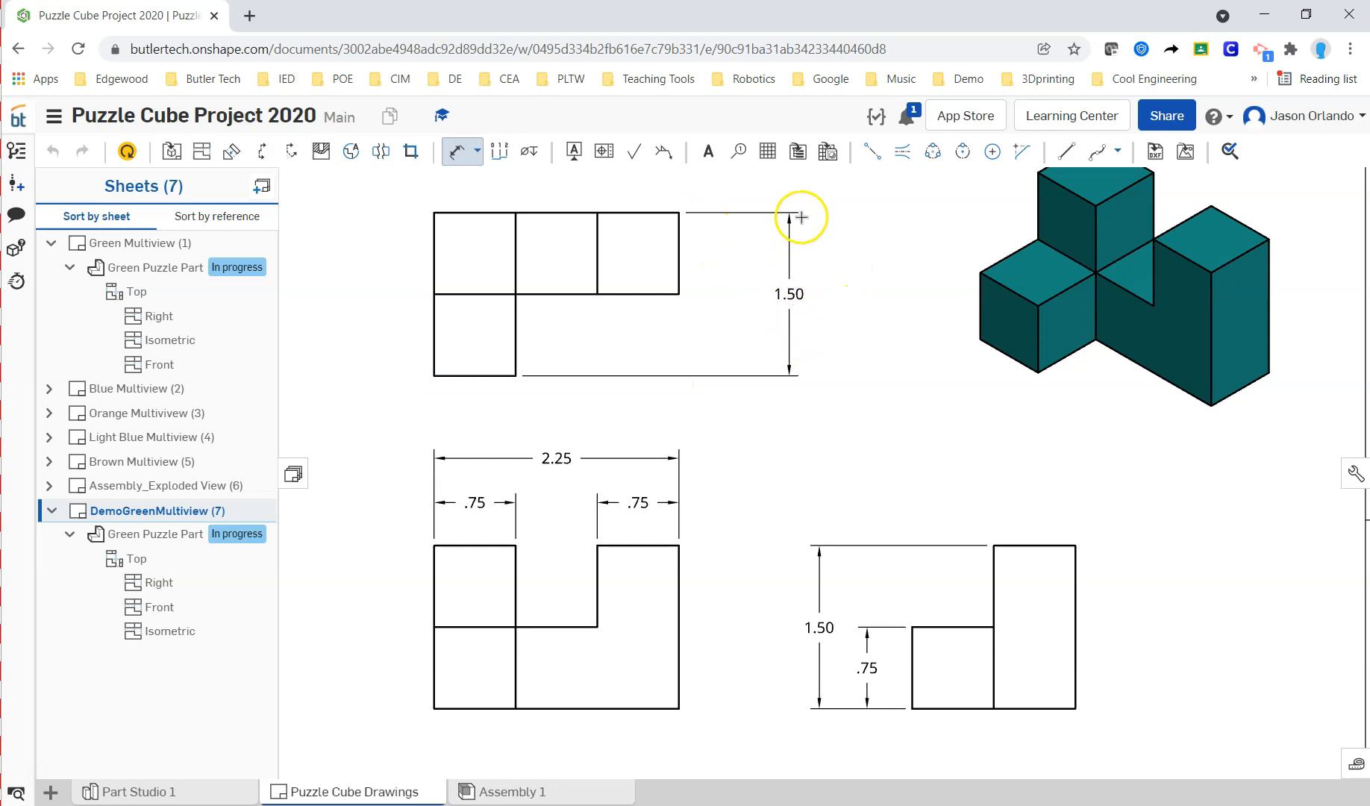
pyautogui.click(678, 233)
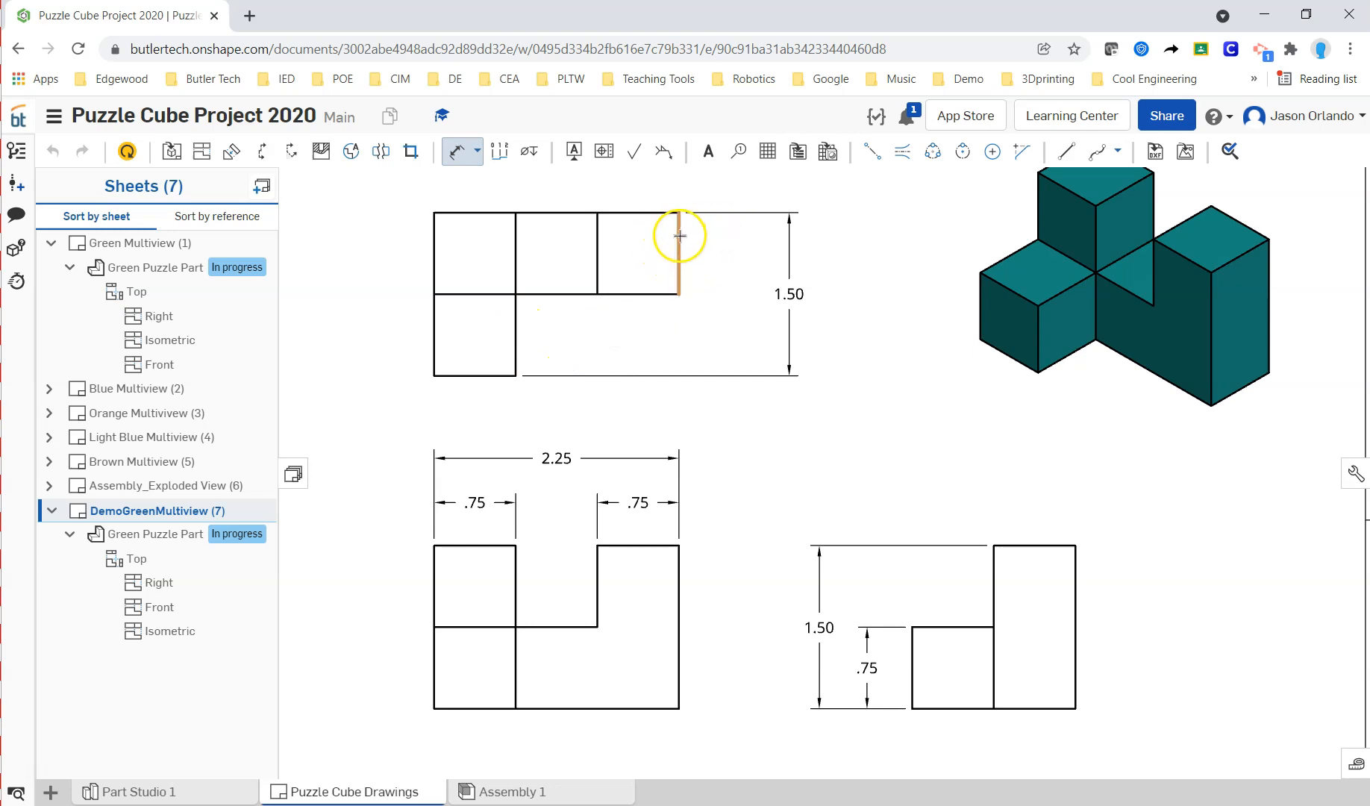
pyautogui.click(722, 253)
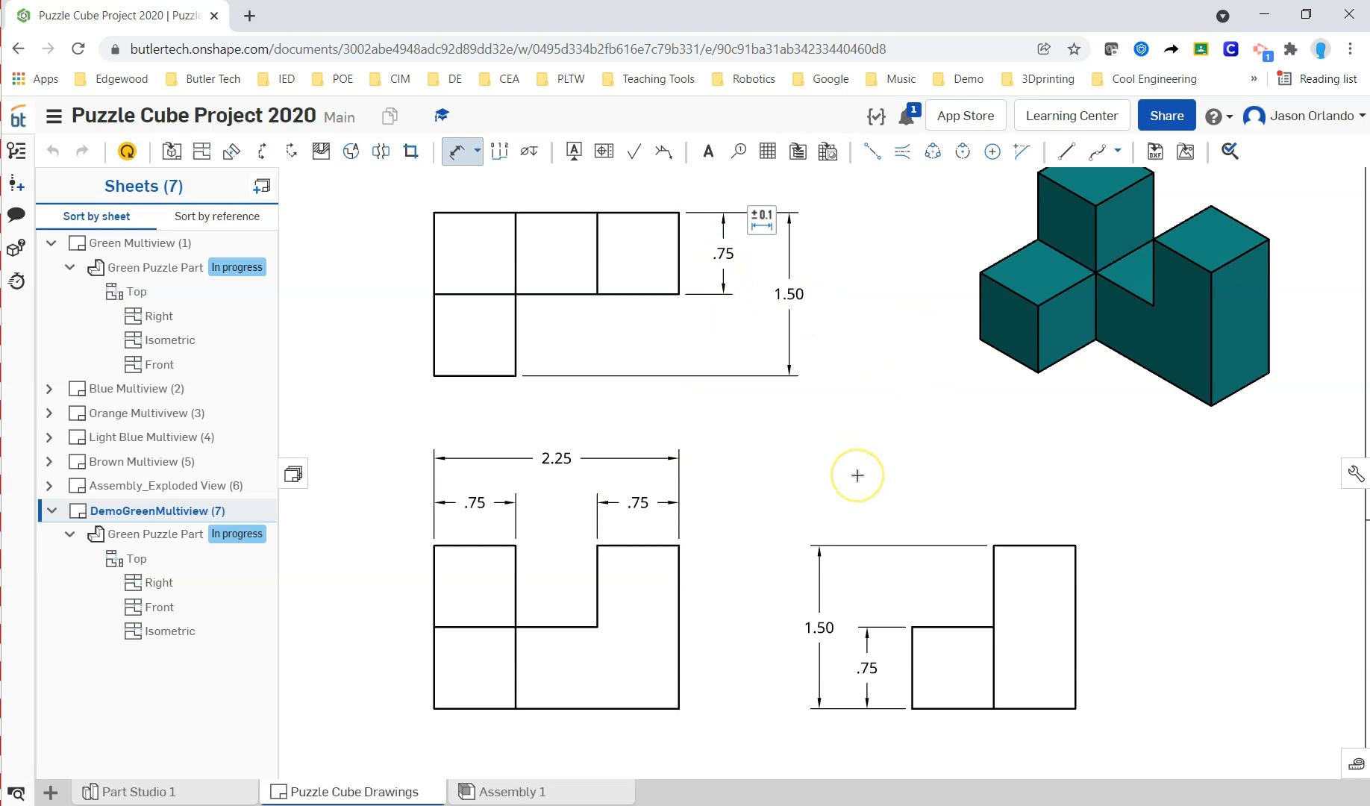
pyautogui.press('Escape')
pyautogui.scroll(-3, 857, 478)
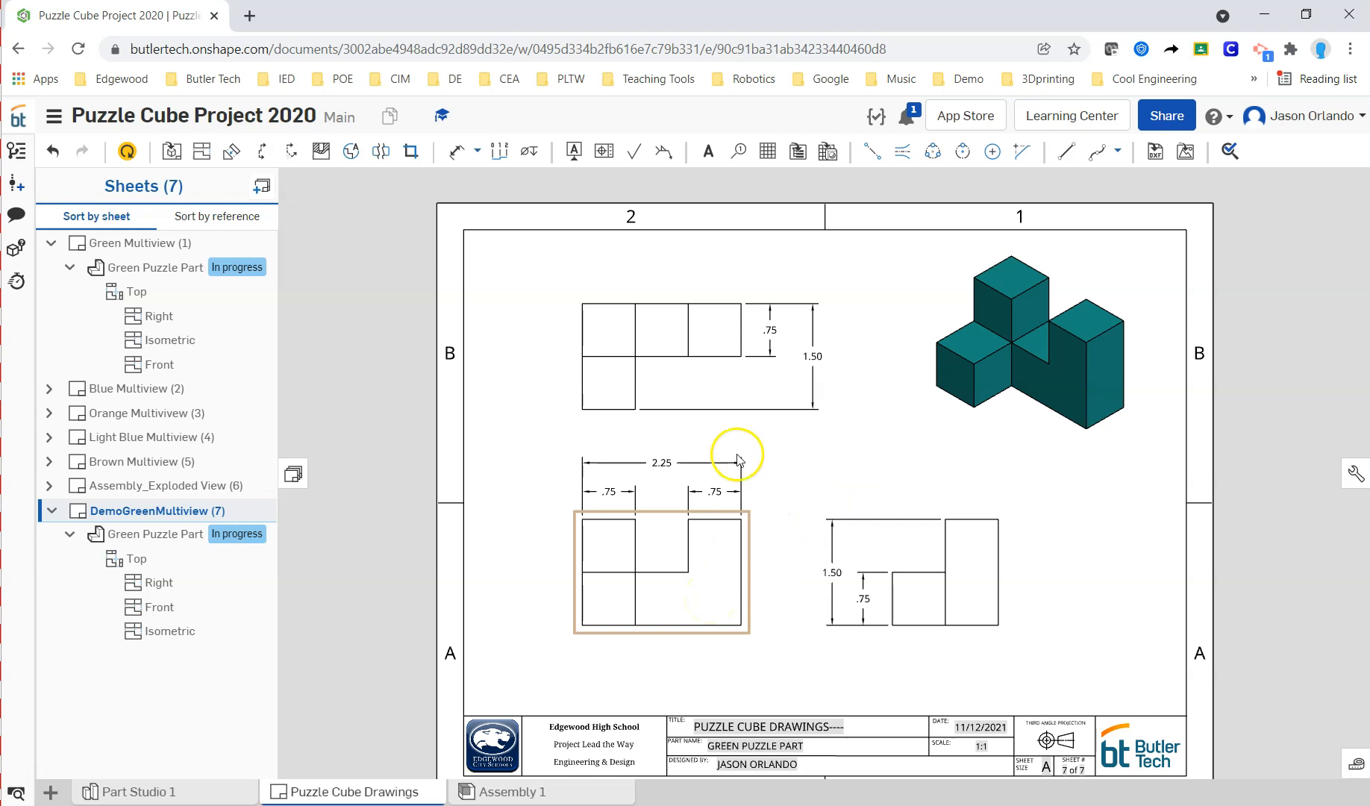
pyautogui.rightClick(730, 584)
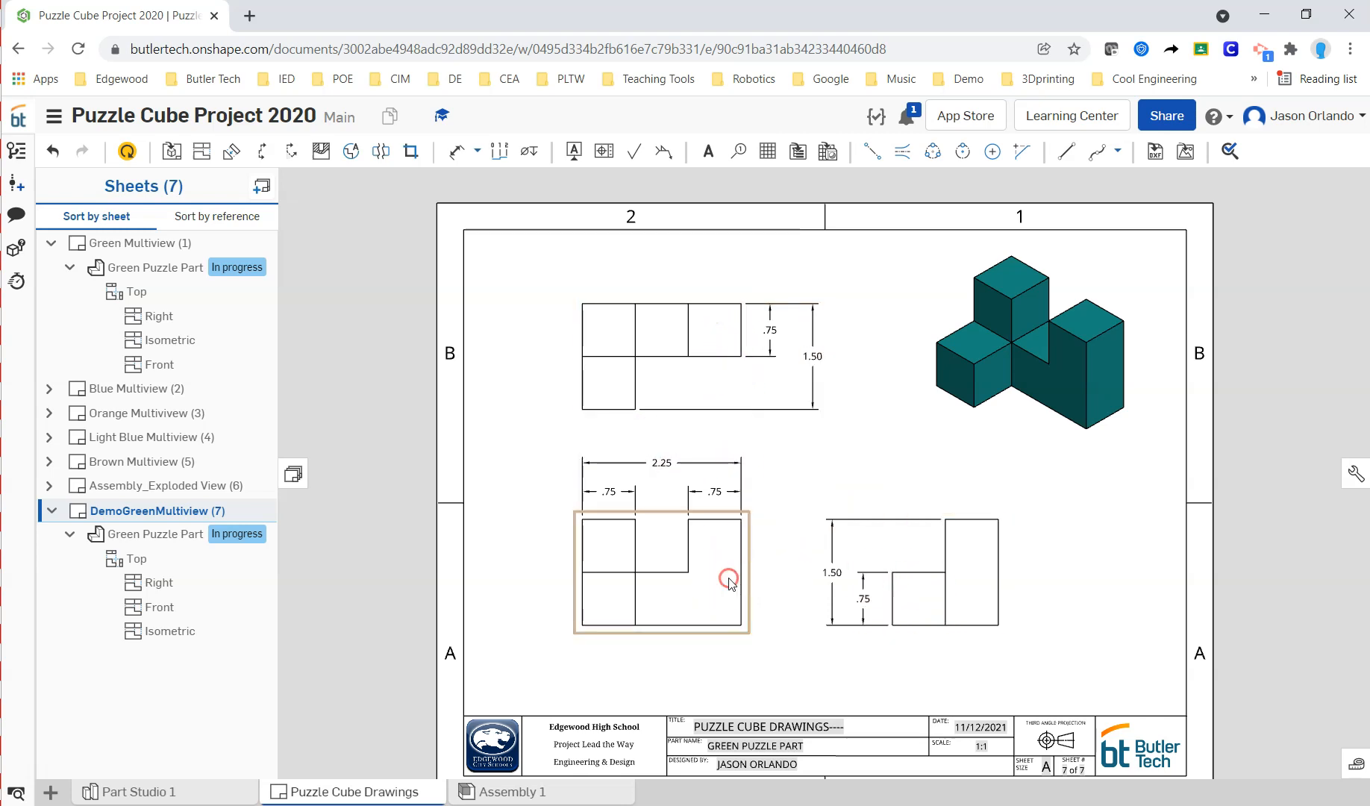
pyautogui.moveTo(801, 297)
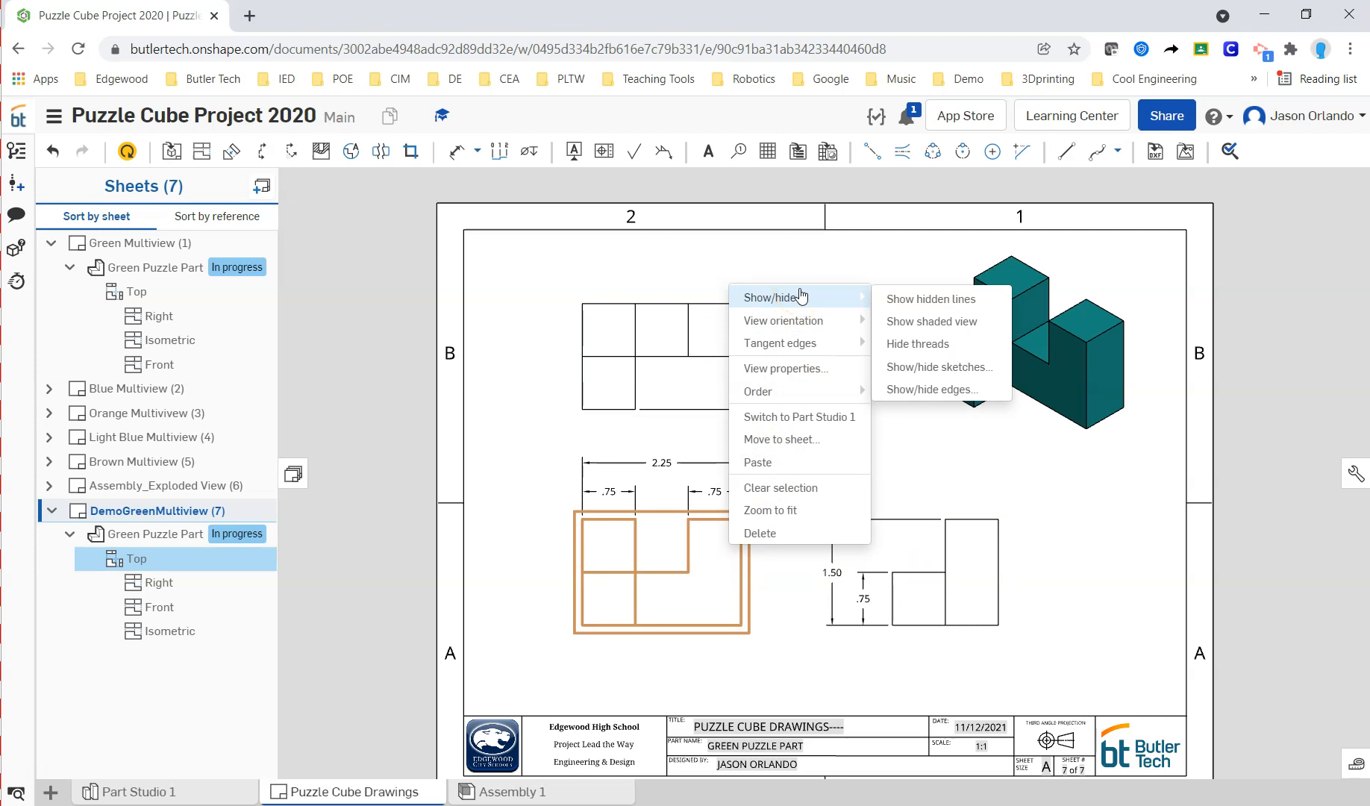
pyautogui.click(933, 391)
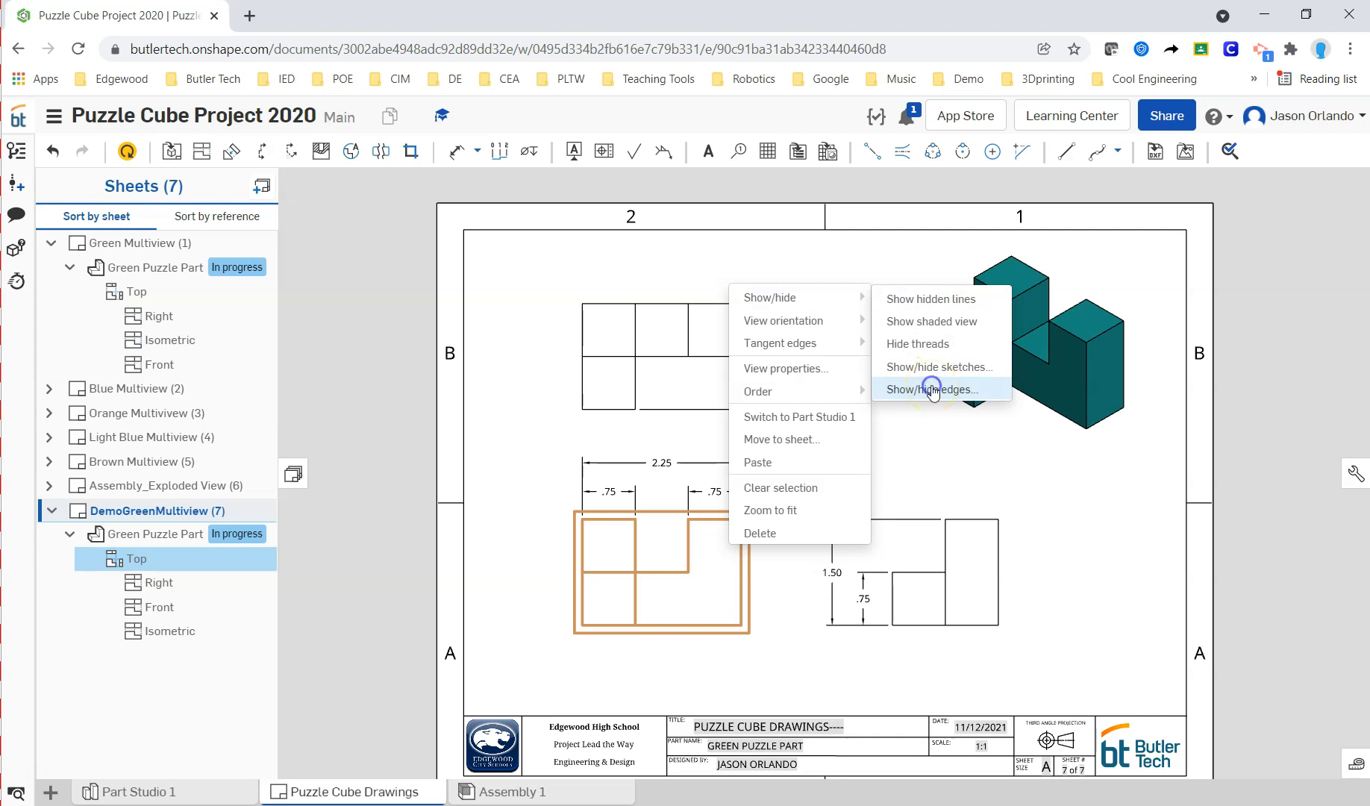
pyautogui.click(932, 390)
pyautogui.click(864, 456)
pyautogui.rightClick(863, 457)
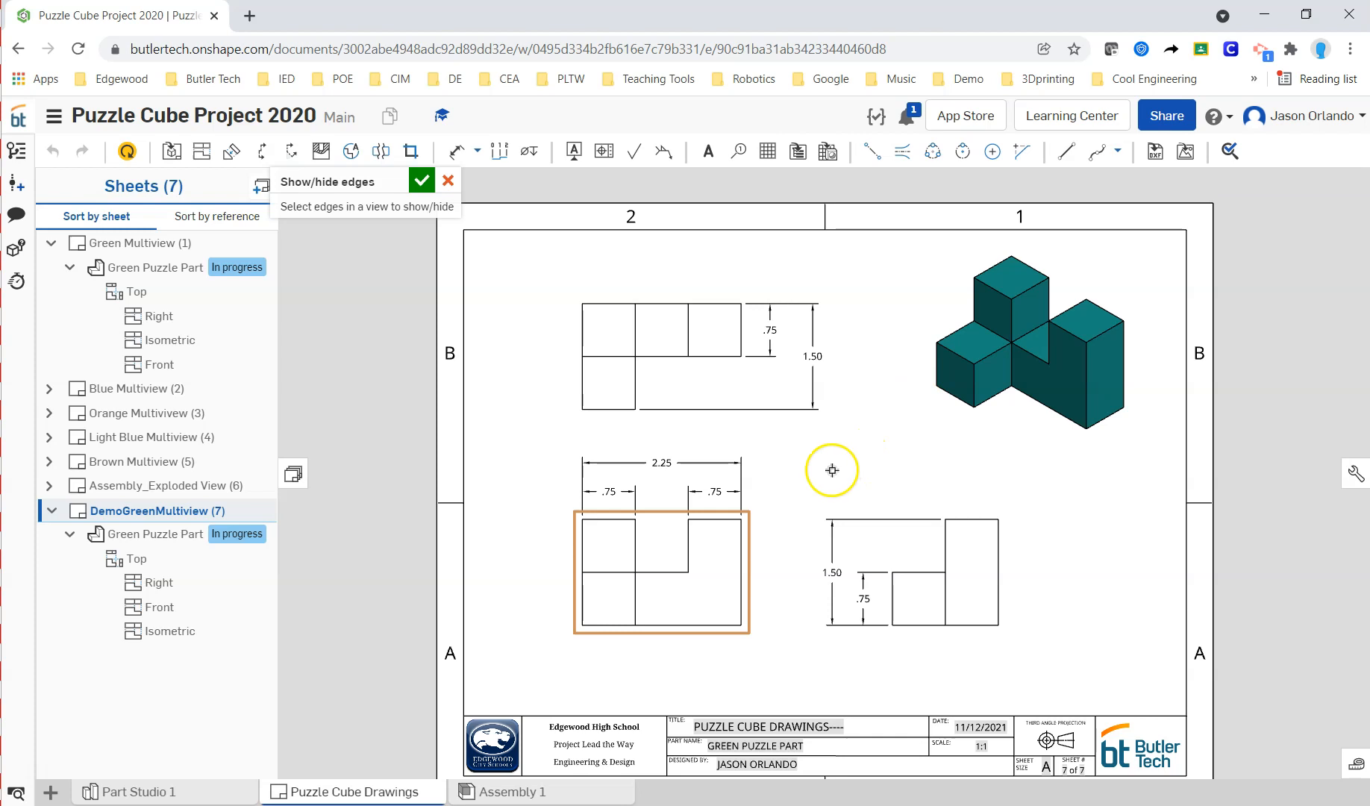
pyautogui.press('Return')
# Step: Show hidden lines in the front, right and top views
pyautogui.rightClick(713, 583)
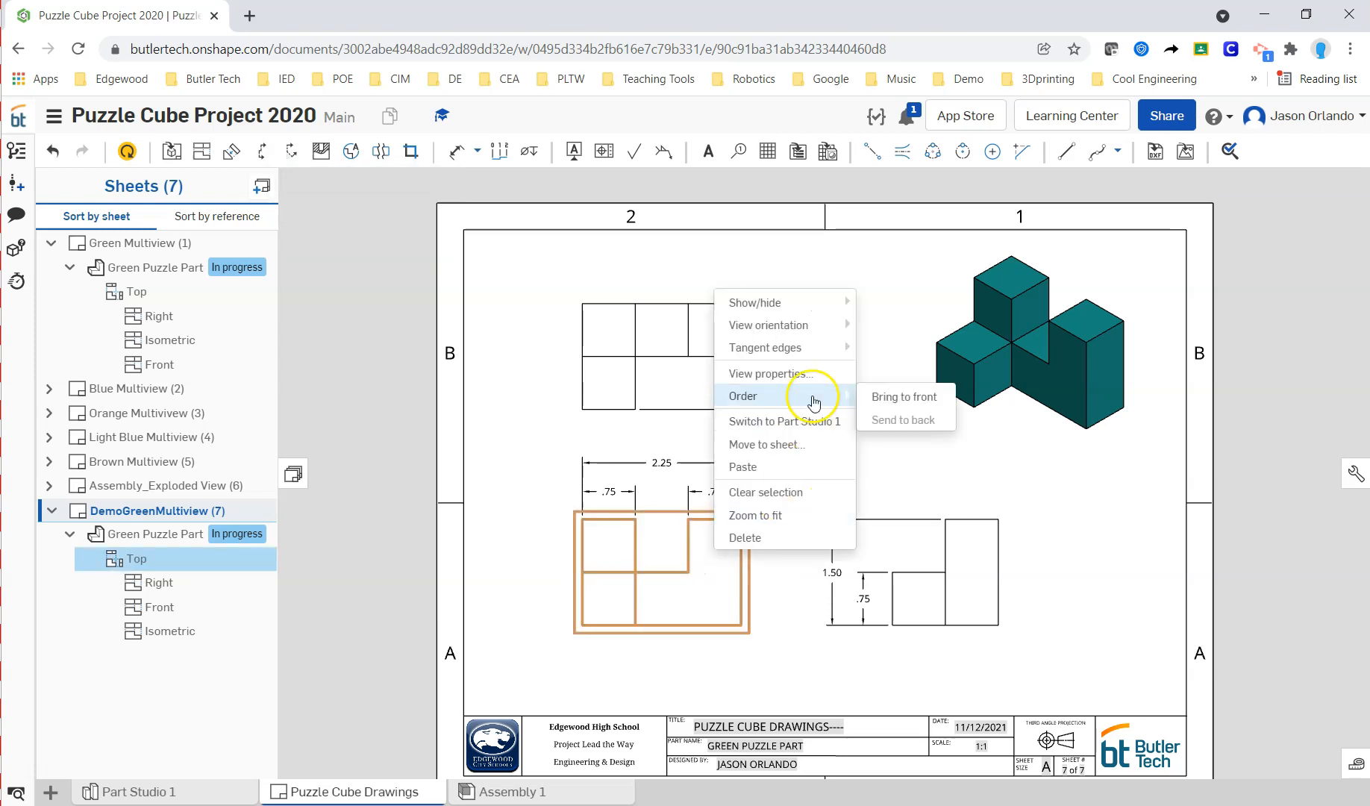
pyautogui.moveTo(810, 303)
pyautogui.click(889, 303)
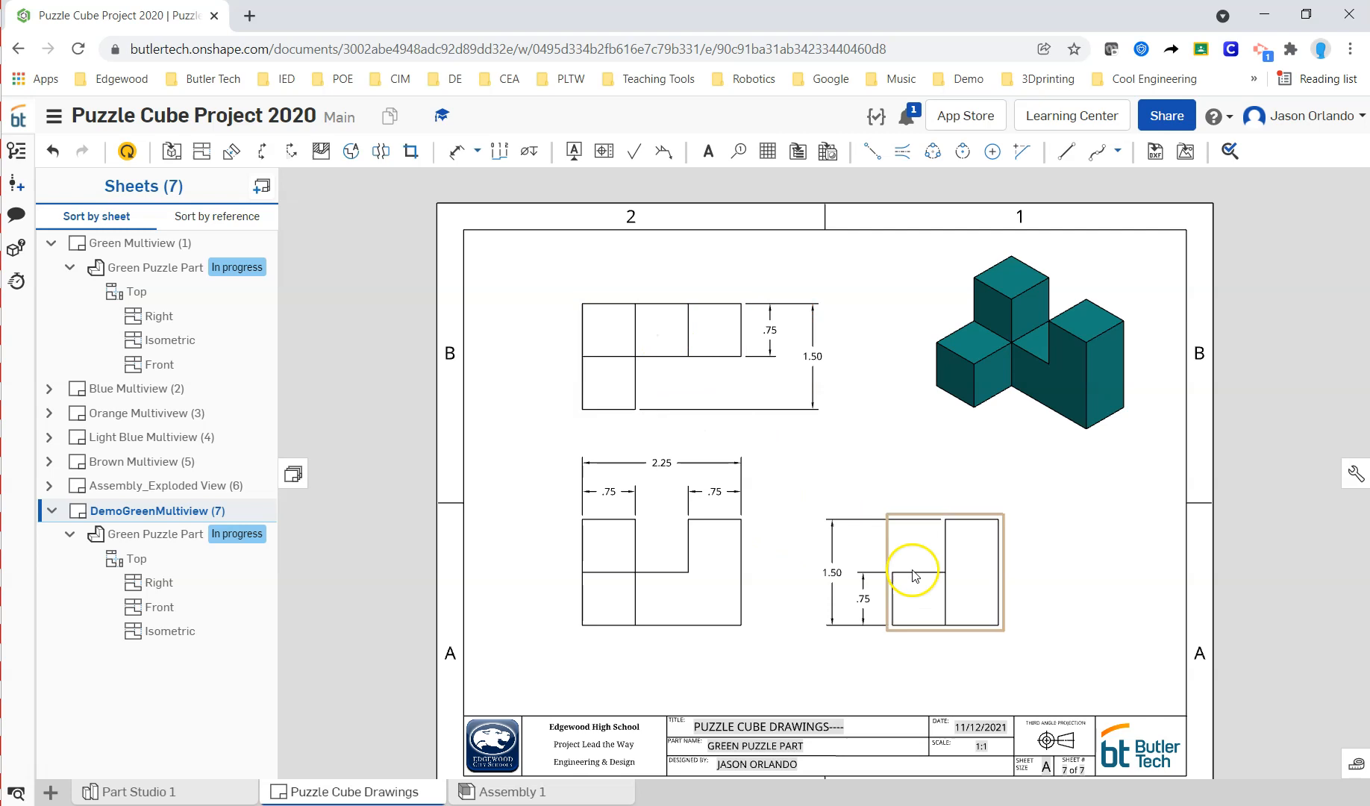
pyautogui.rightClick(962, 569)
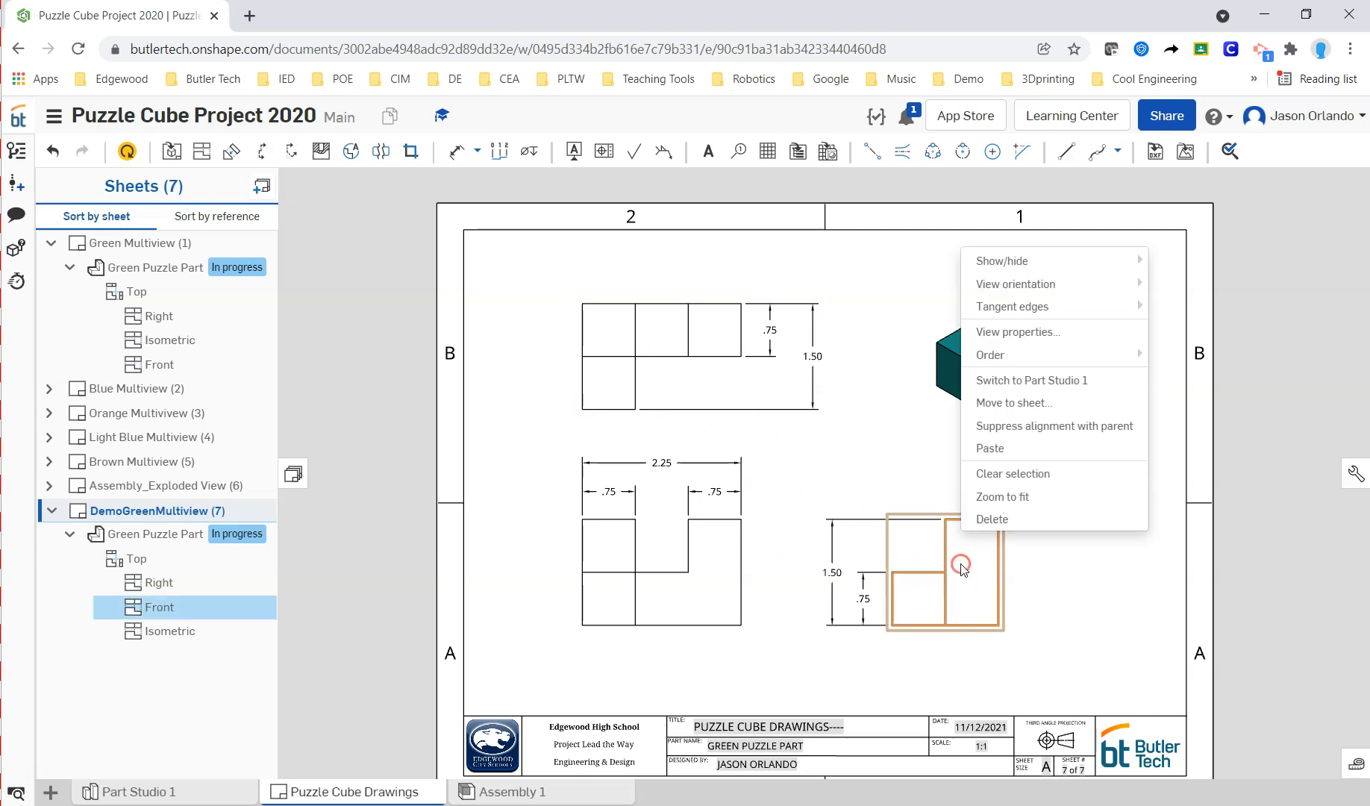
pyautogui.moveTo(1028, 270)
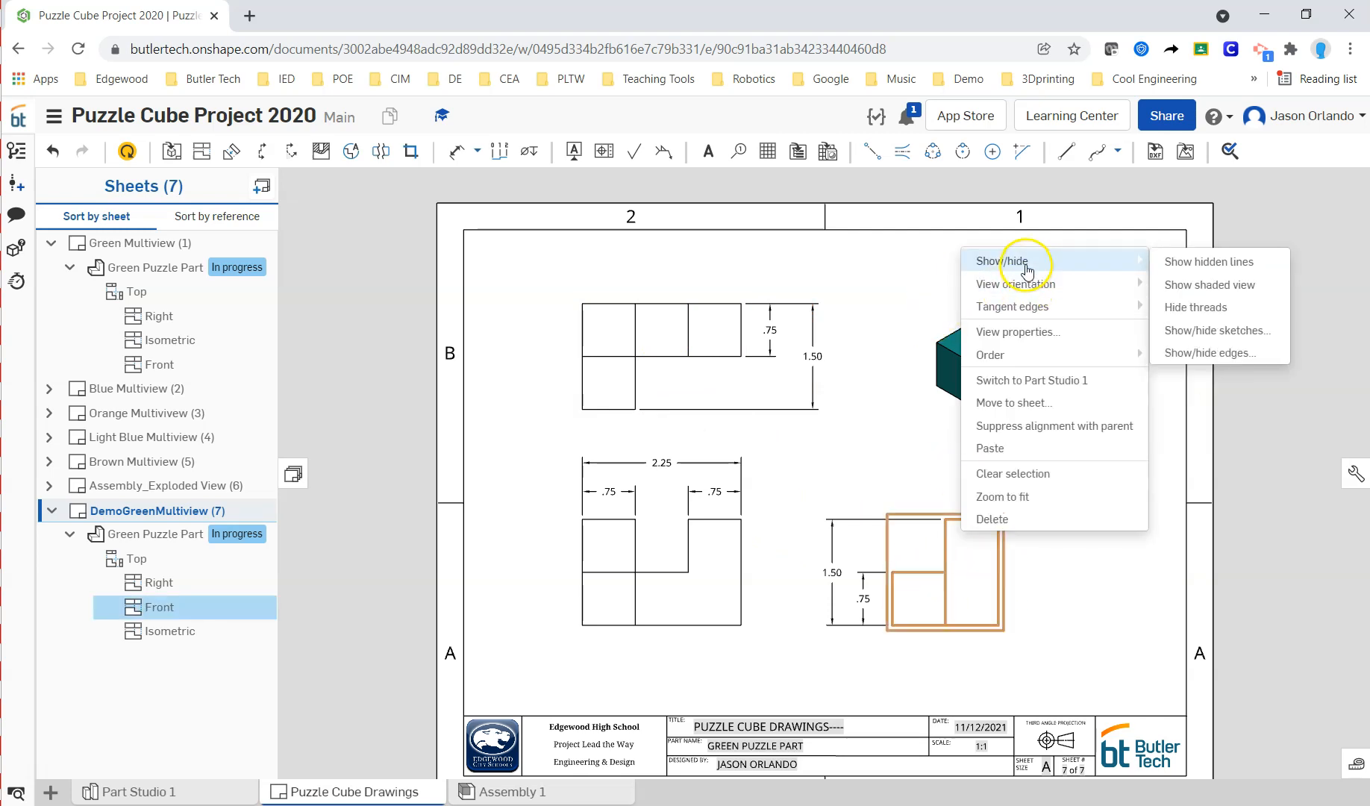
pyautogui.click(1162, 261)
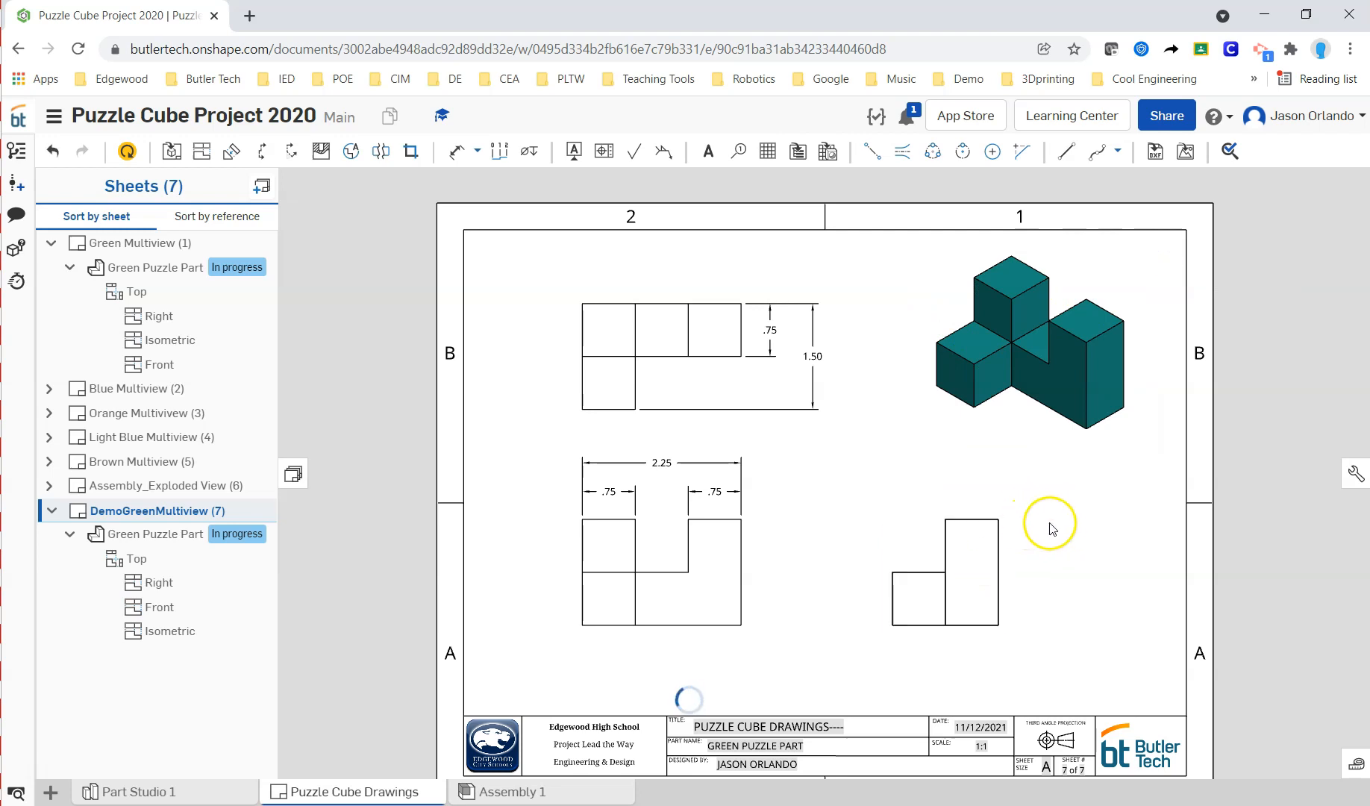
pyautogui.rightClick(680, 337)
pyautogui.moveTo(718, 307)
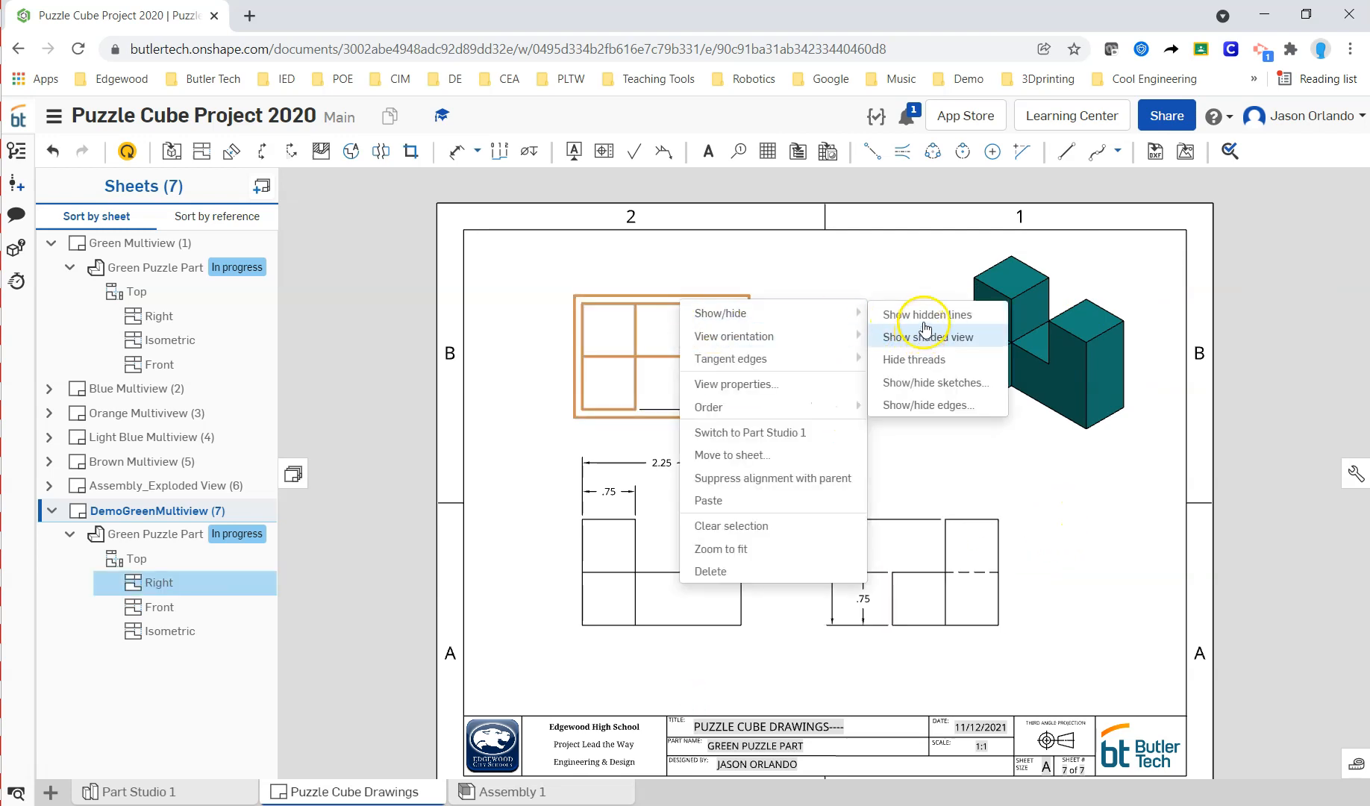
pyautogui.click(906, 309)
pyautogui.click(861, 482)
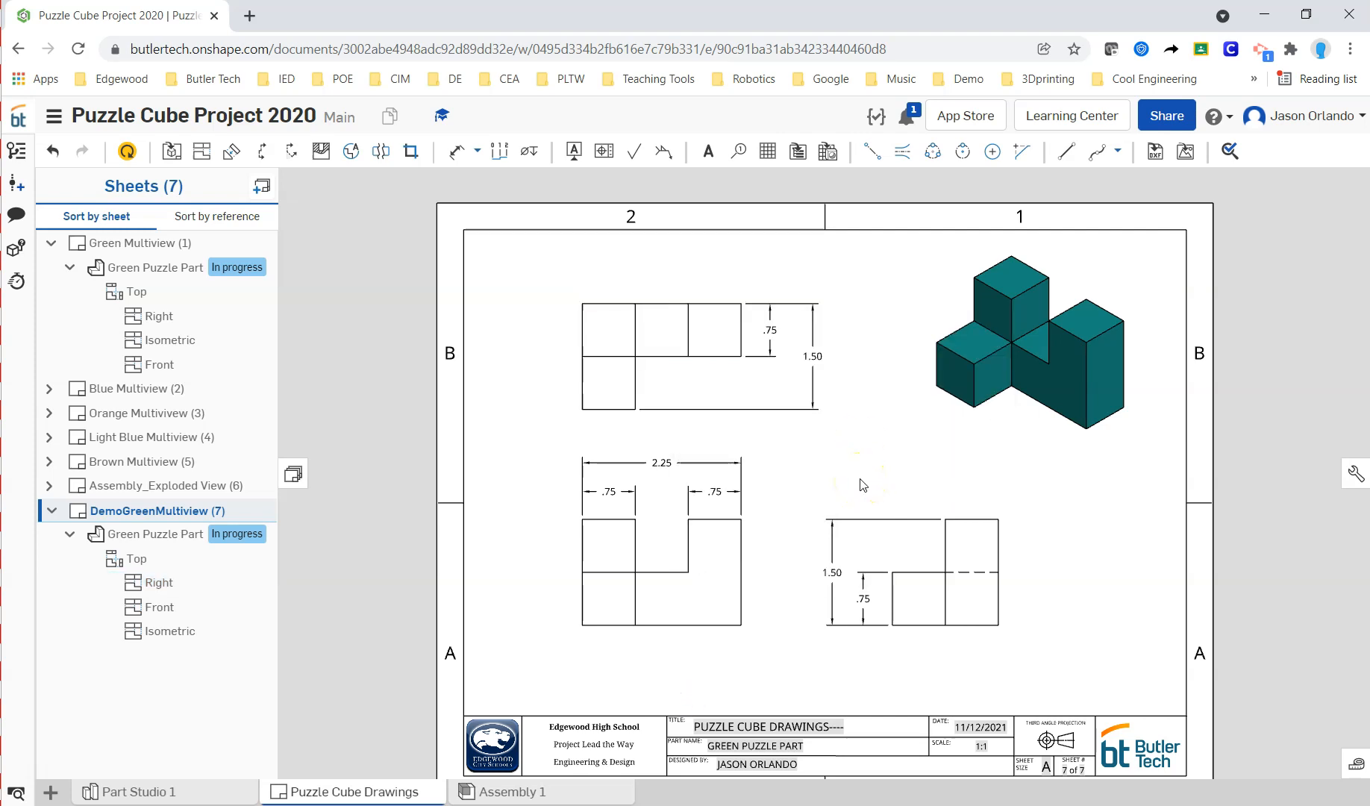
# Step: Stagger the front view's two block width dimensions, moving the left one up and the right one down
pyautogui.click(1055, 572)
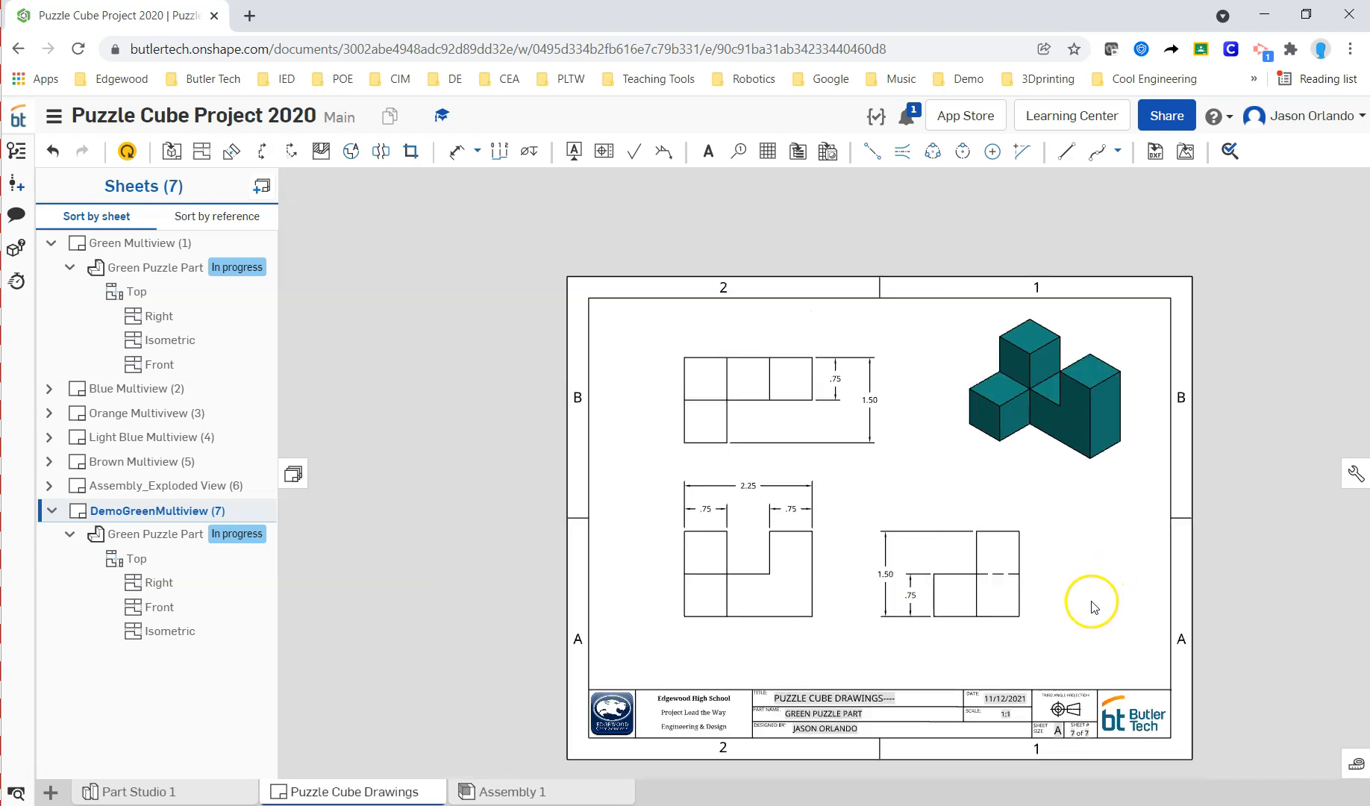
pyautogui.scroll(-2, 1092, 601)
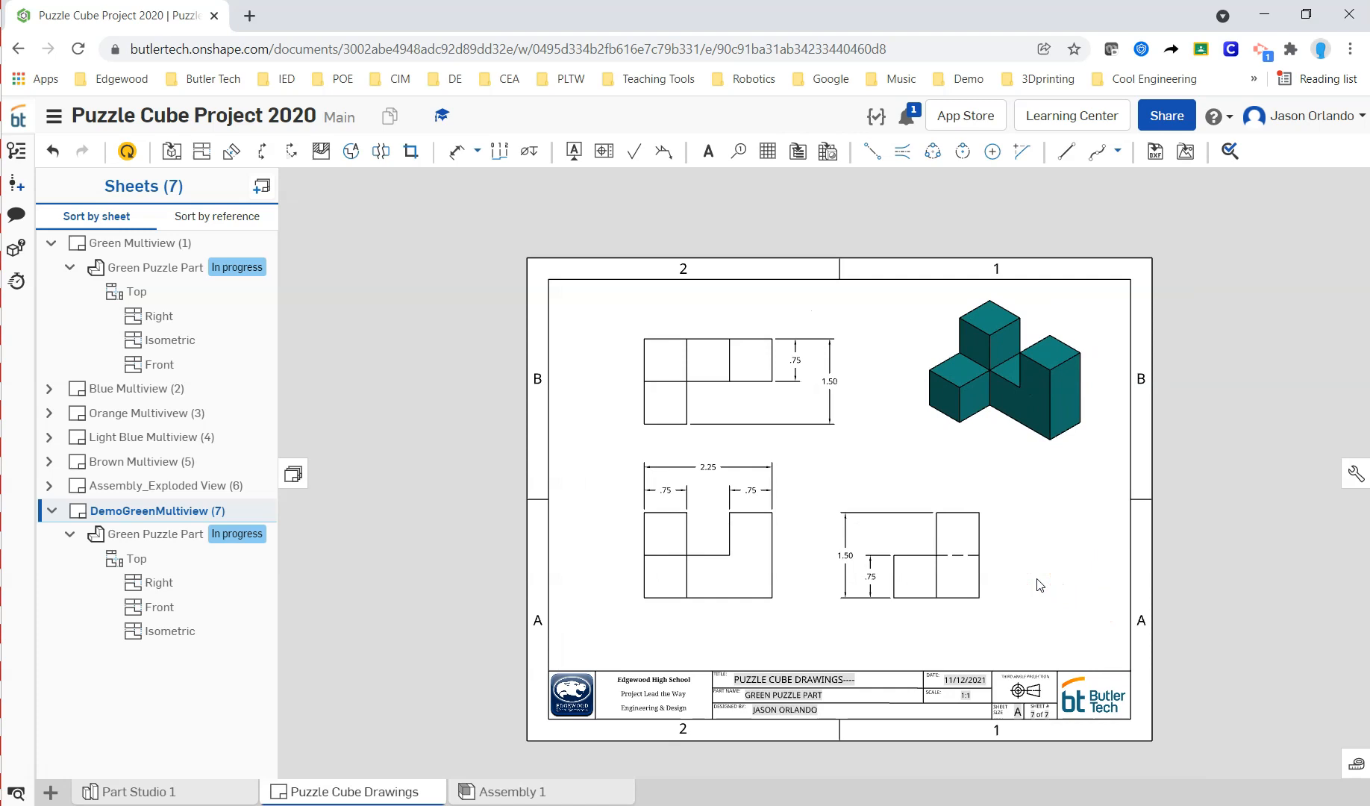
pyautogui.click(705, 467)
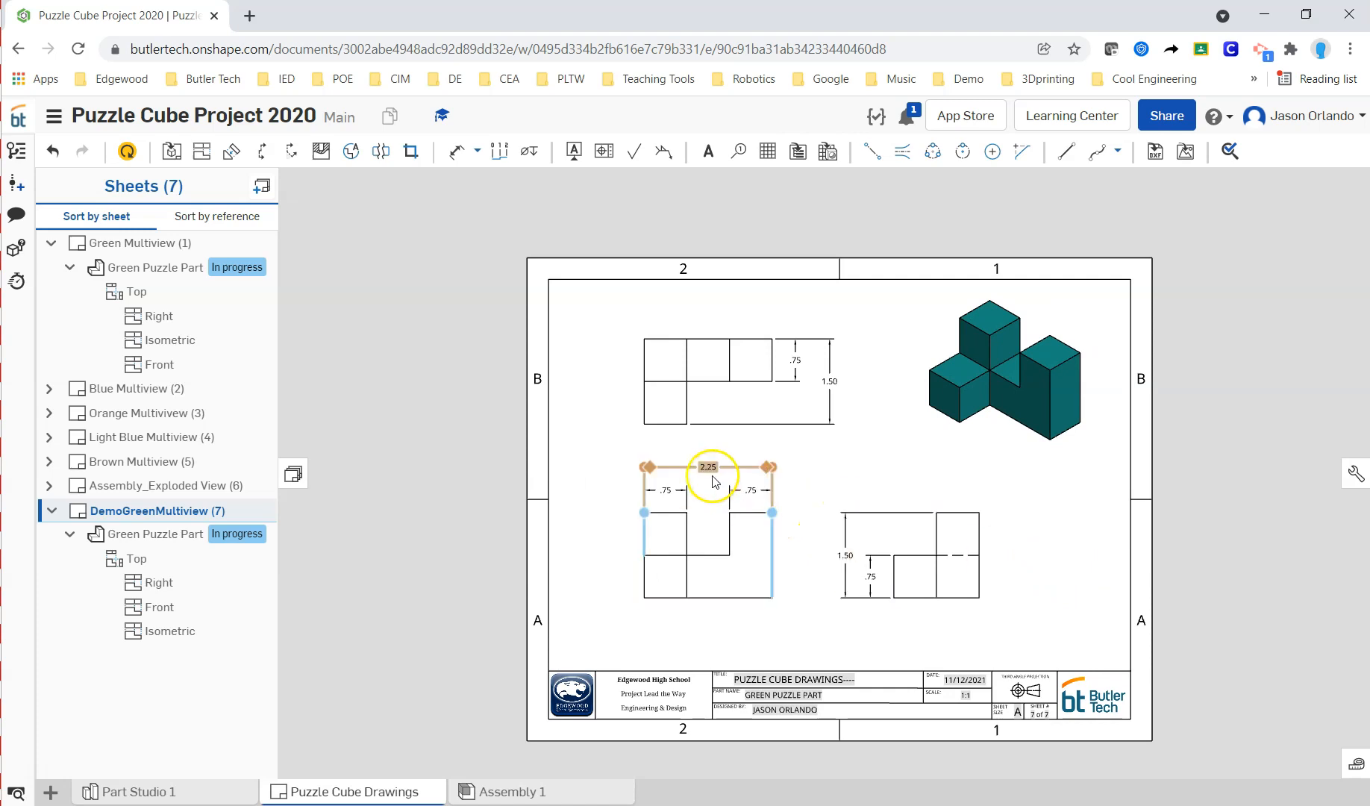
pyautogui.click(806, 430)
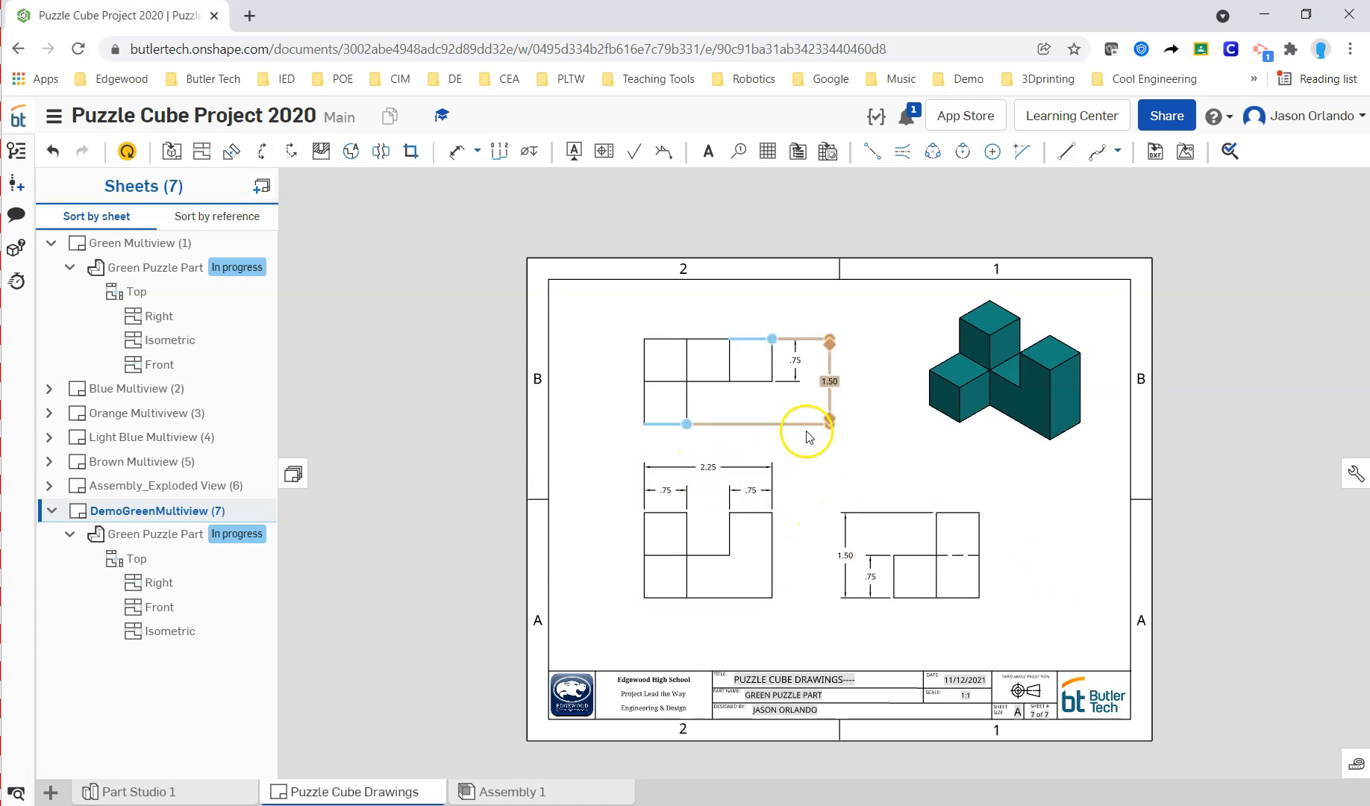
pyautogui.scroll(3, 757, 490)
pyautogui.moveTo(748, 491); pyautogui.dragTo(744, 512)
pyautogui.moveTo(582, 493); pyautogui.dragTo(592, 475)
pyautogui.click(897, 426)
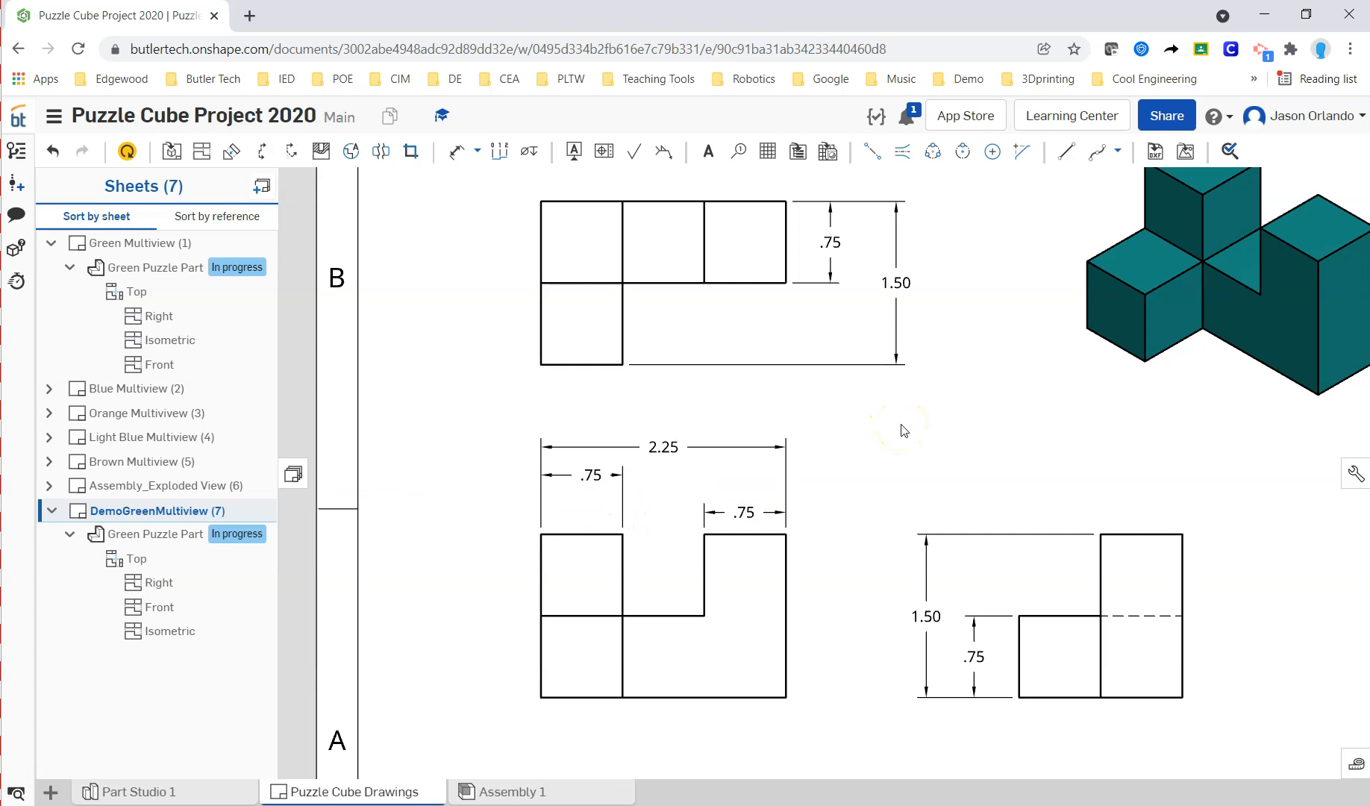
# Step: Move the front view into the title block corner and back up close beside the right view
pyautogui.scroll(-3, 836, 474)
pyautogui.moveTo(788, 574)
pyautogui.mouseDown()
pyautogui.moveTo(651, 699)
pyautogui.moveTo(659, 689)
pyautogui.mouseUp()
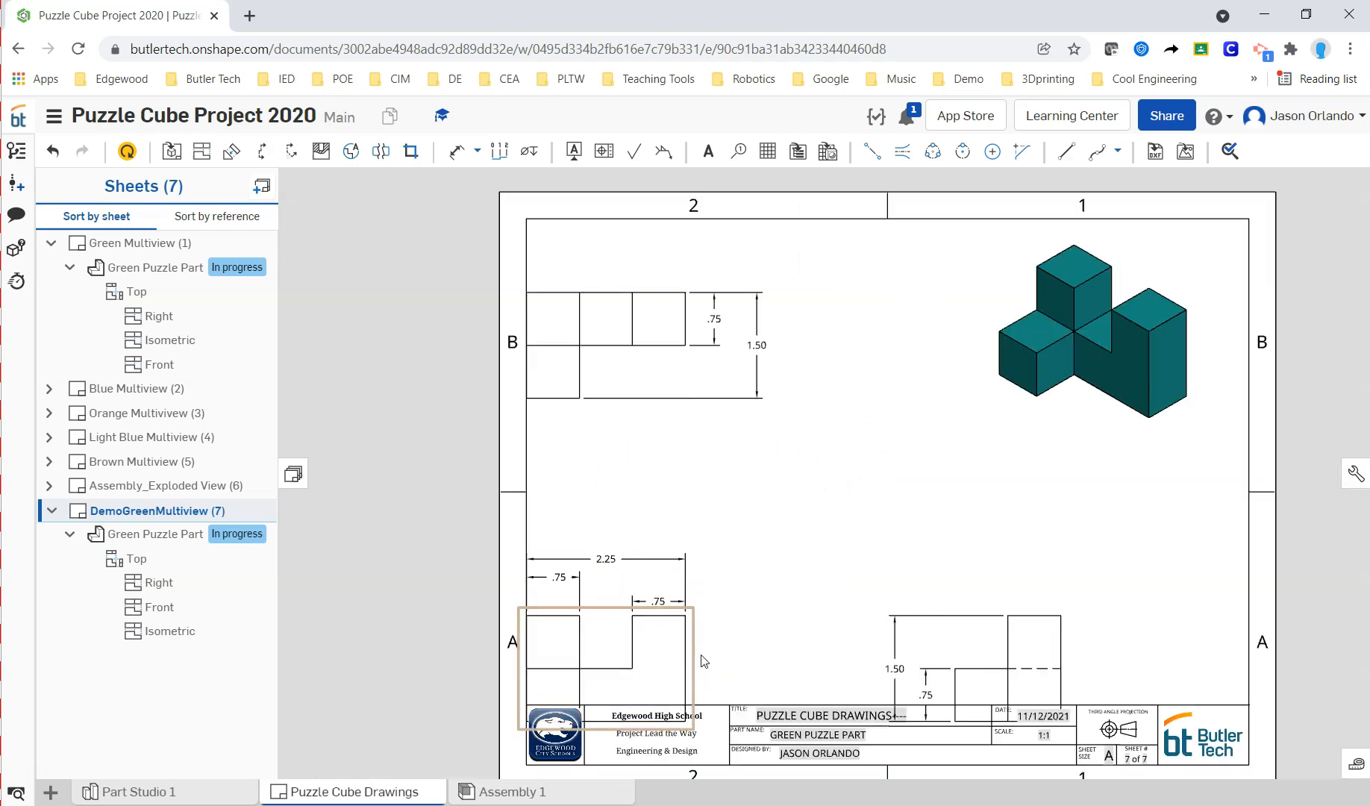
pyautogui.moveTo(670, 657); pyautogui.dragTo(847, 589)
pyautogui.click(717, 414)
pyautogui.click(743, 391)
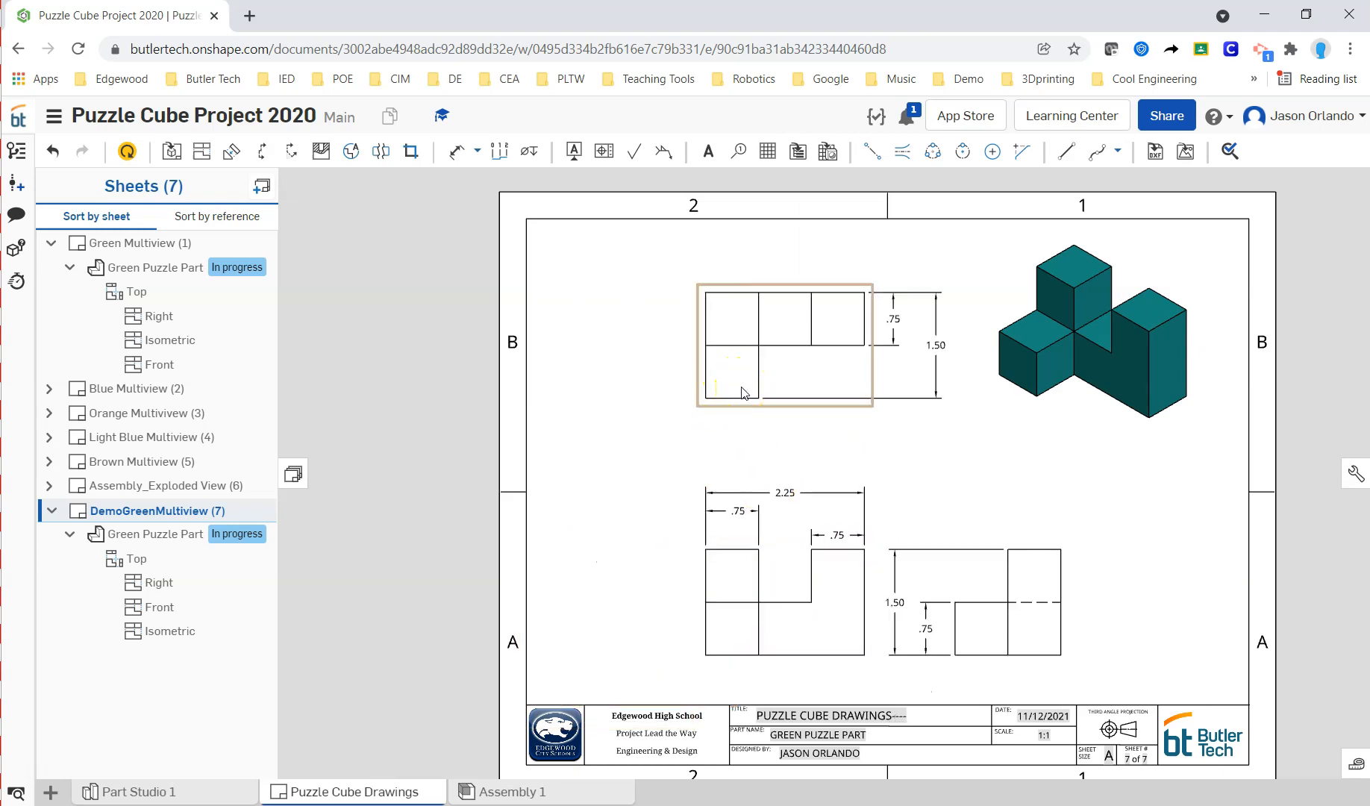
# Step: Reposition the front, right and top views so they are clearly spaced inside the border and above the title block
pyautogui.moveTo(773, 620); pyautogui.dragTo(731, 606)
pyautogui.click(1015, 623)
pyautogui.moveTo(1014, 618); pyautogui.dragTo(1053, 608)
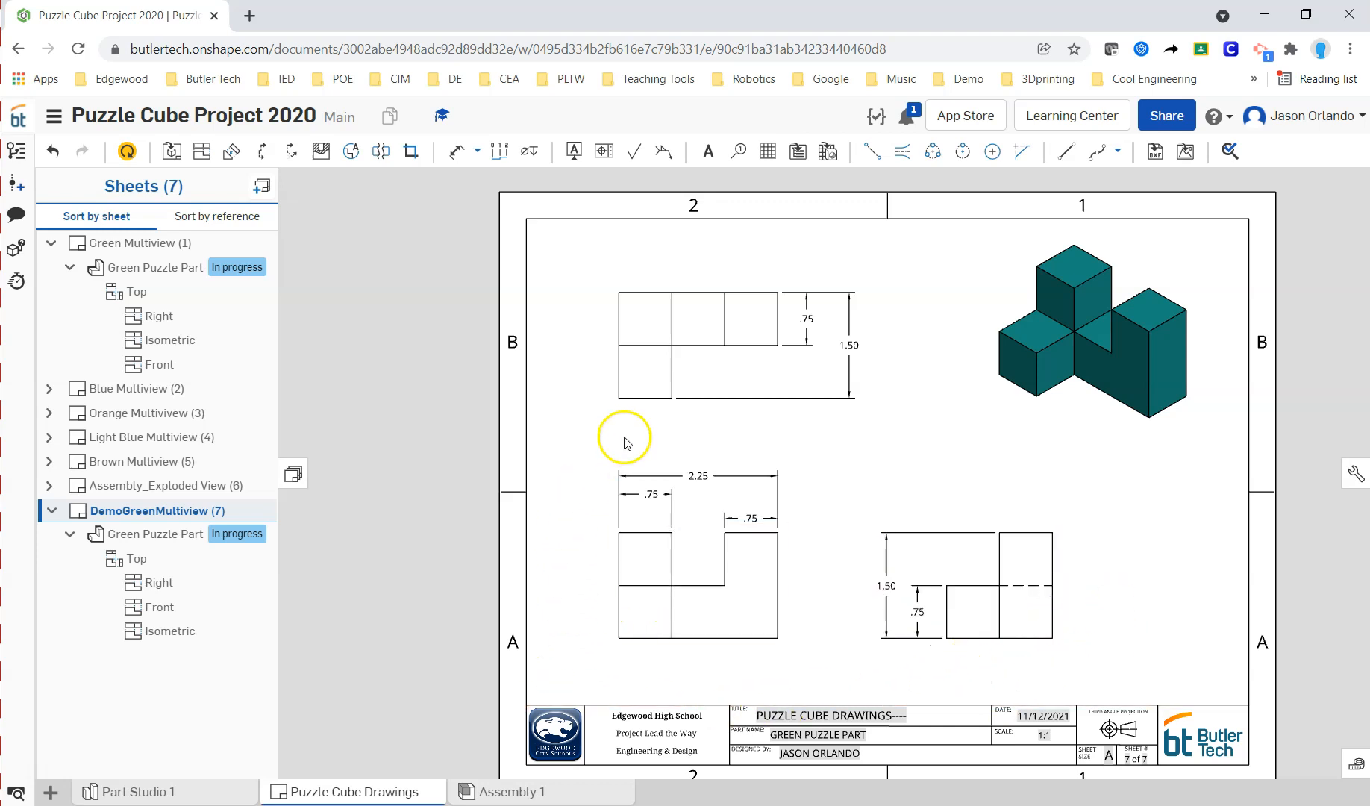
pyautogui.moveTo(663, 335); pyautogui.dragTo(663, 322)
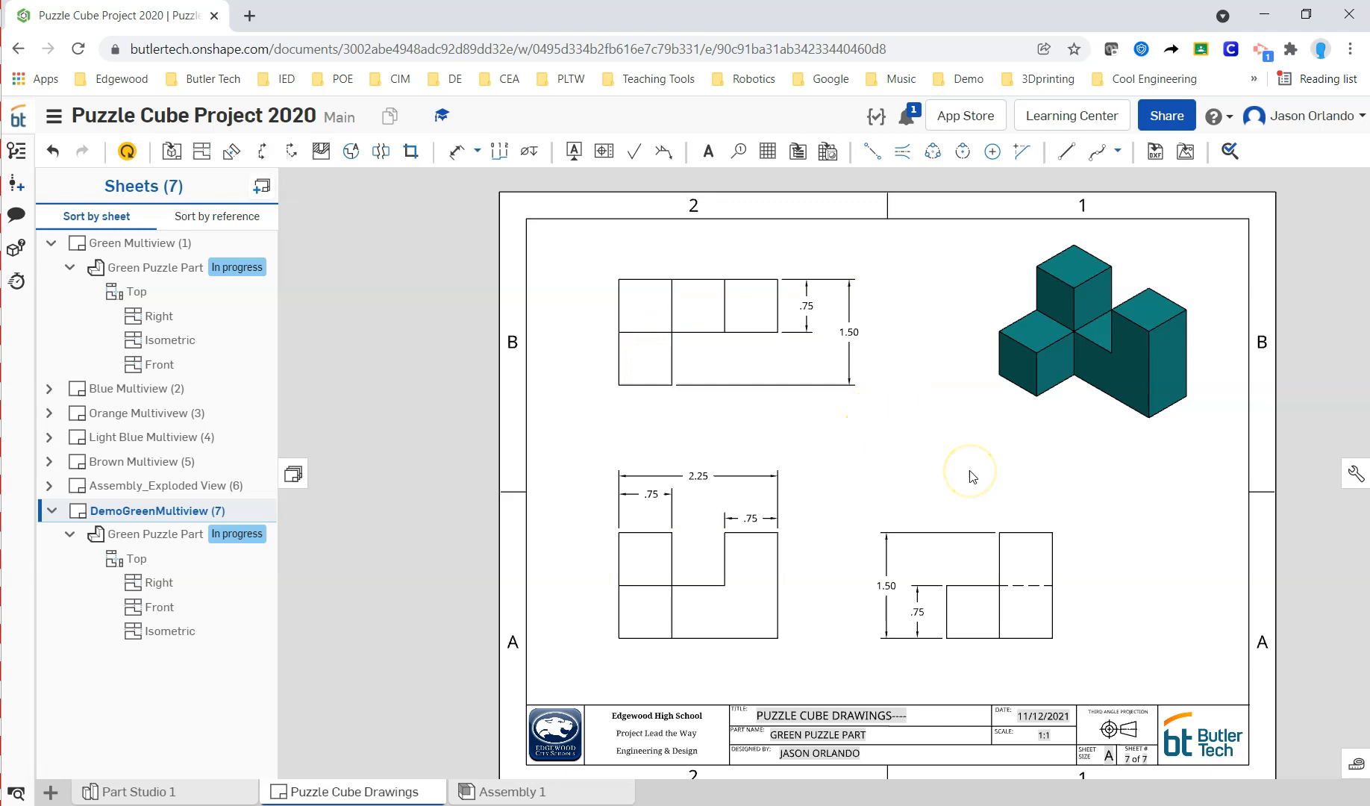
# Step: Realign the front view's two block width dimensions on one line midway between the view and the overall width dimension
pyautogui.scroll(3, 653, 494)
pyautogui.moveTo(649, 495); pyautogui.dragTo(634, 519)
pyautogui.moveTo(839, 542); pyautogui.dragTo(842, 516)
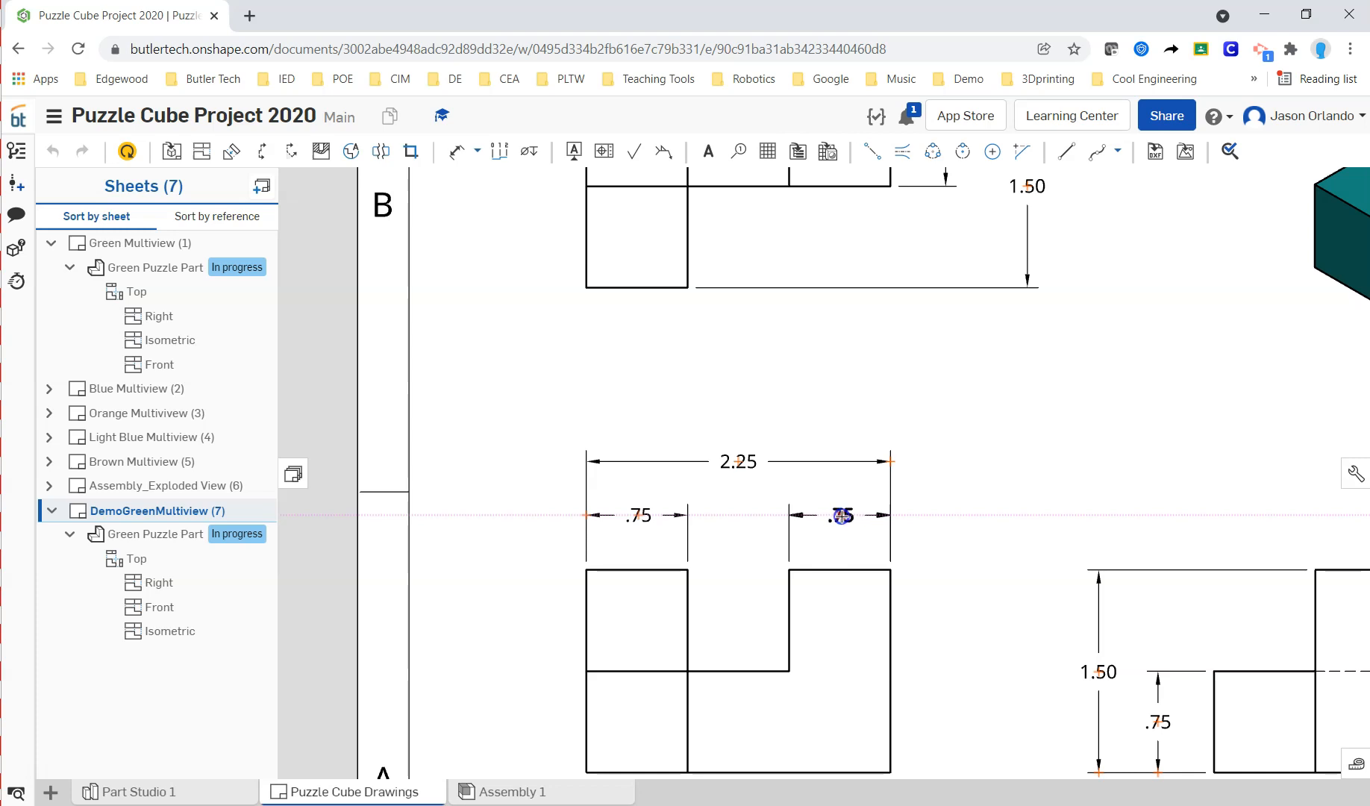
pyautogui.moveTo(839, 515); pyautogui.dragTo(837, 515)
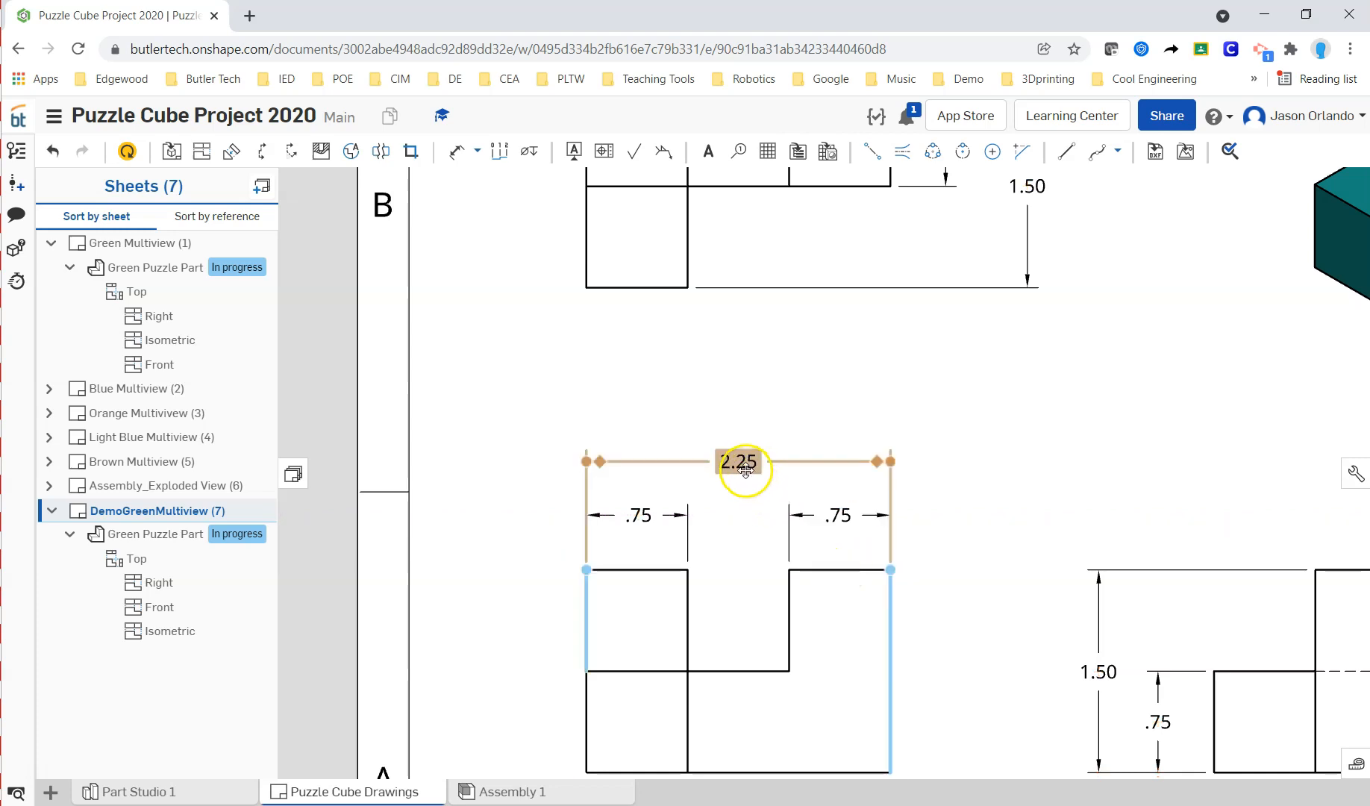
# Step: Try the front view's overall width dimension much higher and below the block width dimensions, and return it just above them
pyautogui.moveTo(743, 493); pyautogui.dragTo(739, 389)
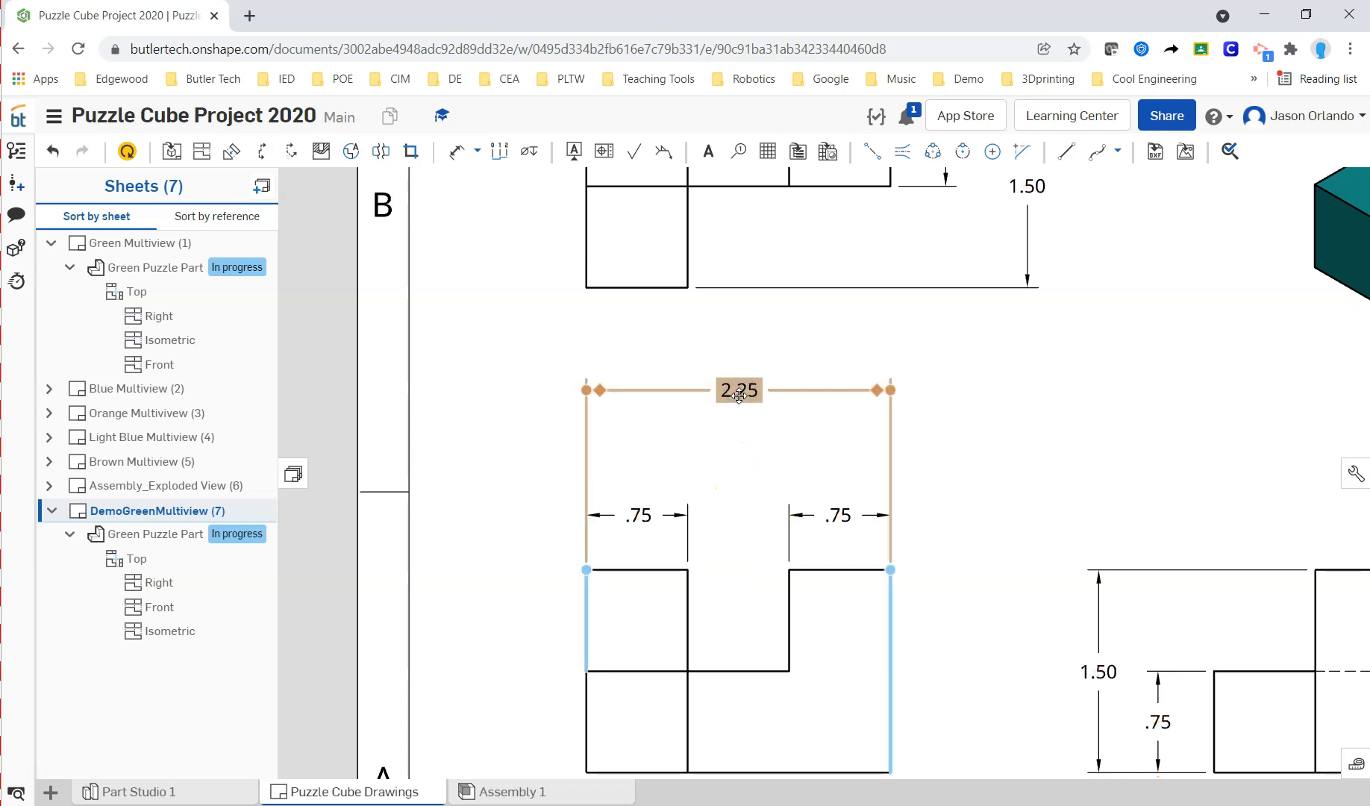
pyautogui.click(731, 341)
pyautogui.moveTo(733, 395); pyautogui.dragTo(738, 539)
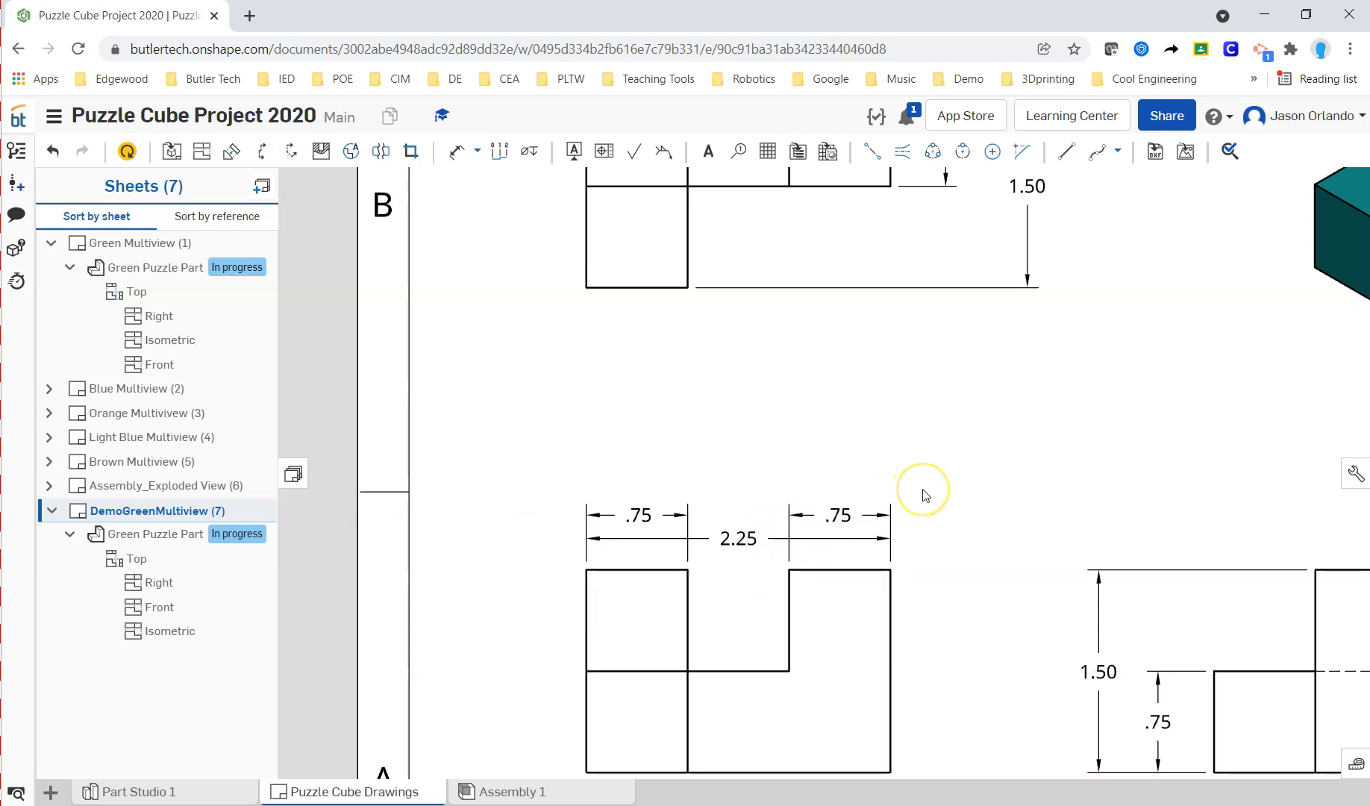
pyautogui.moveTo(736, 523); pyautogui.dragTo(735, 459)
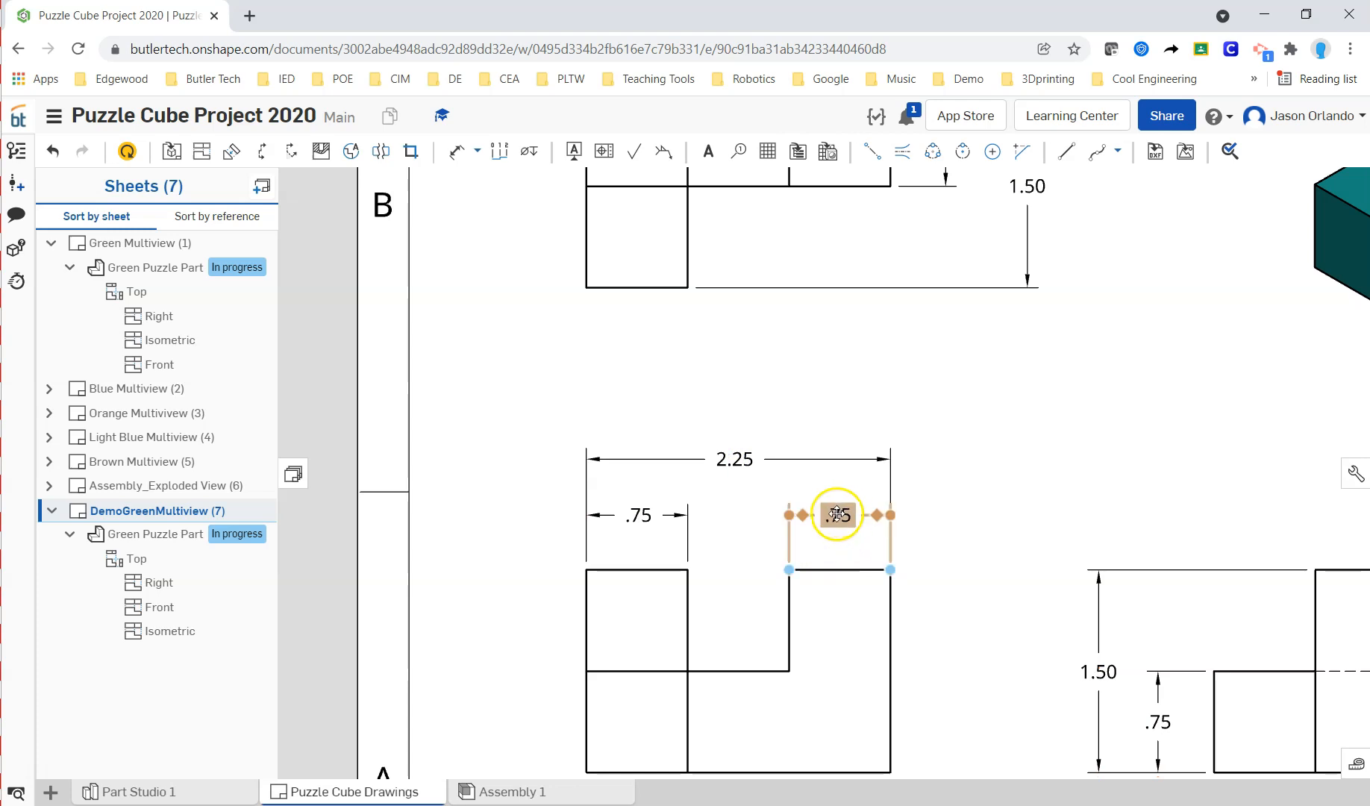
# Step: Move the top view's overall depth dimension far out from its block depth dimension, close beside the shaded isometric view
pyautogui.scroll(-2, 881, 470)
pyautogui.moveTo(960, 461); pyautogui.dragTo(889, 520, button='middle')
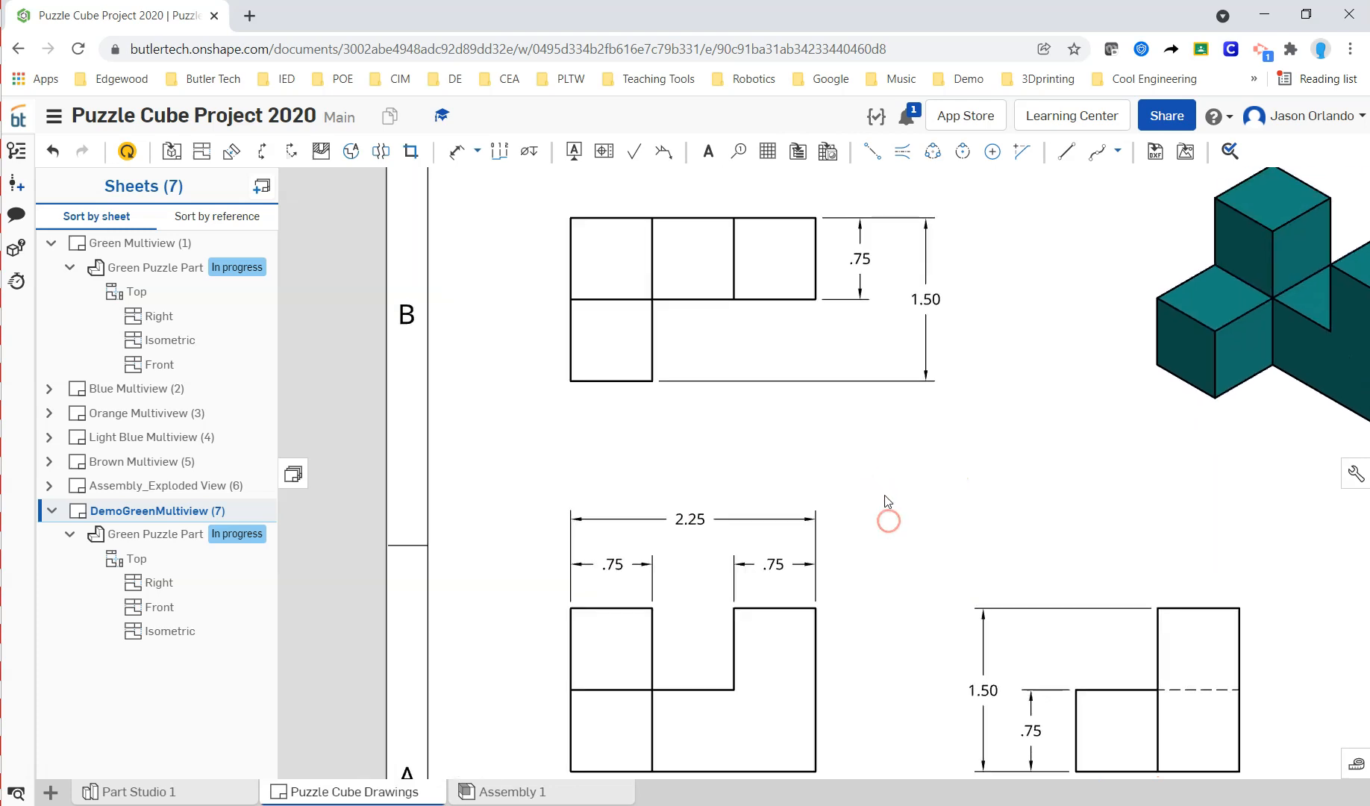
pyautogui.click(862, 258)
pyautogui.moveTo(926, 299); pyautogui.dragTo(1112, 333)
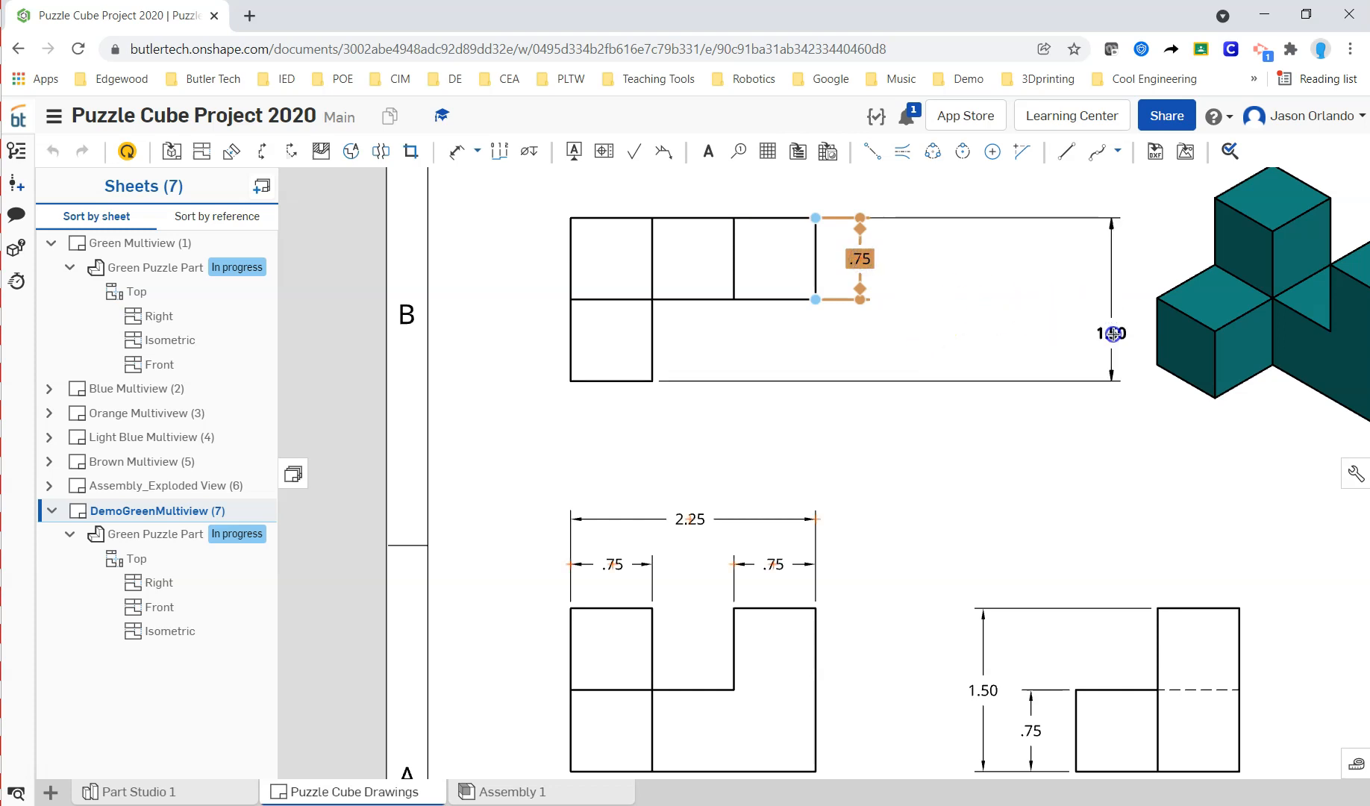
pyautogui.scroll(-5, 1075, 377)
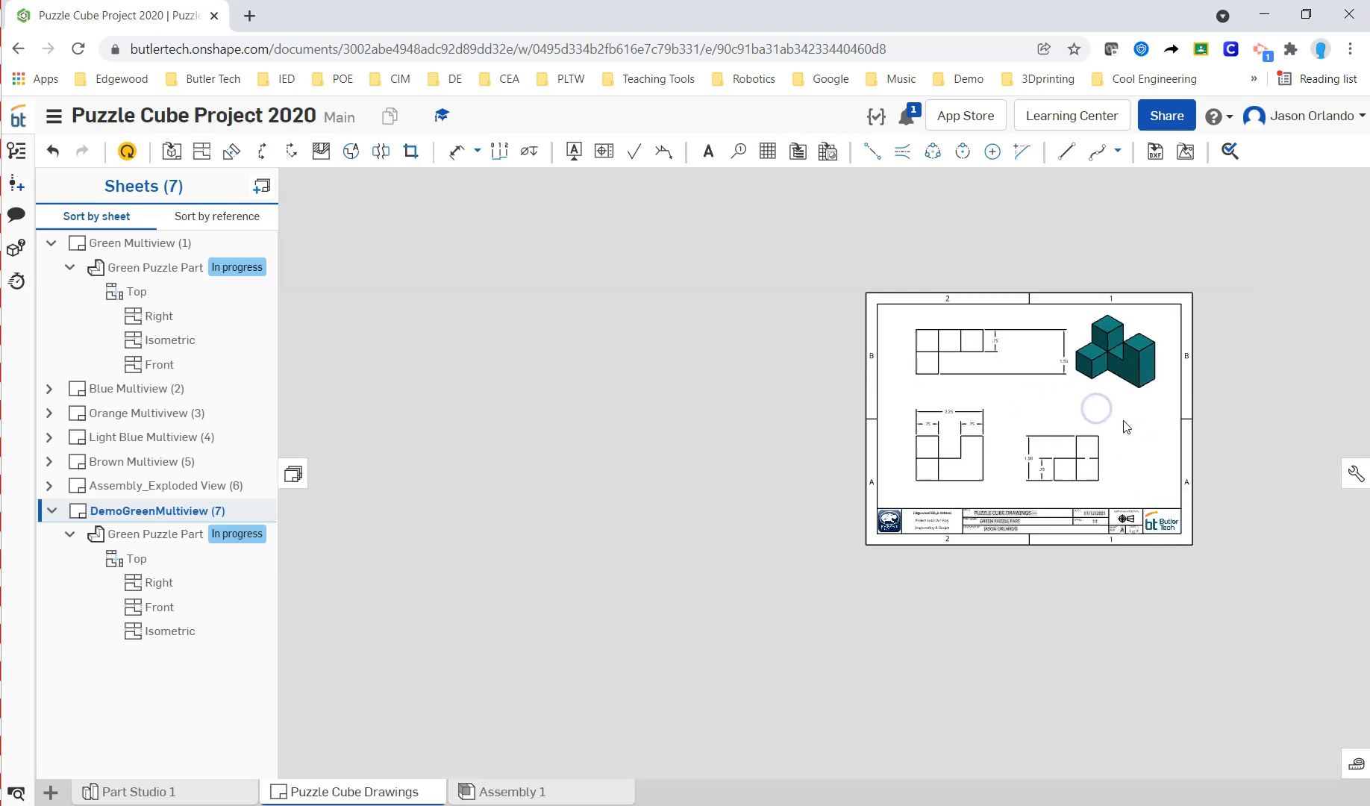
pyautogui.scroll(6, 1110, 411)
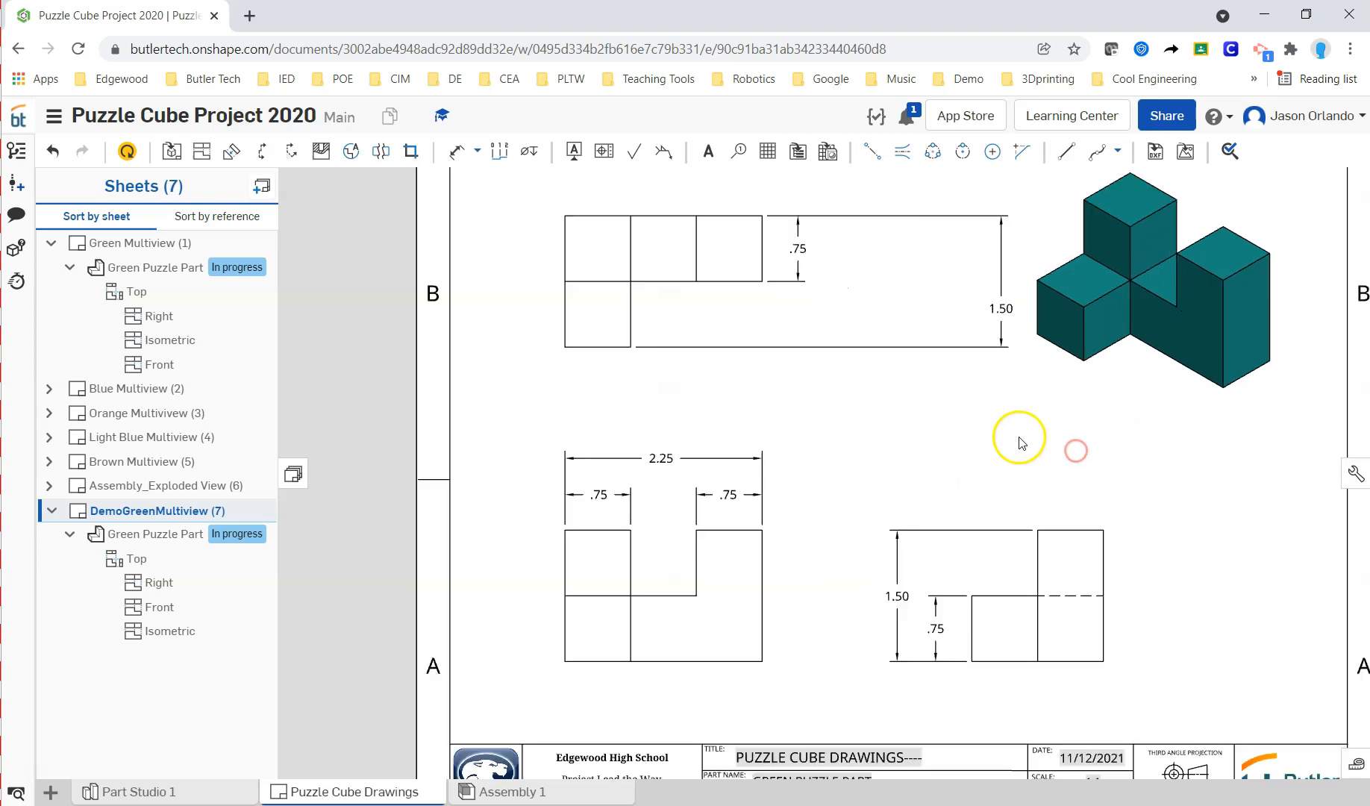